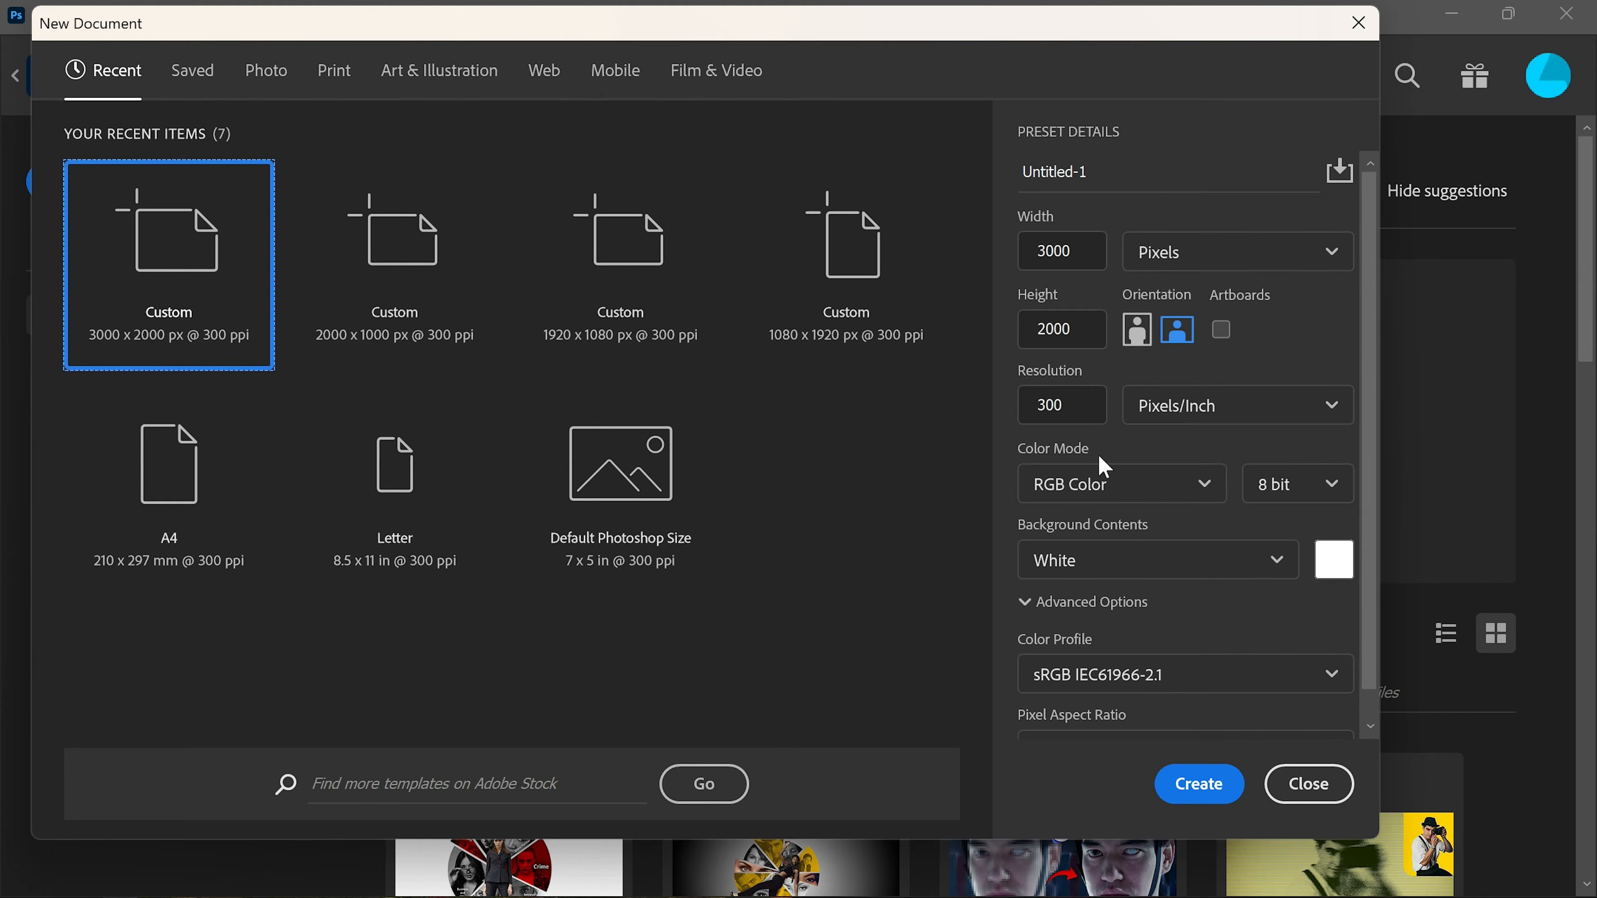
Step: Create a 3000 x 2000 px document at 300 ppi and draw a filled black circle about 1510 px wide
left_click(1190, 784)
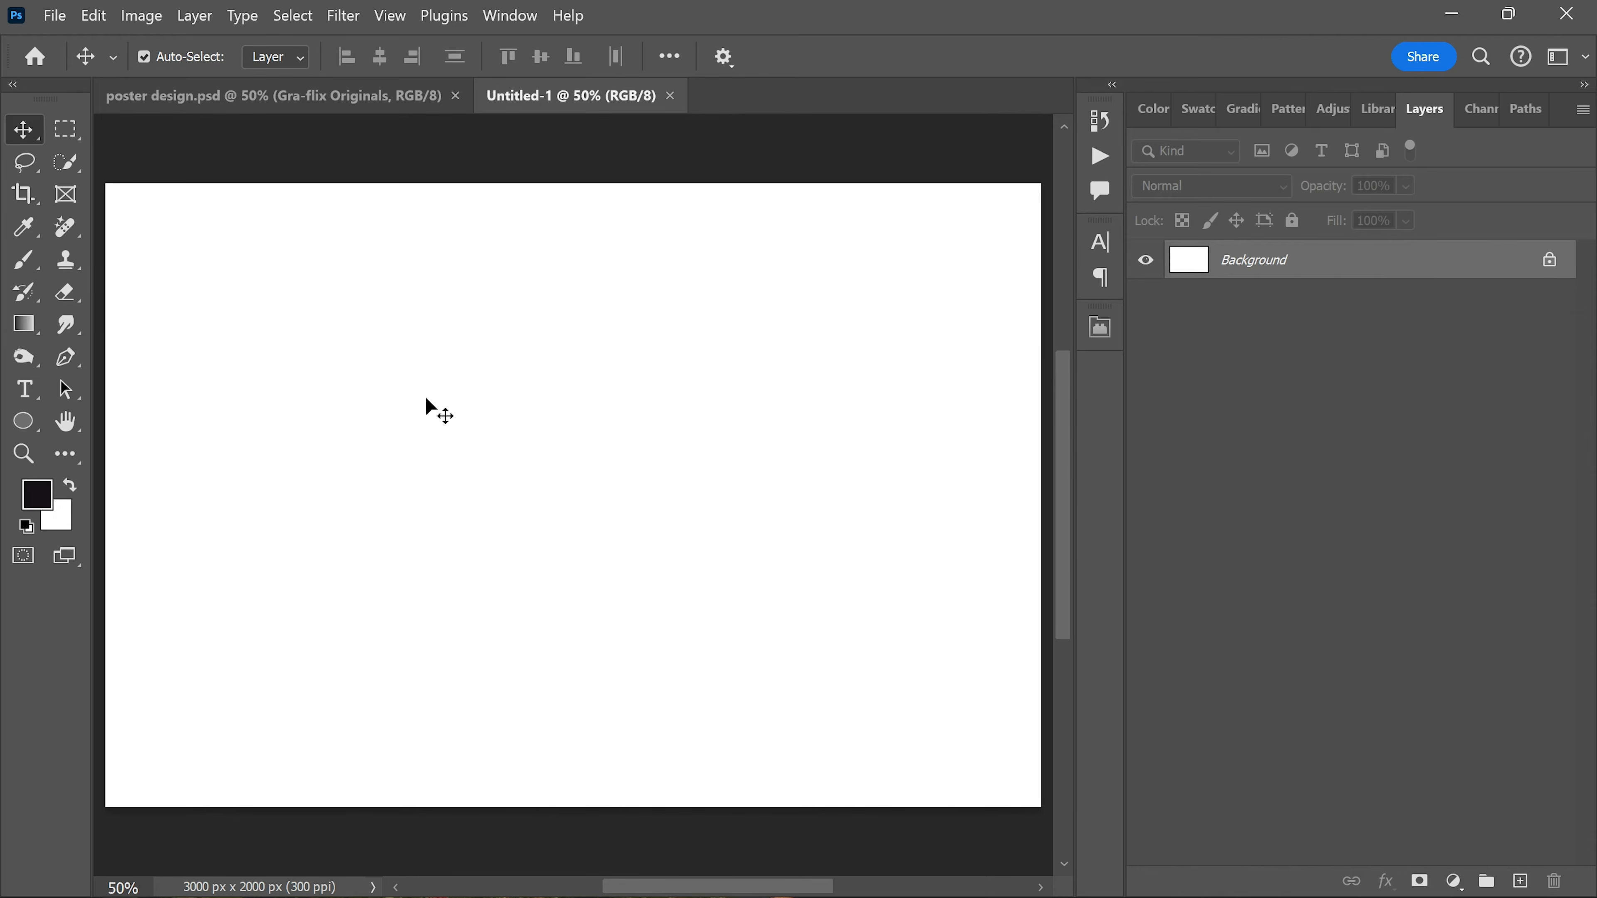
left_click(25, 421)
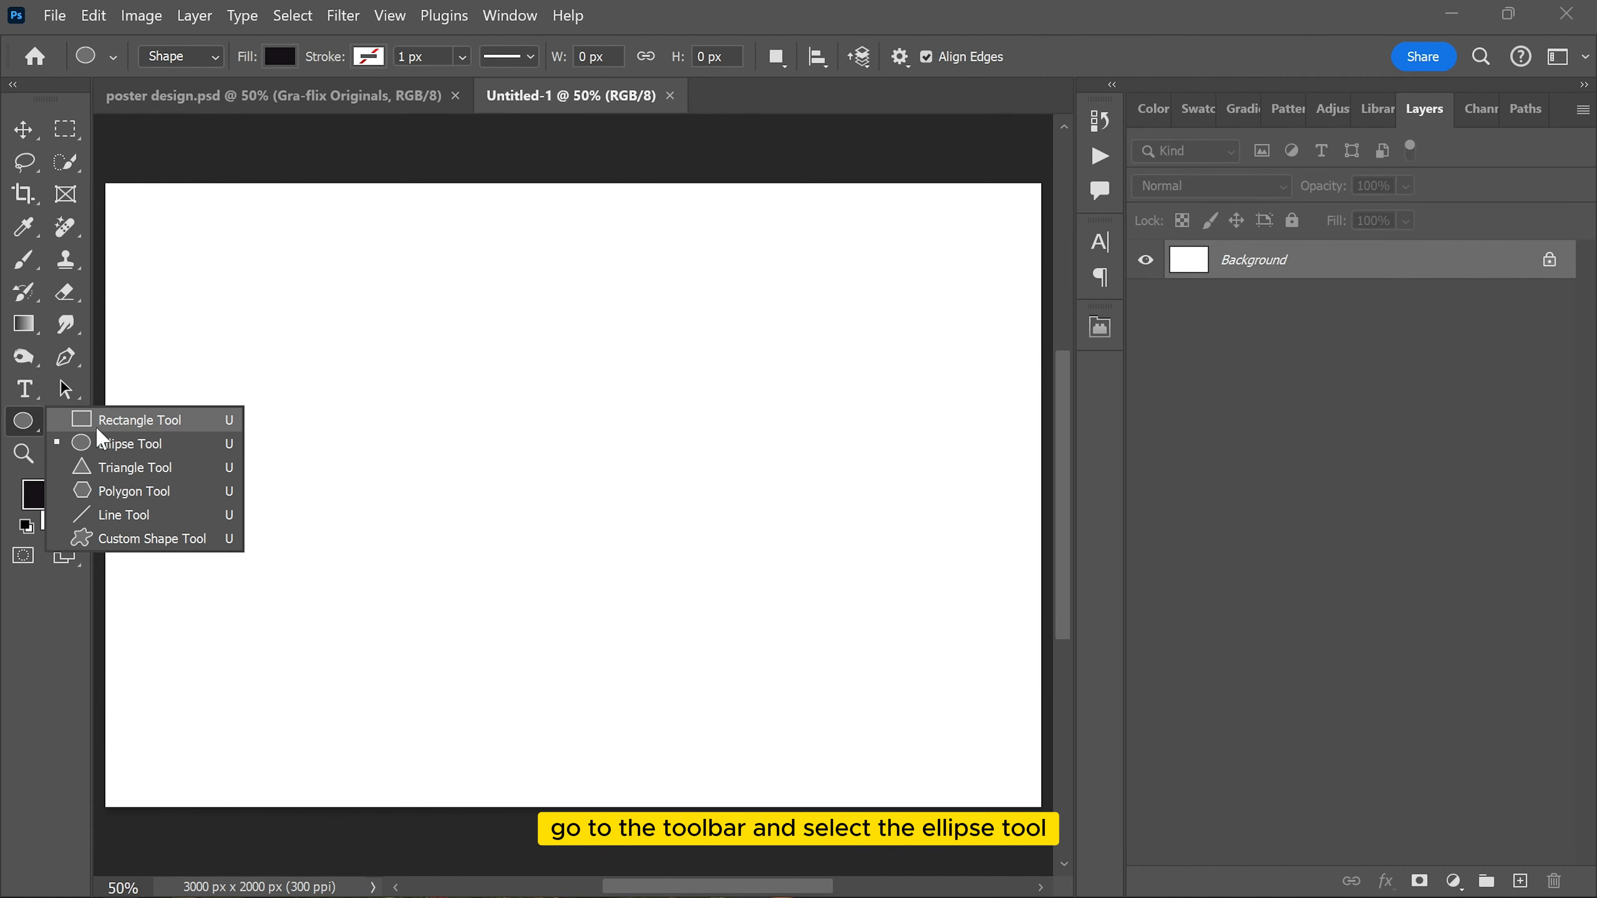
left_click(119, 443)
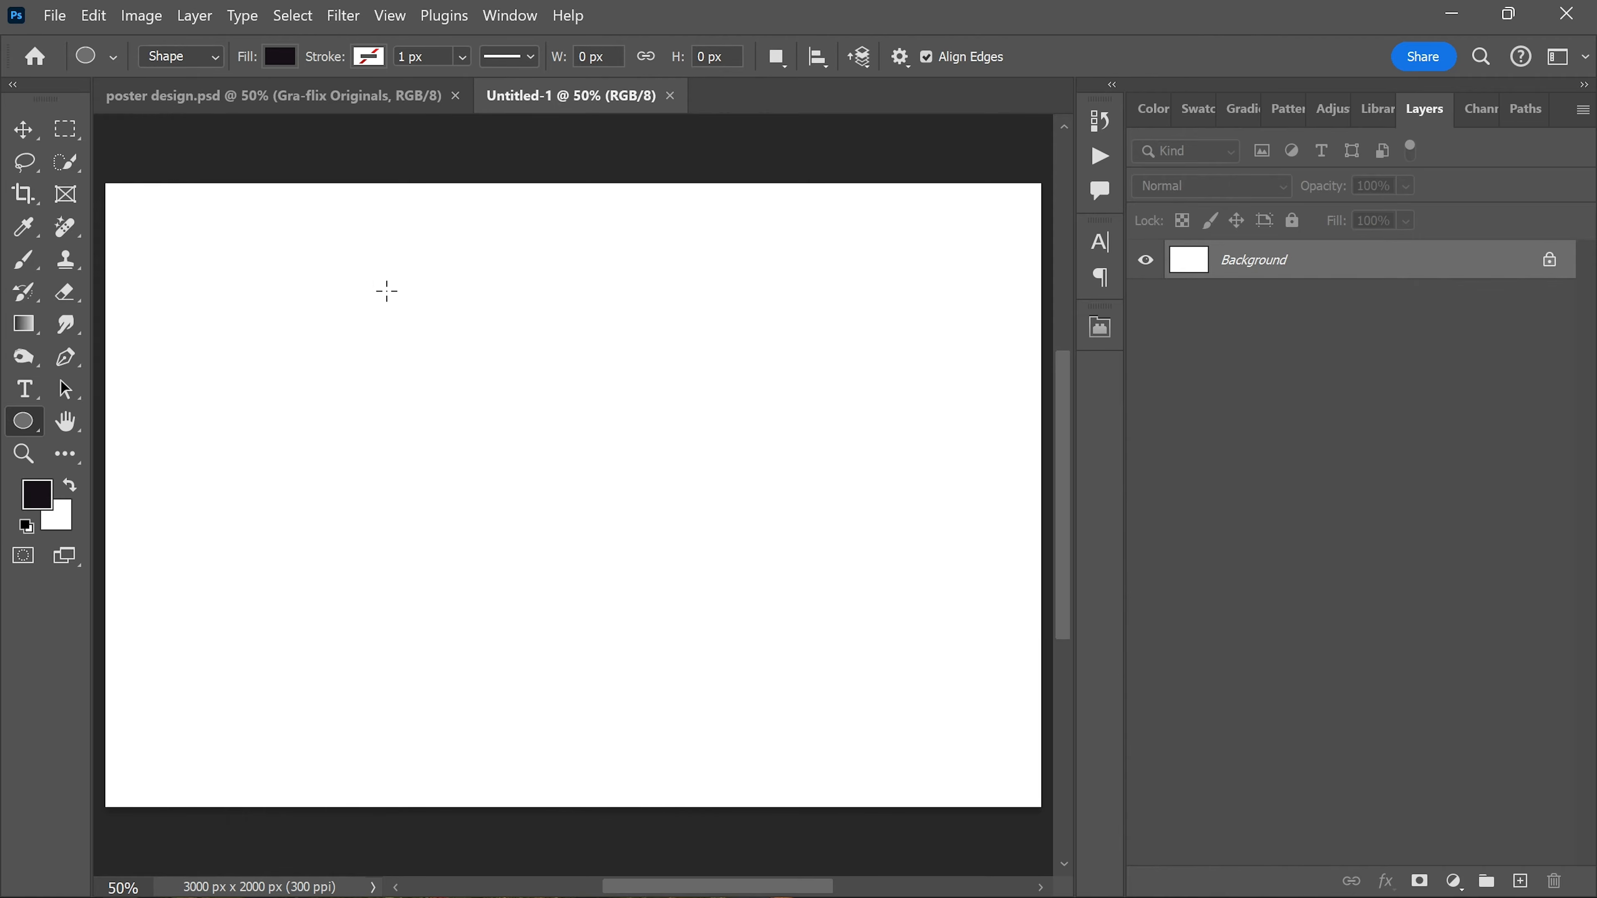
left_click_drag(376, 280, 866, 750)
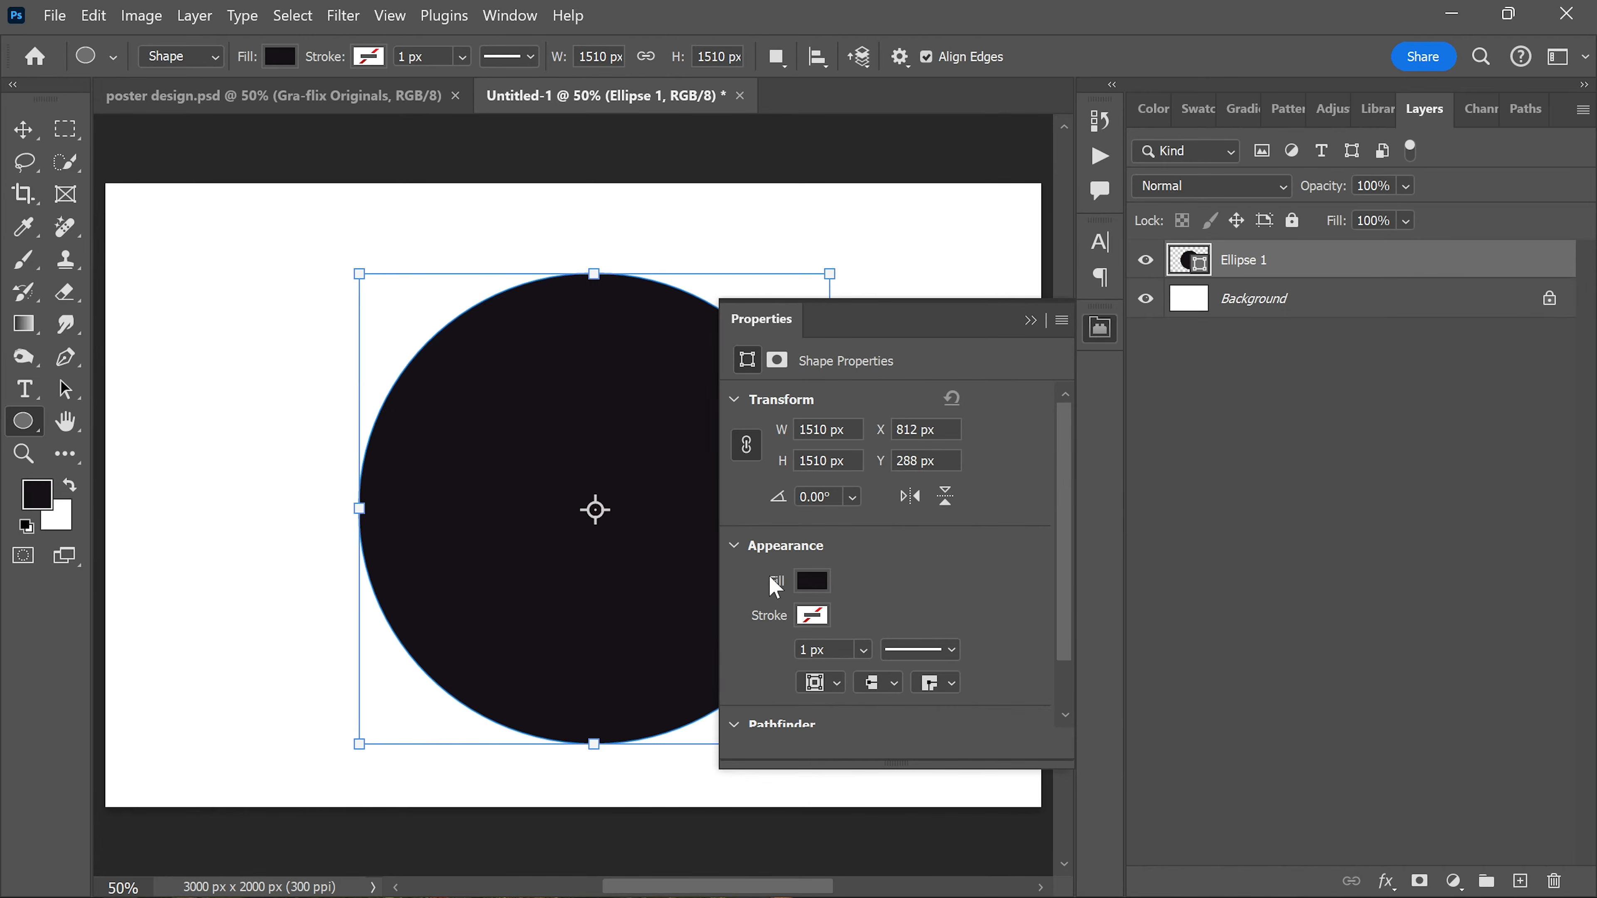
left_click(1100, 332)
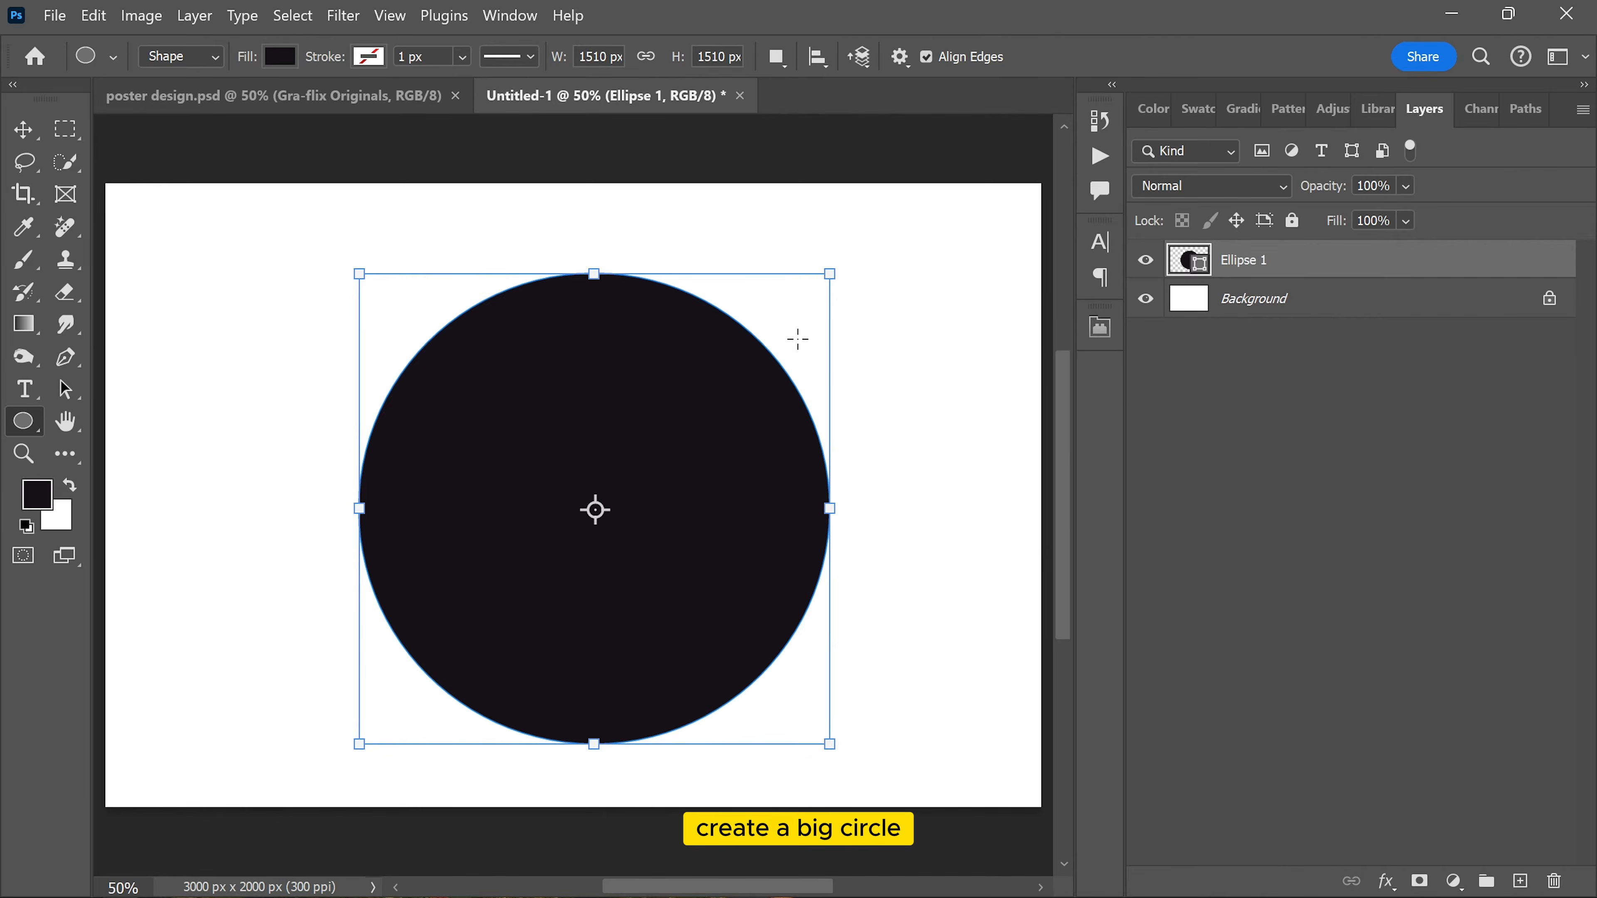
Step: Centre the black circle on the canvas and rasterize its layer
scroll(468, 401, "down", 1)
scroll(468, 401, "up", 1)
key("v")
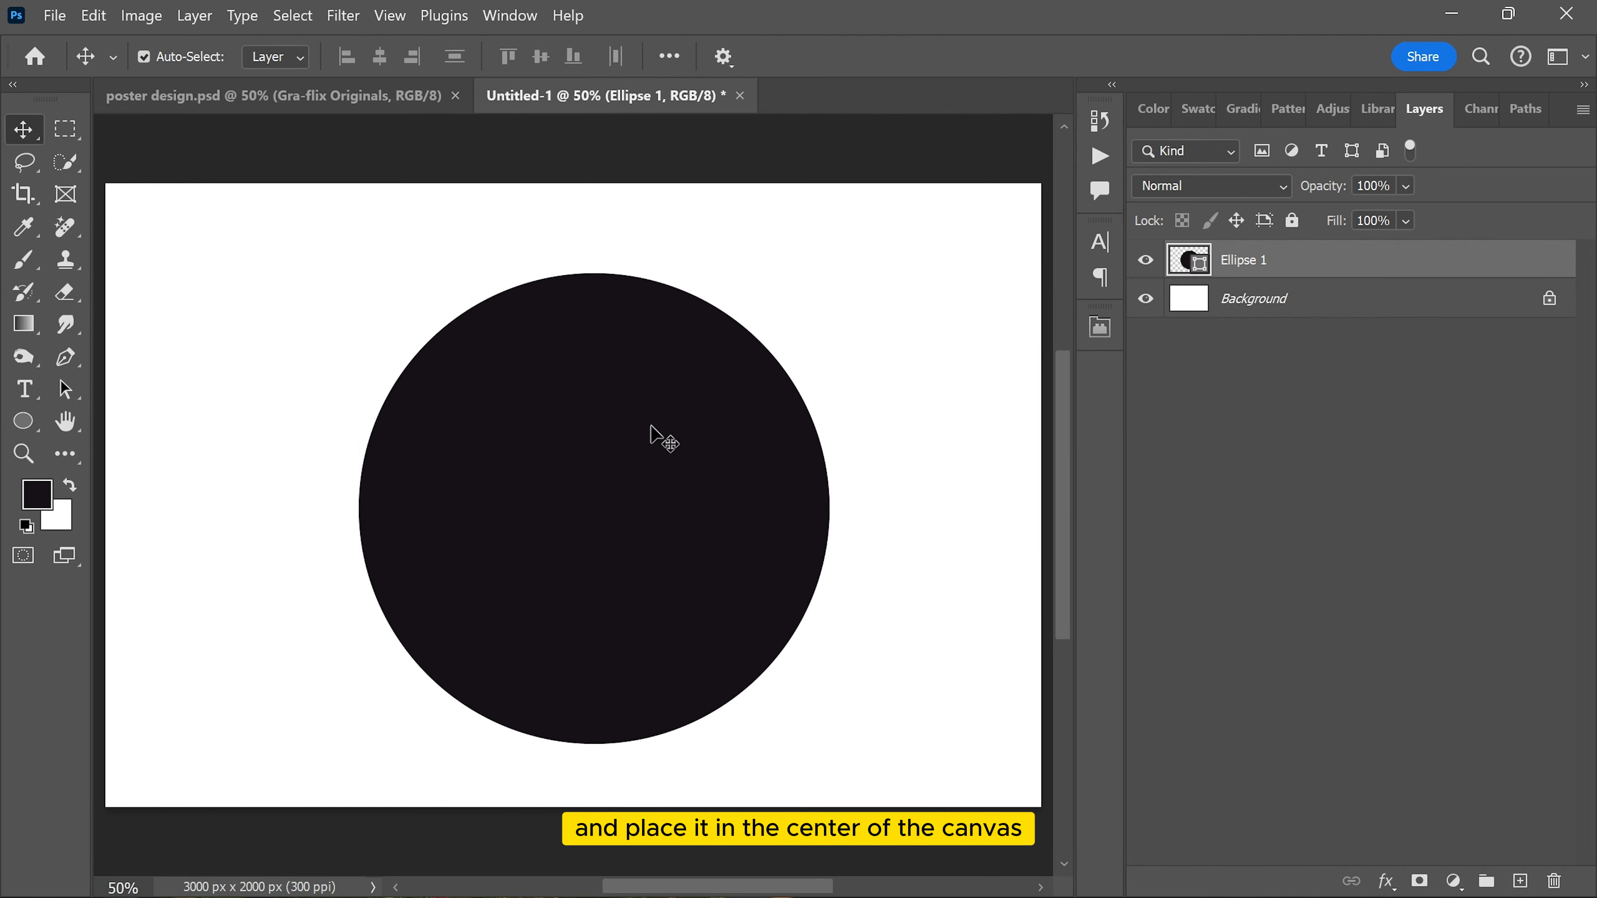
left_click_drag(648, 435, 637, 417)
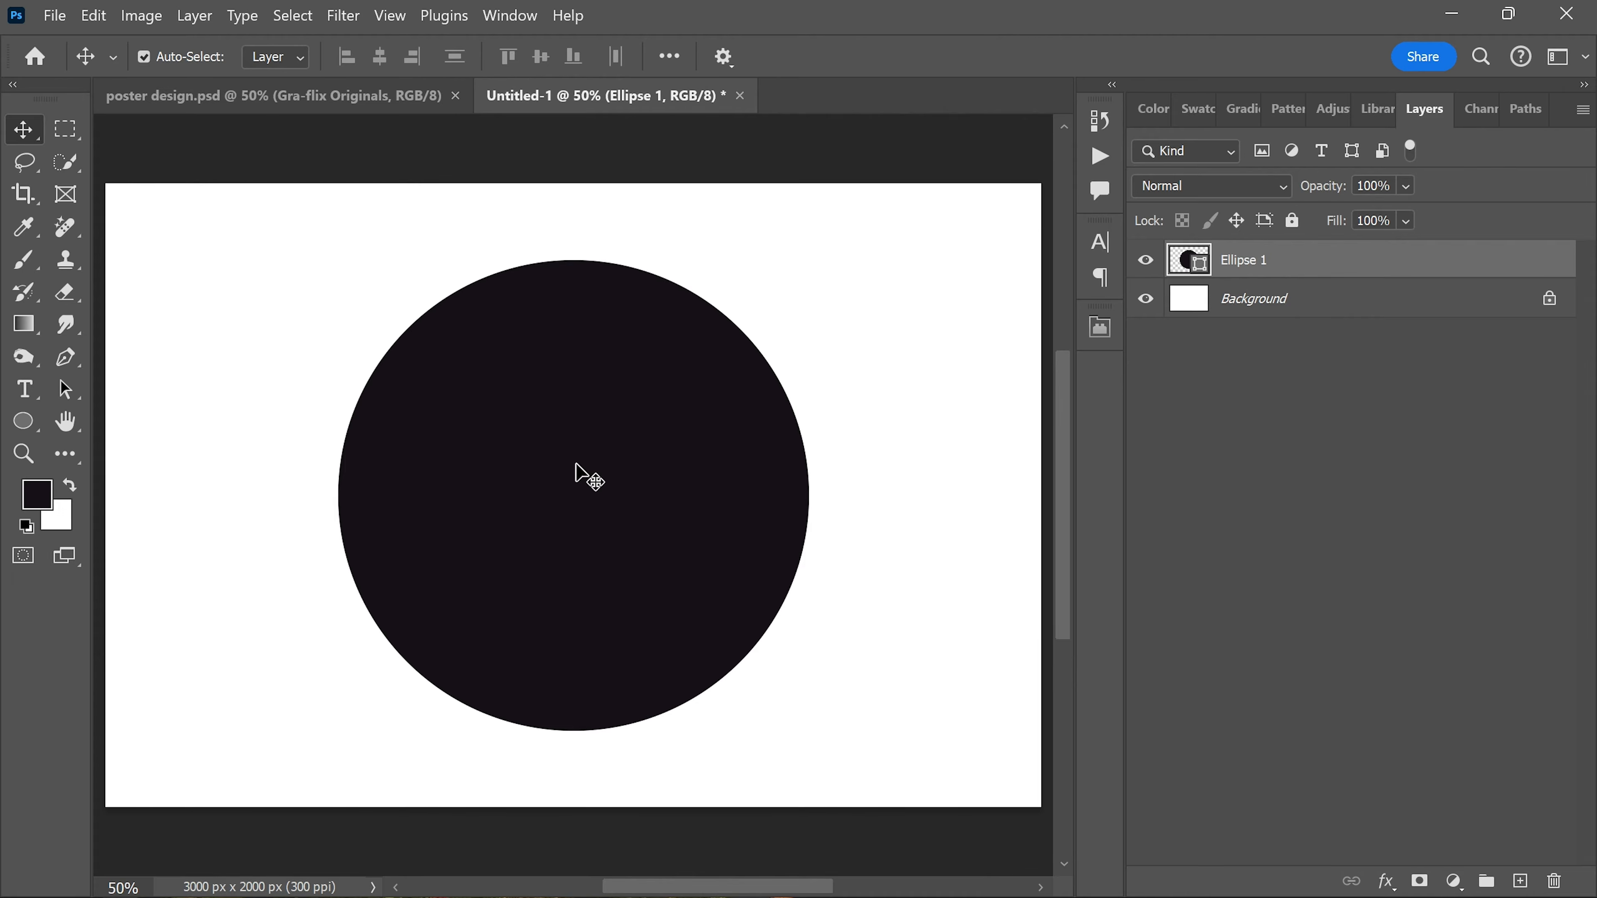
right_click(1307, 264)
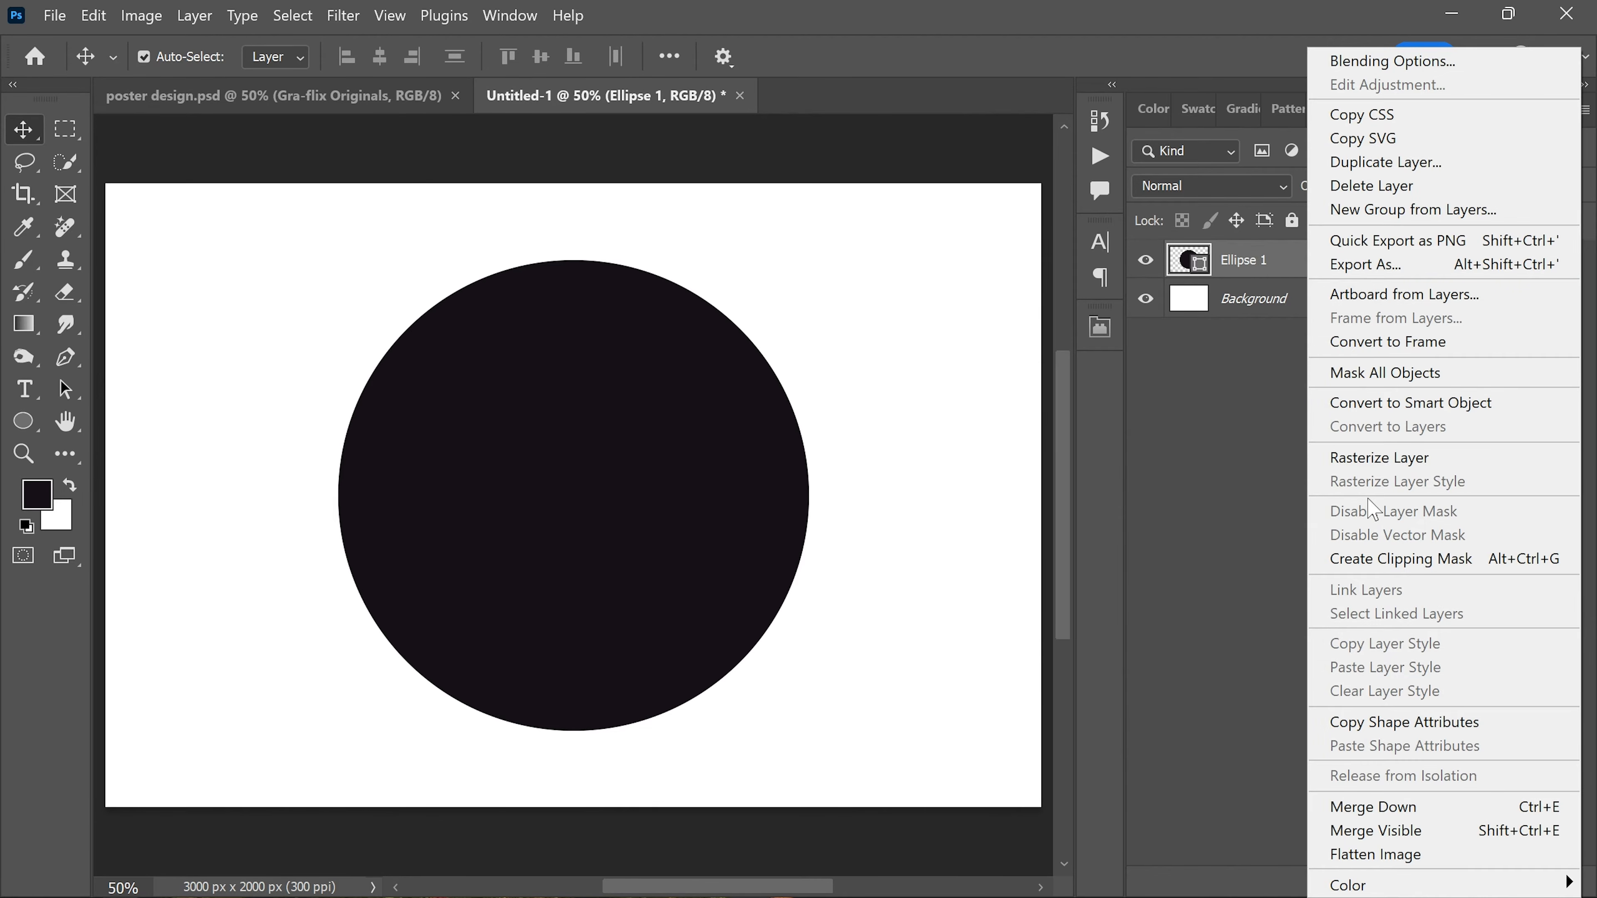
left_click(1380, 458)
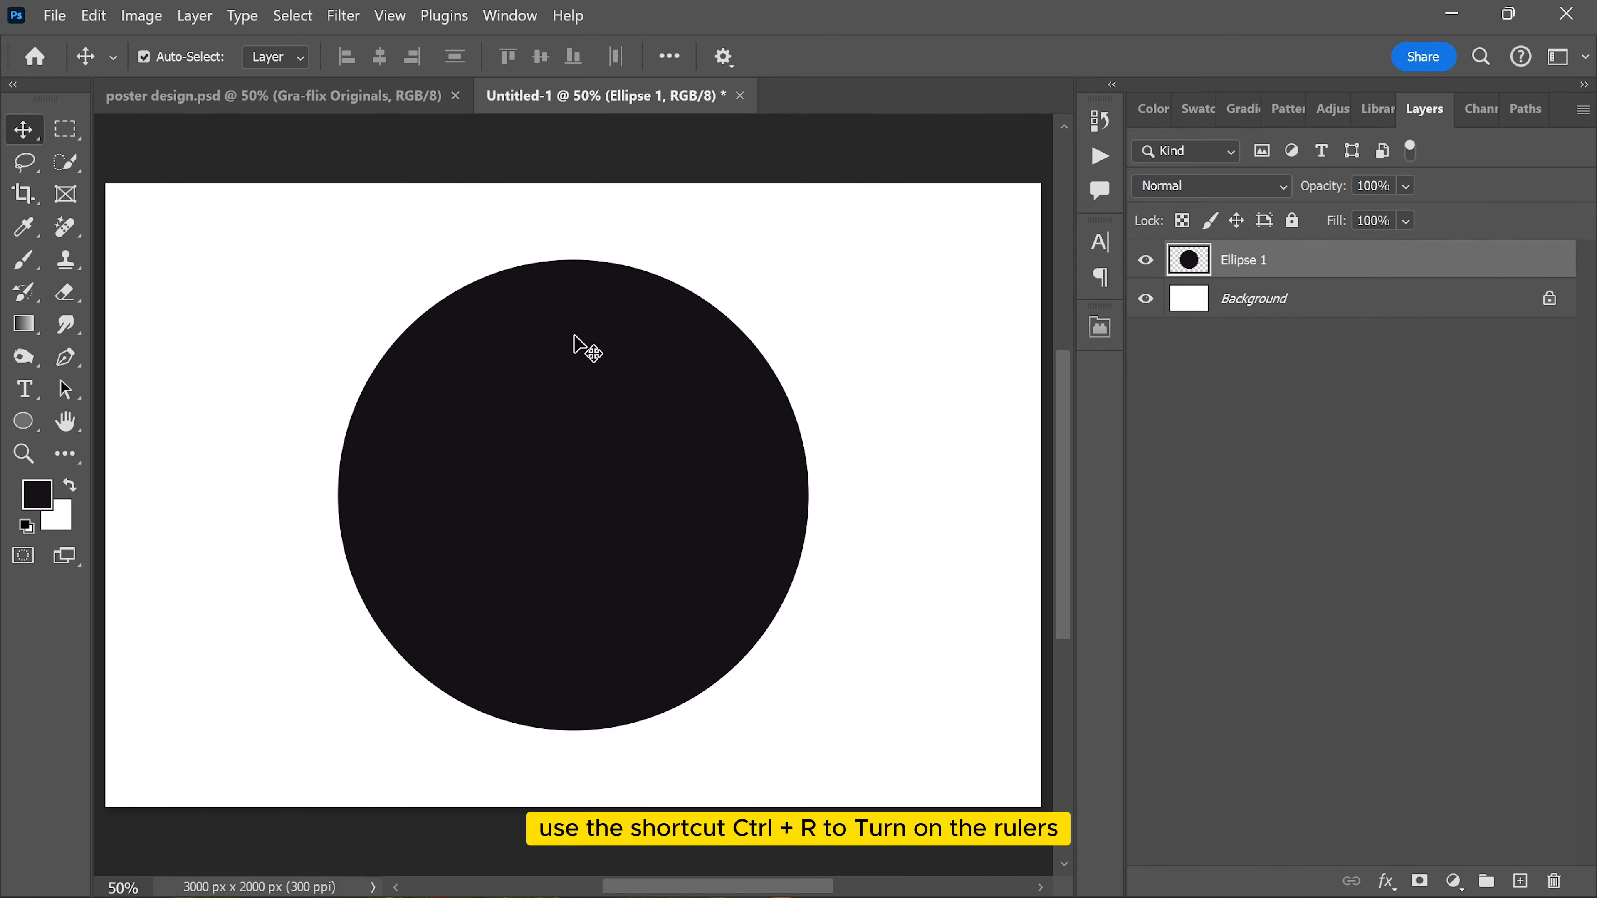
Step: Show the rulers and place a horizontal guide through the circle's centre
key("ctrl+r")
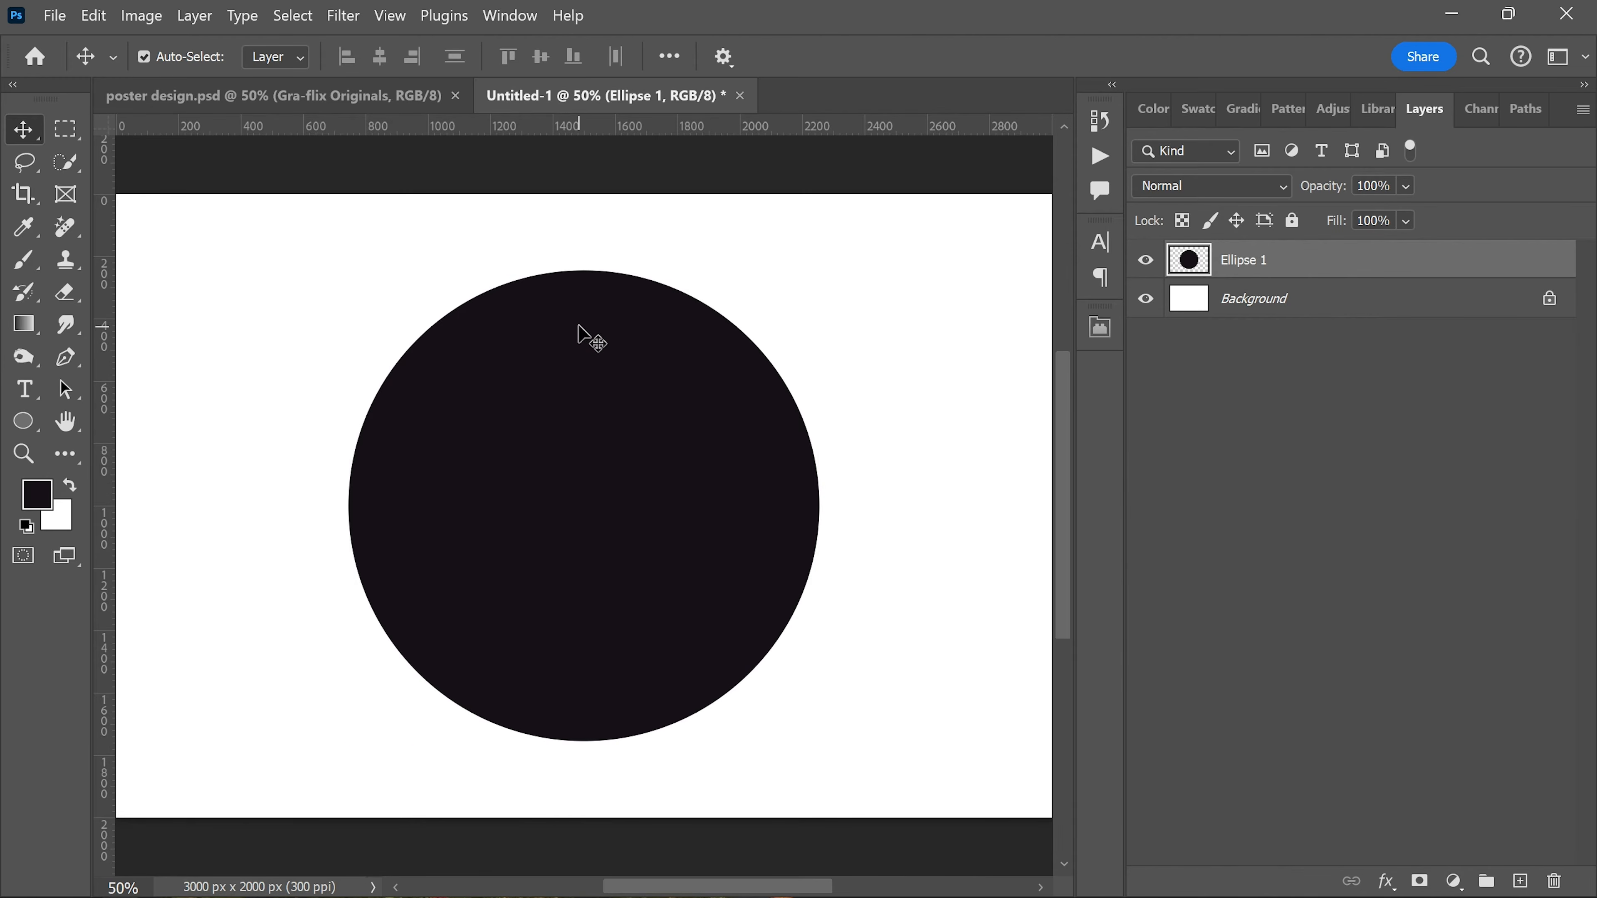
left_click_drag(592, 129, 579, 507)
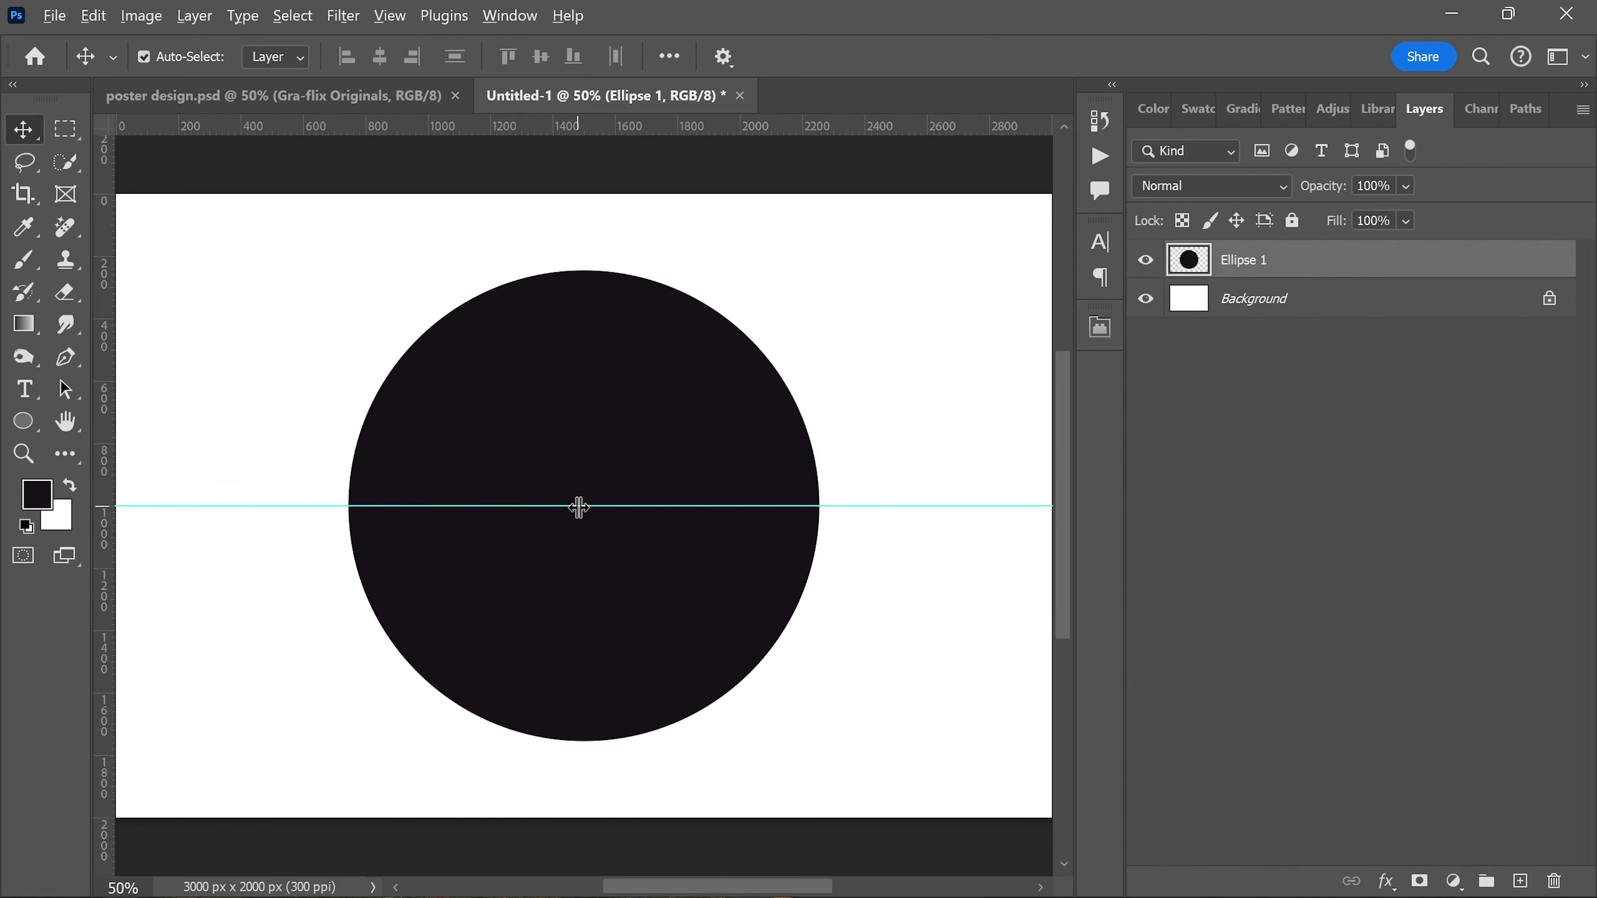
scroll(579, 507, "down", 3)
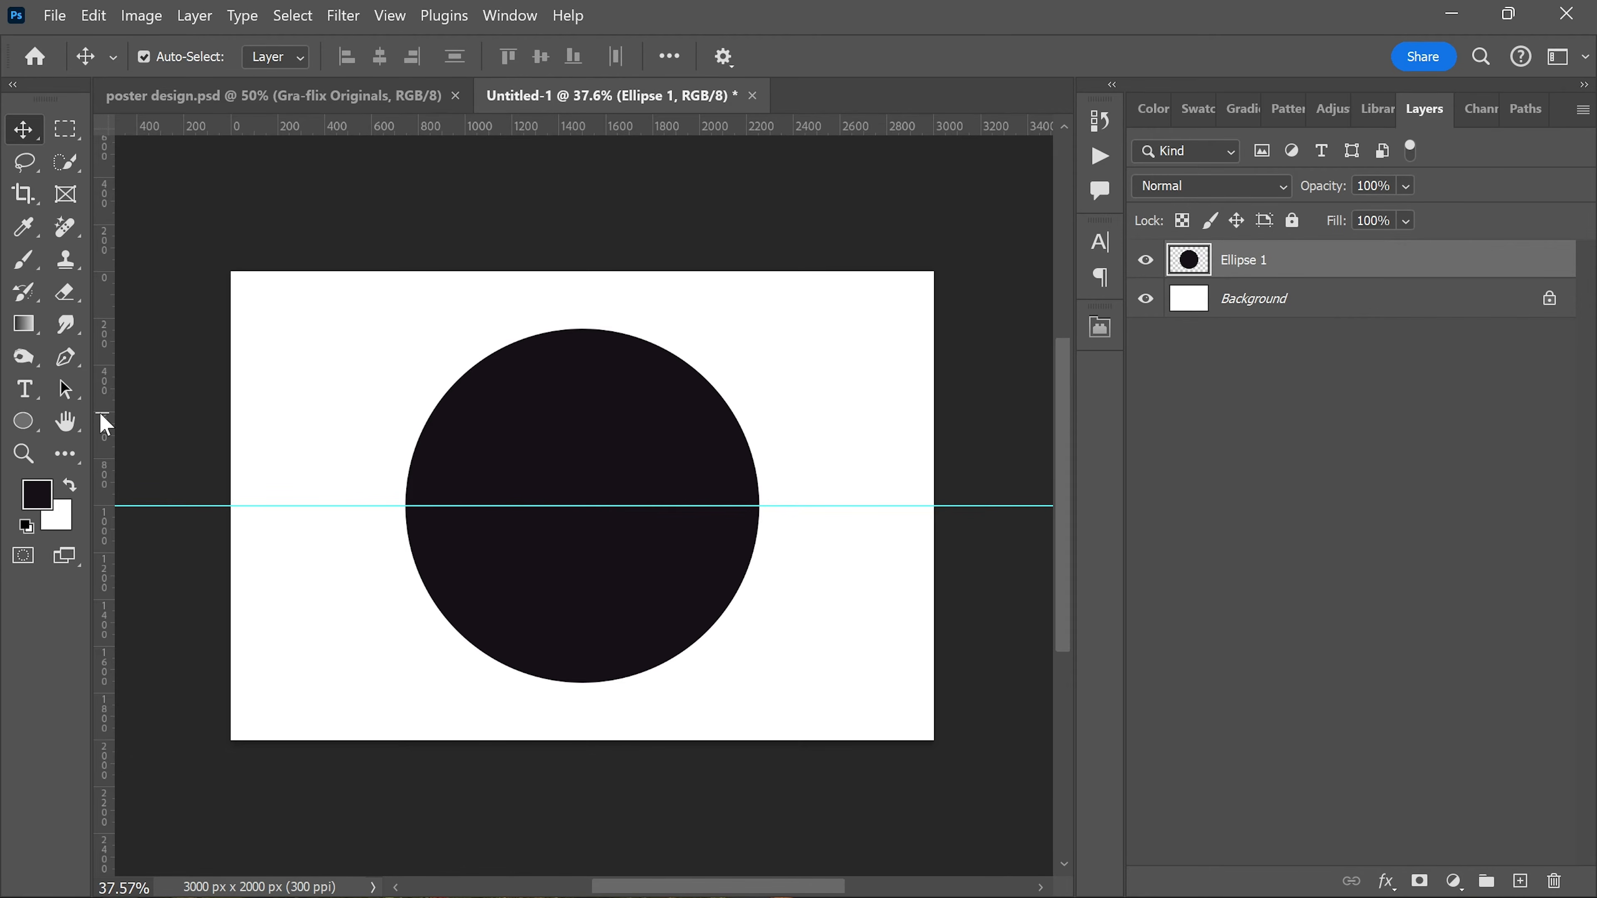
Step: Add a vertical guide and align it exactly with the circle's centre
left_click_drag(105, 424, 586, 460)
scroll(779, 288, "up", 1)
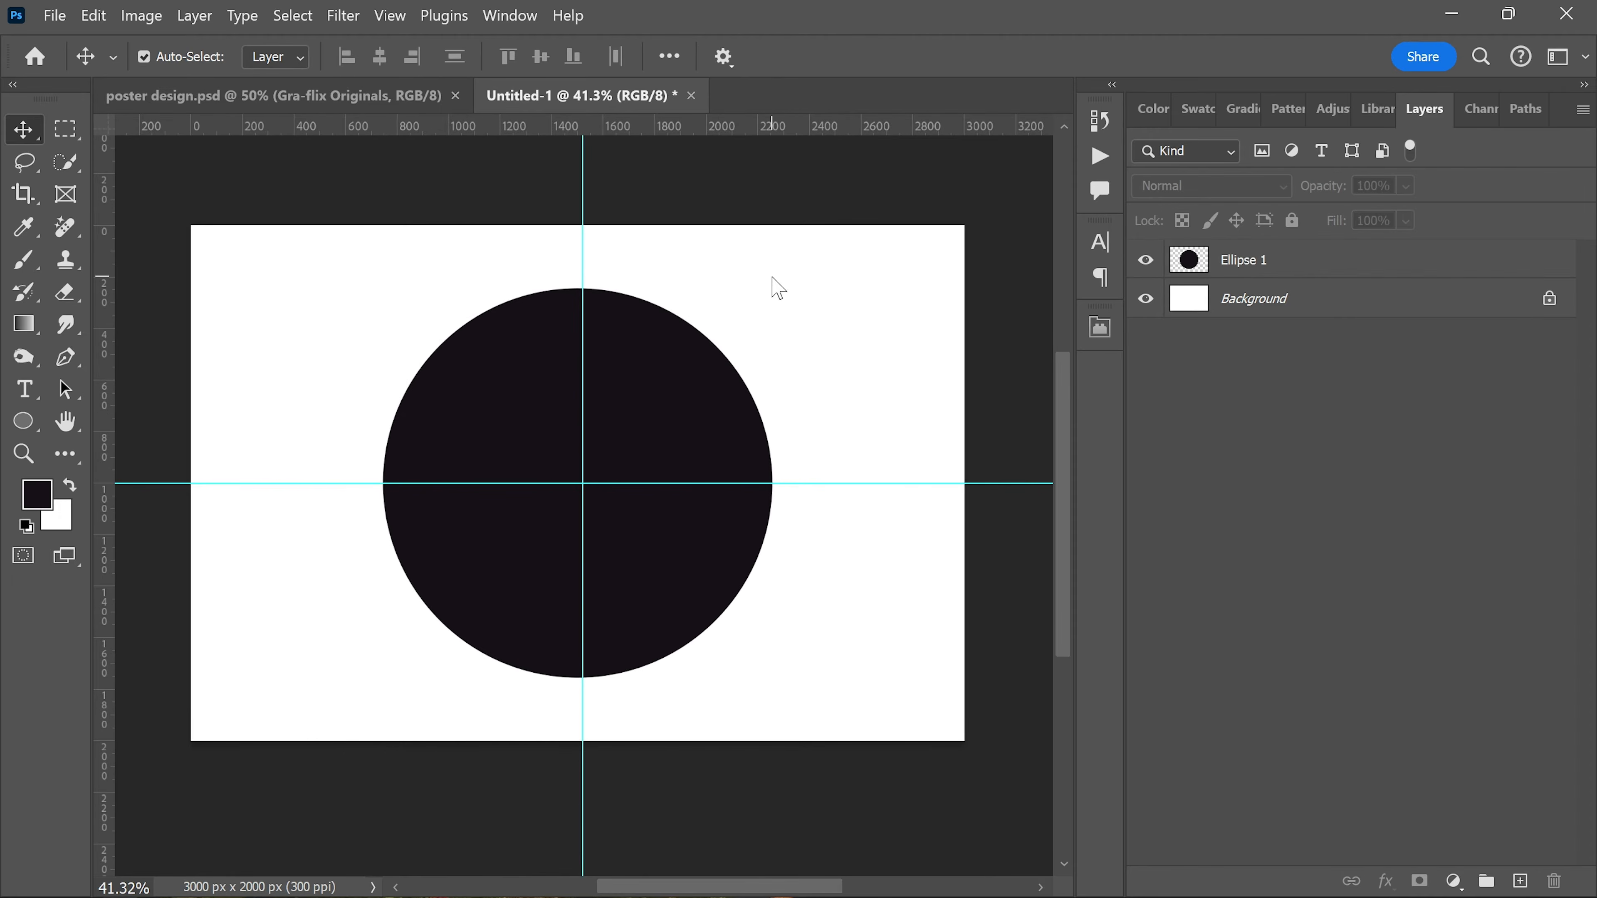
scroll(690, 466, "up", 2)
left_click(626, 442)
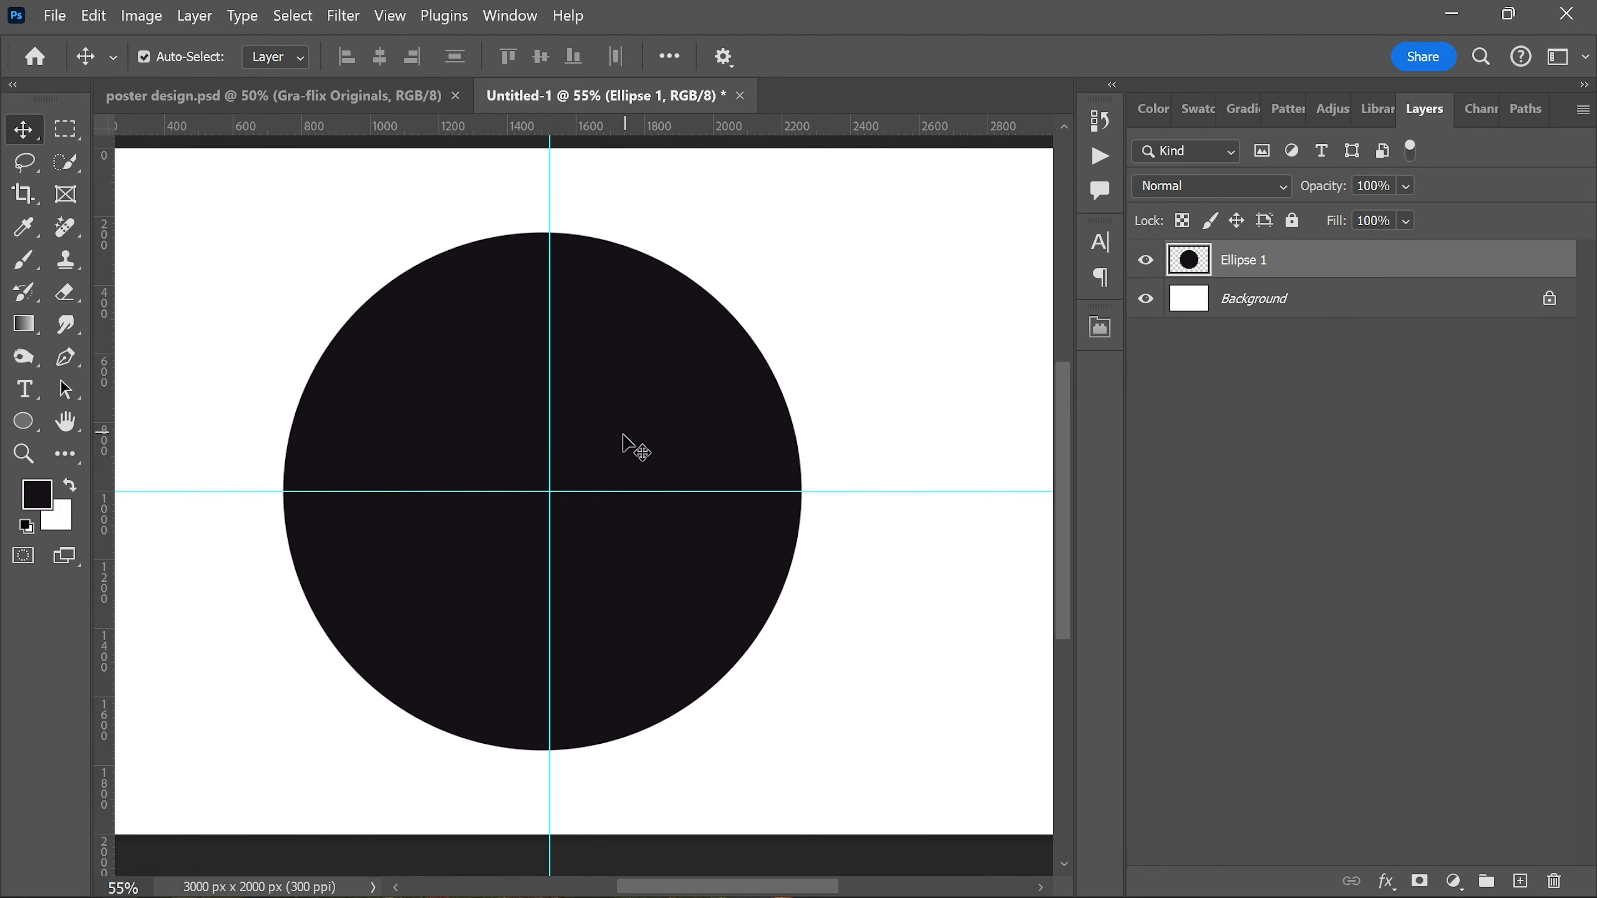
left_click_drag(543, 482, 538, 483)
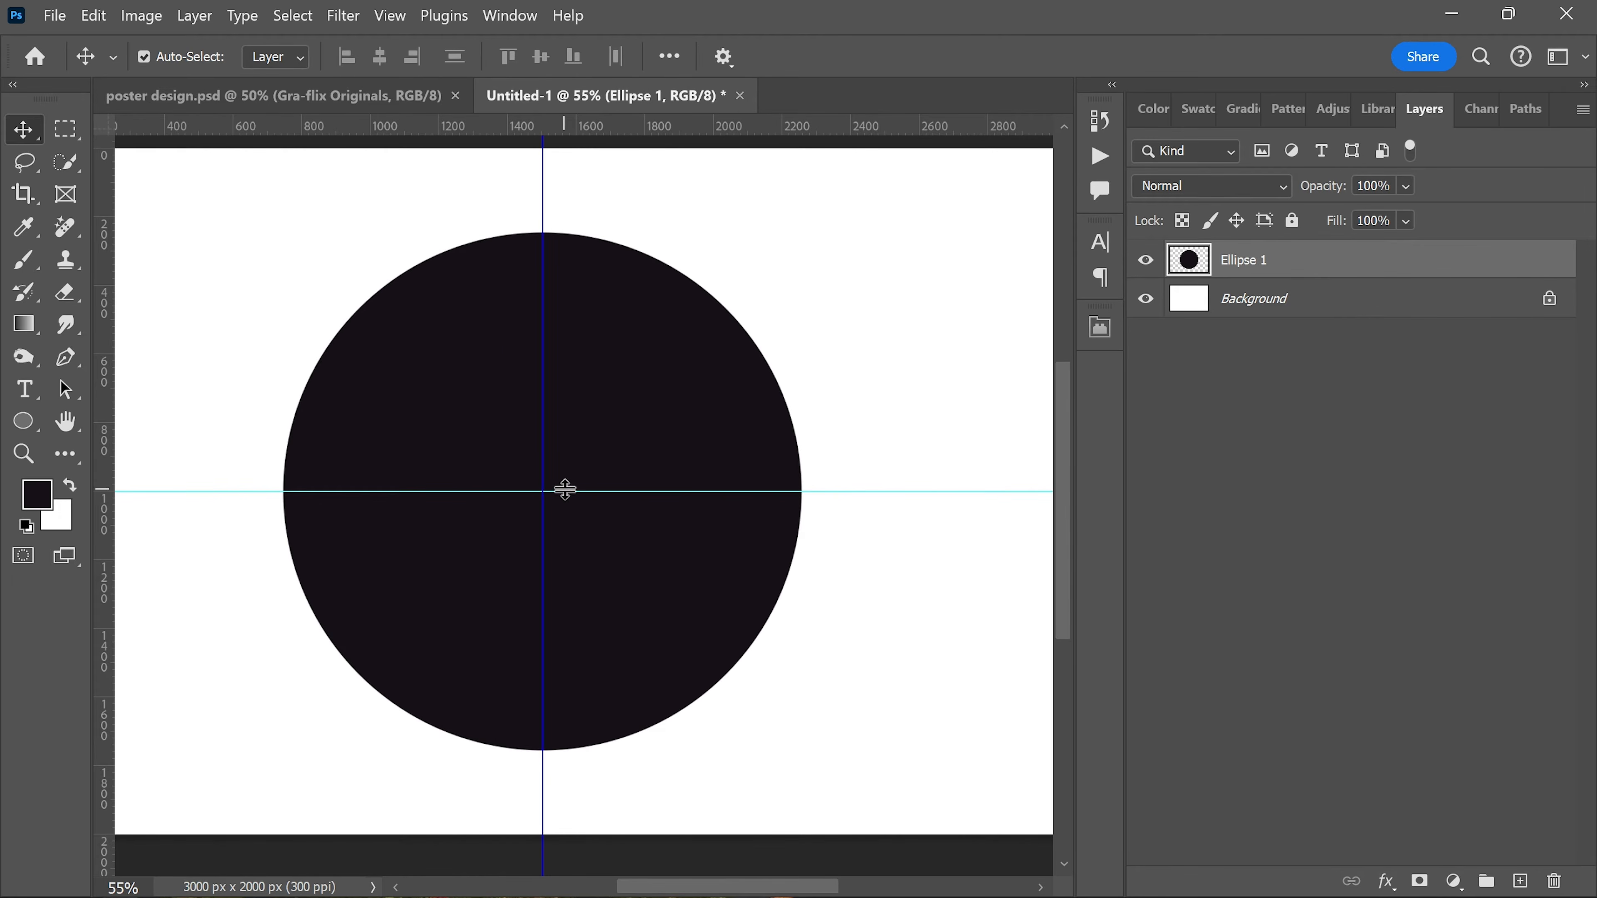
left_click(574, 444)
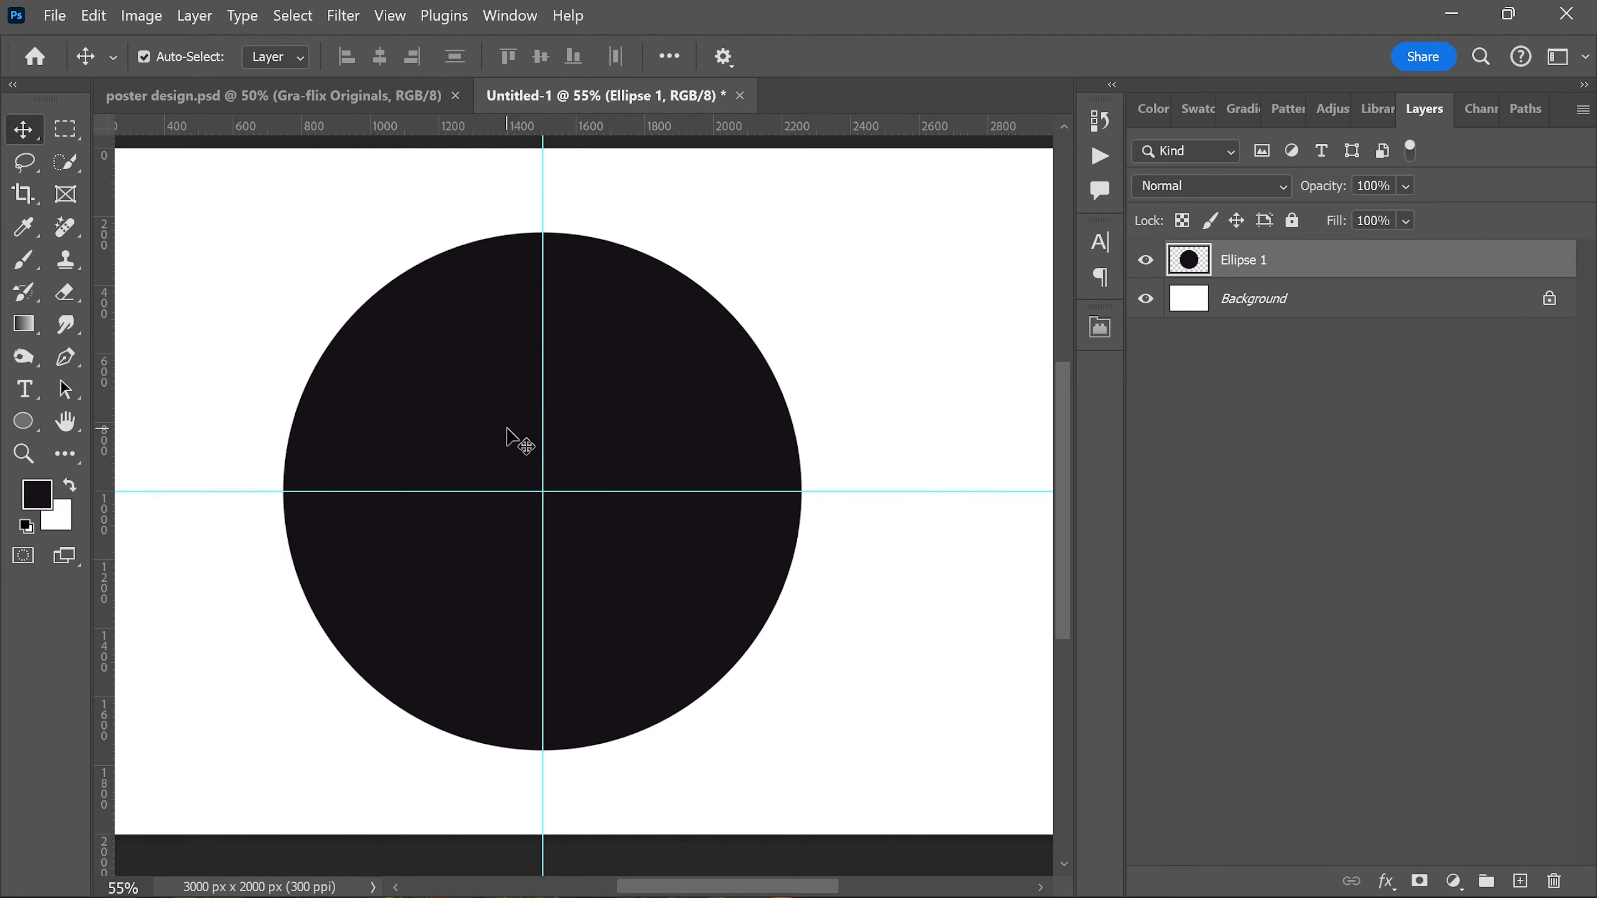
Step: Make a straight-edged Lasso selection of a narrow wedge running from the circle's centre past its upper-left edge
scroll(552, 450, "down", 1)
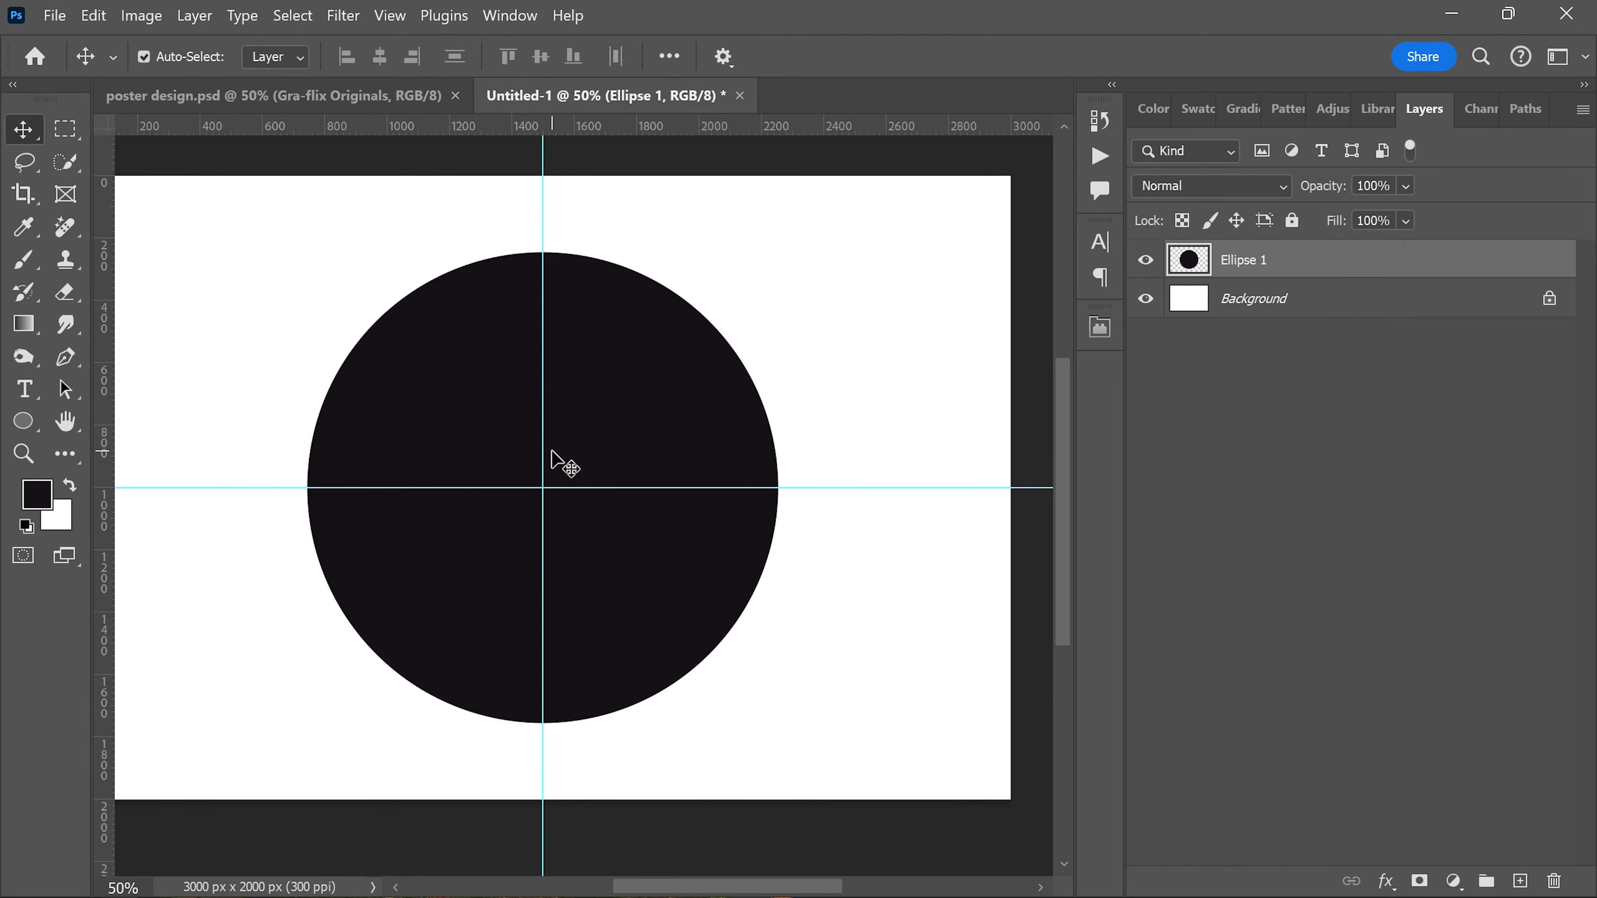
left_click(24, 163)
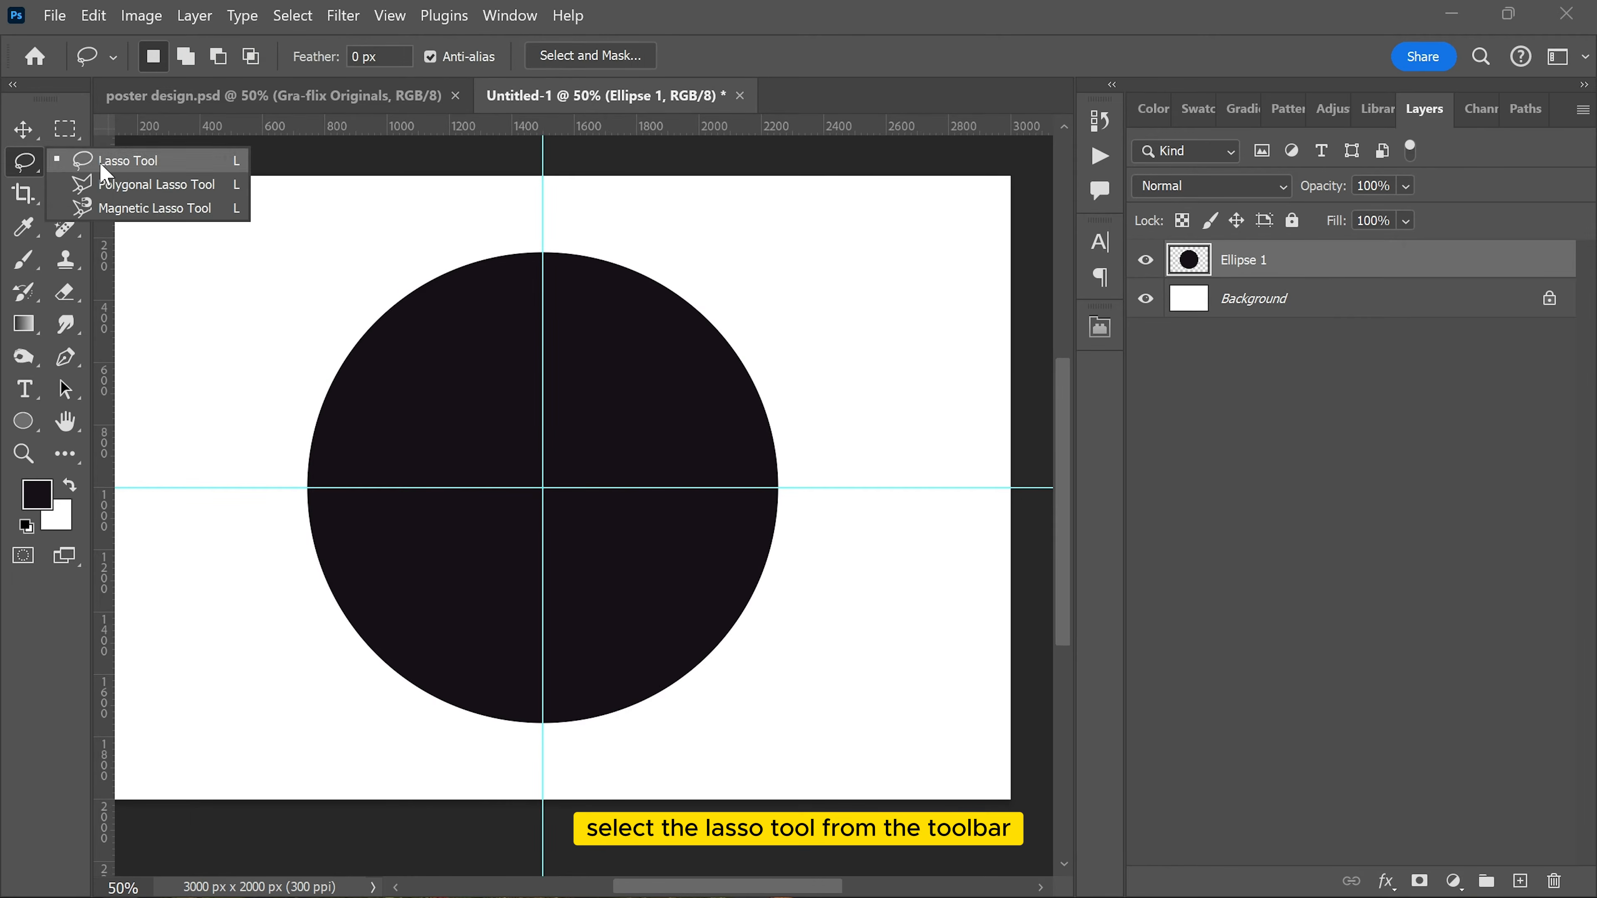
left_click(103, 163)
scroll(541, 482, "up", 1)
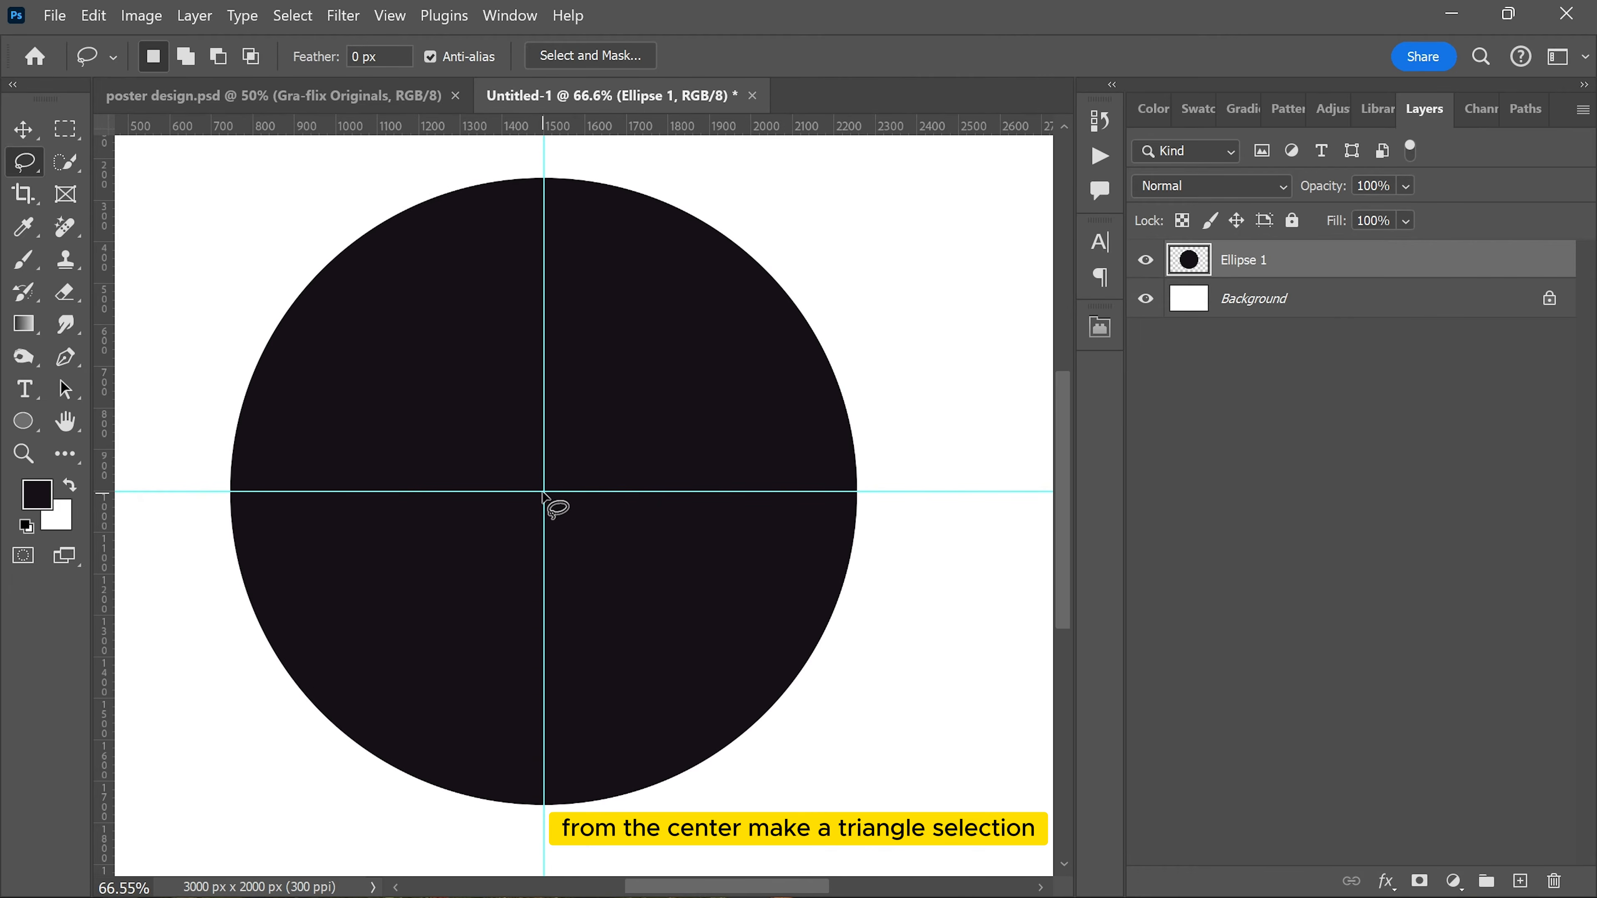
left_click(544, 491)
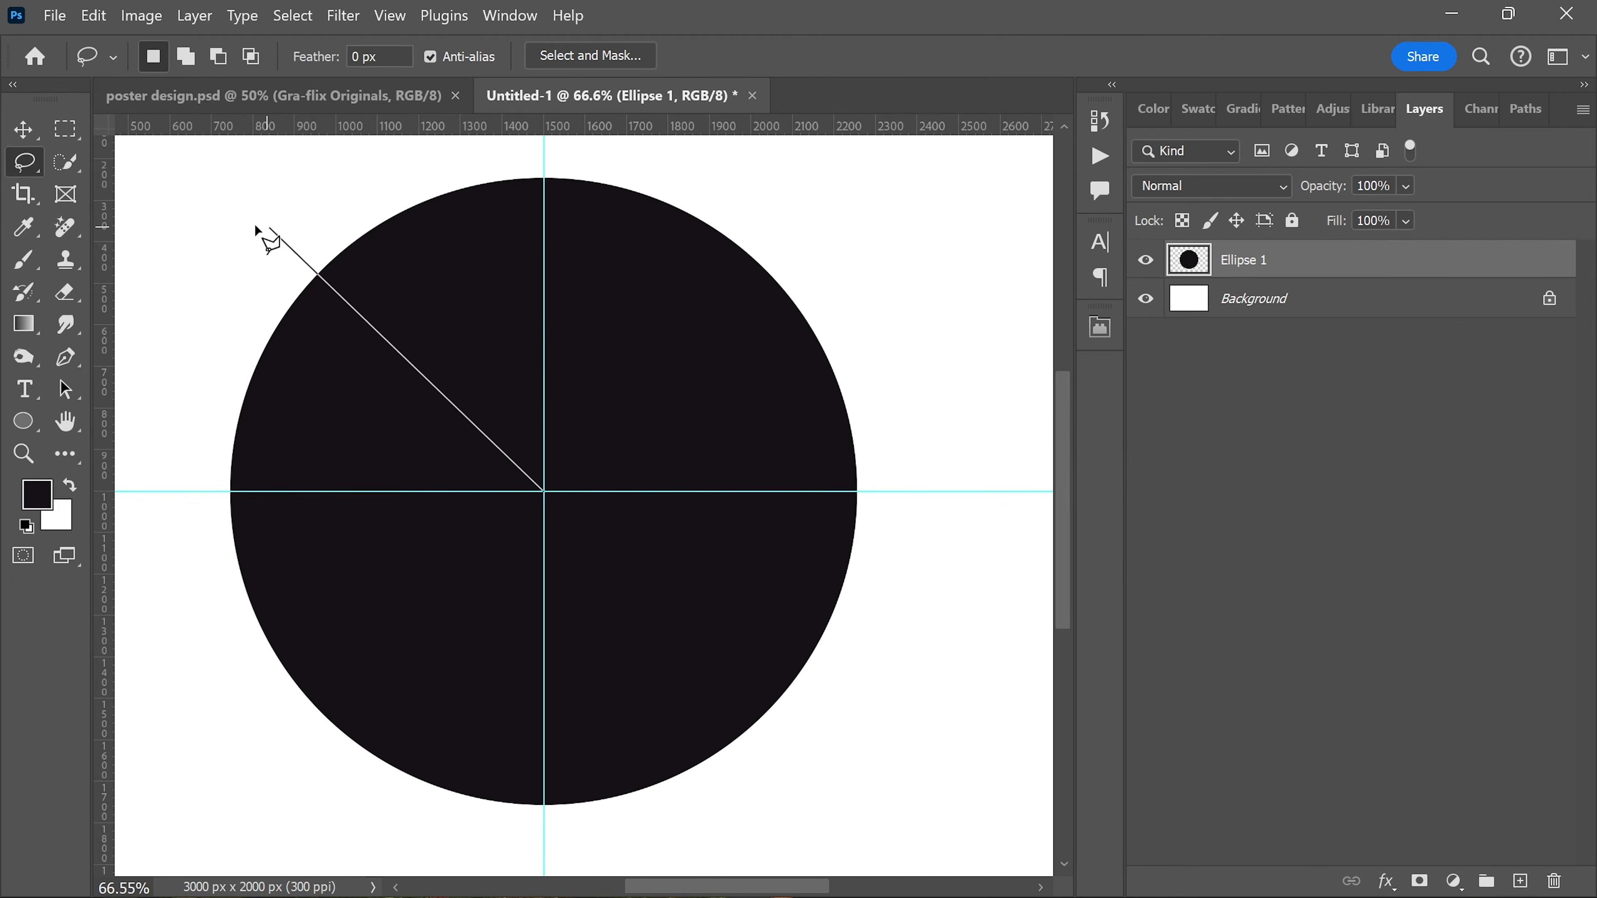
left_click(181, 274)
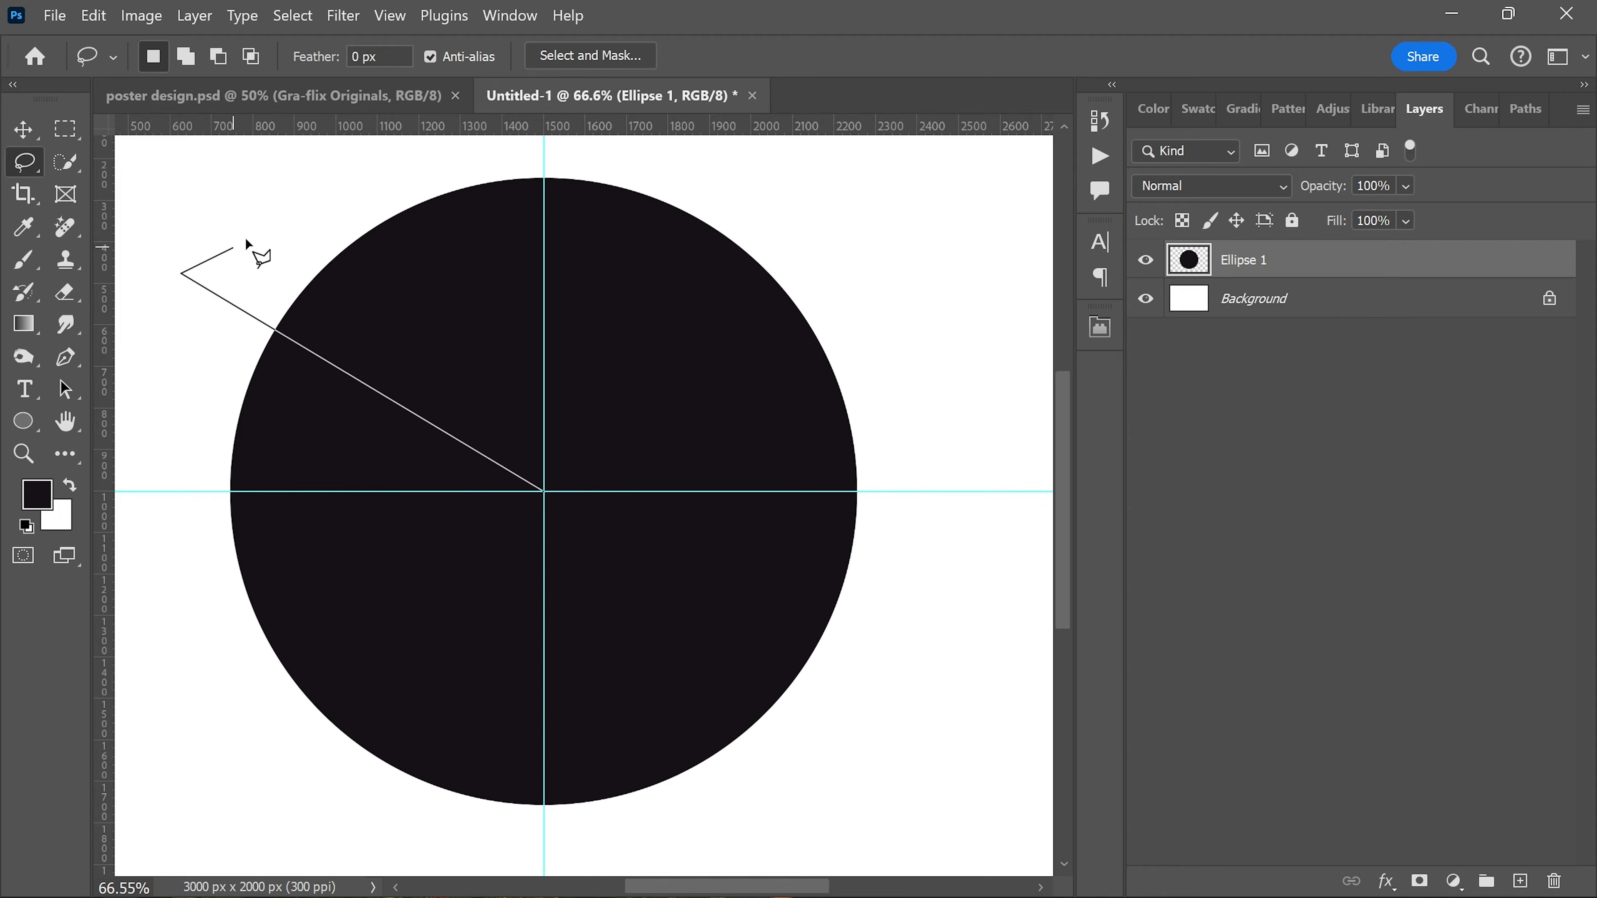
left_click(316, 190)
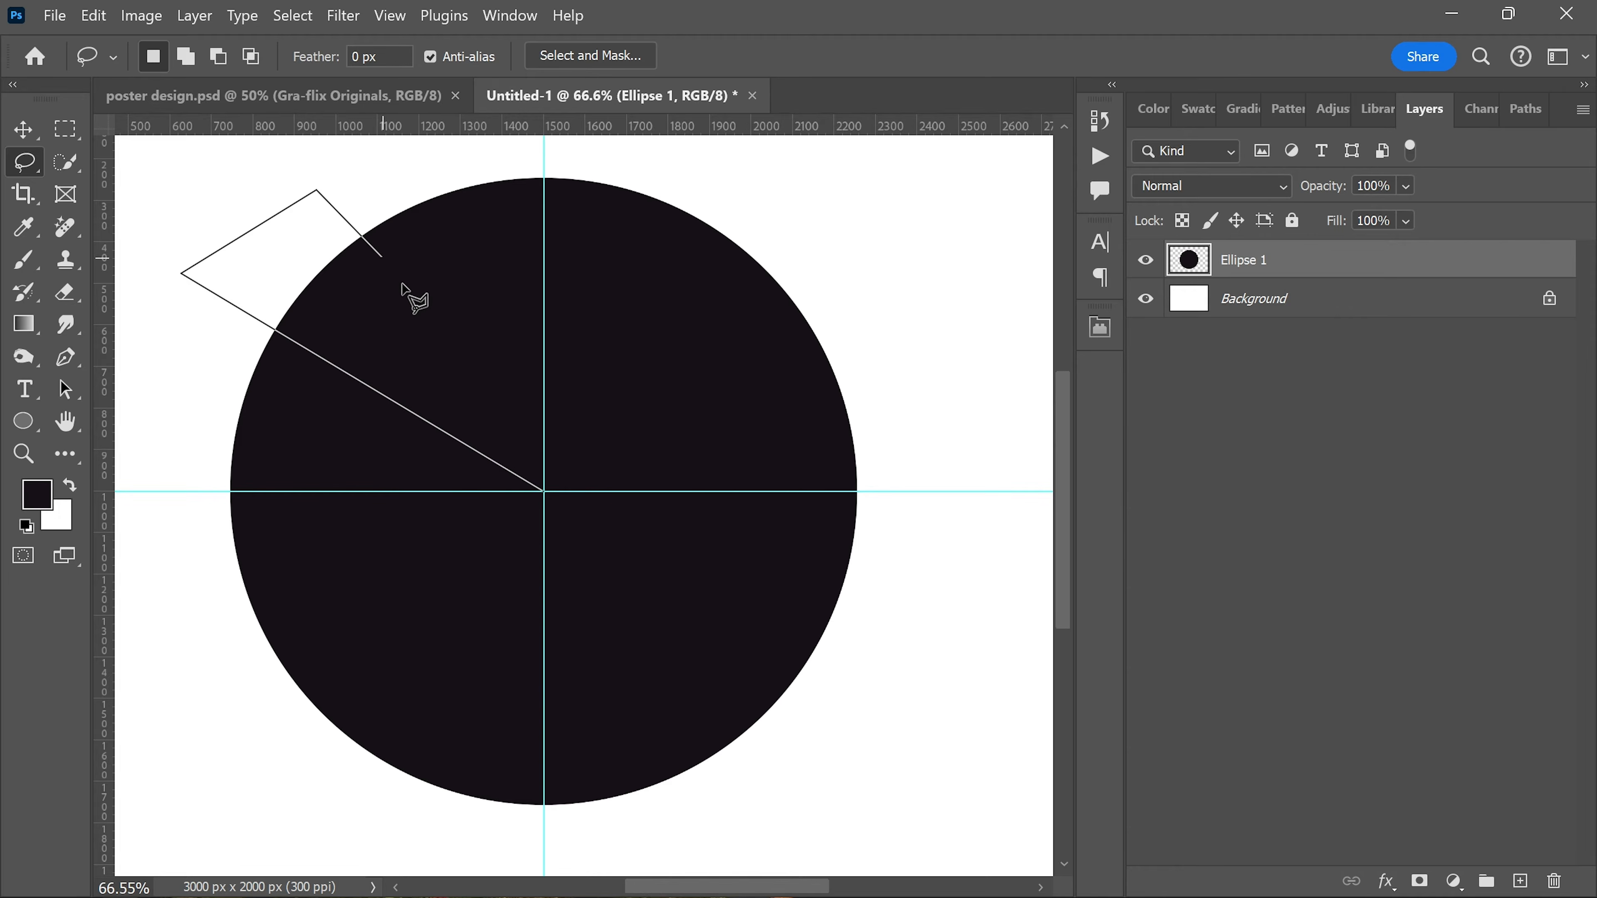
left_click(543, 491)
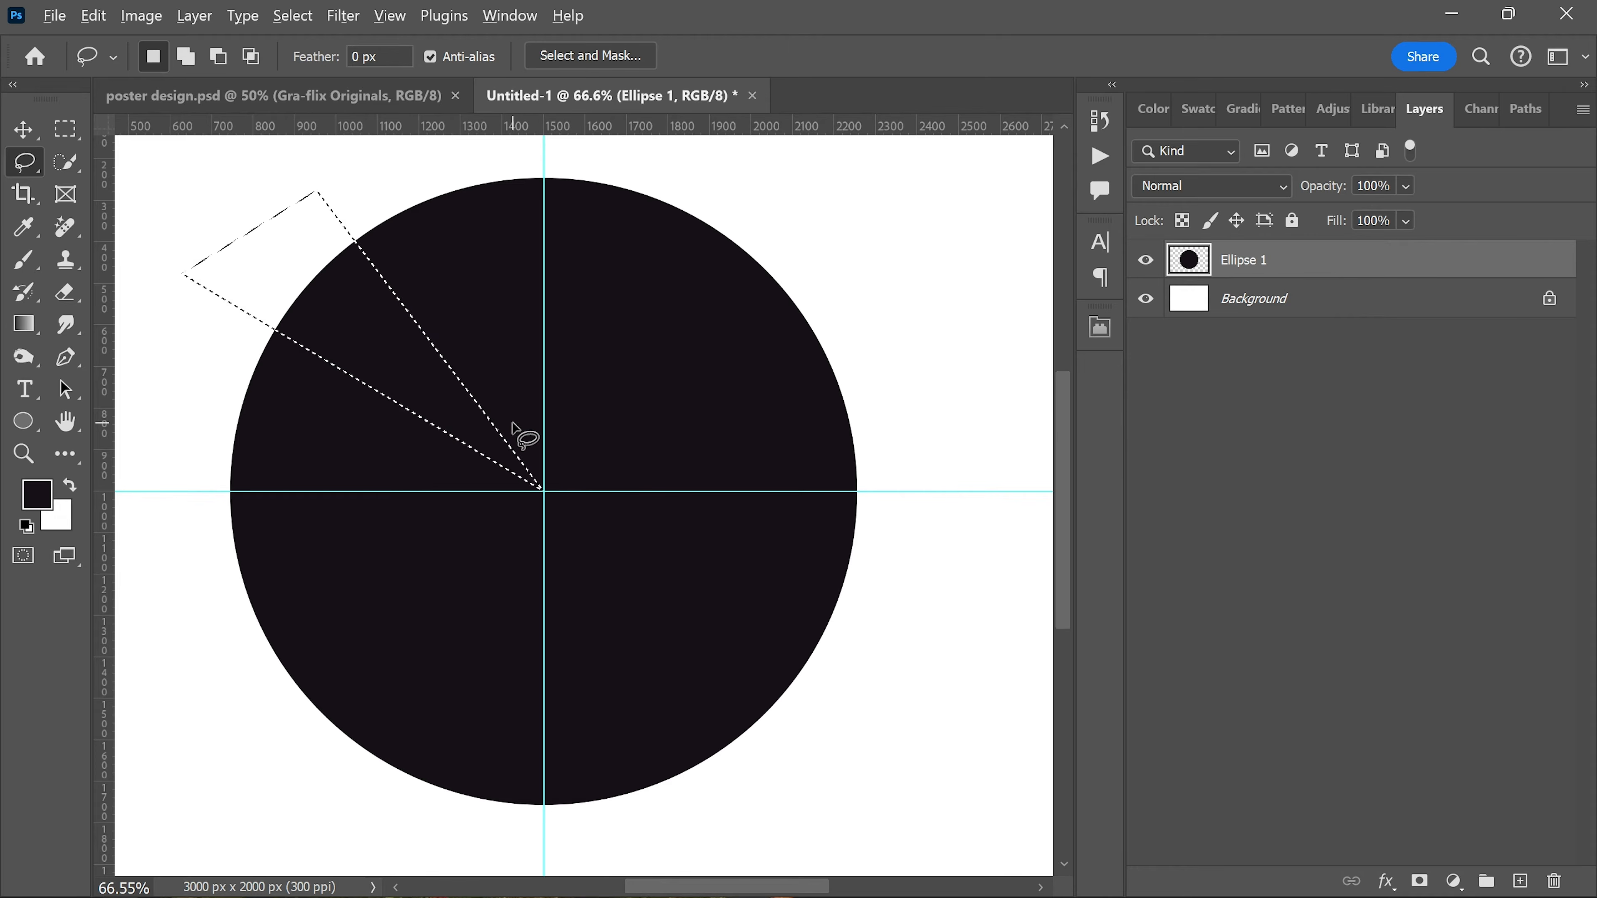
Step: Cut the selected wedge out of the circle and paste it in place on a new layer
scroll(516, 434, "down", 1)
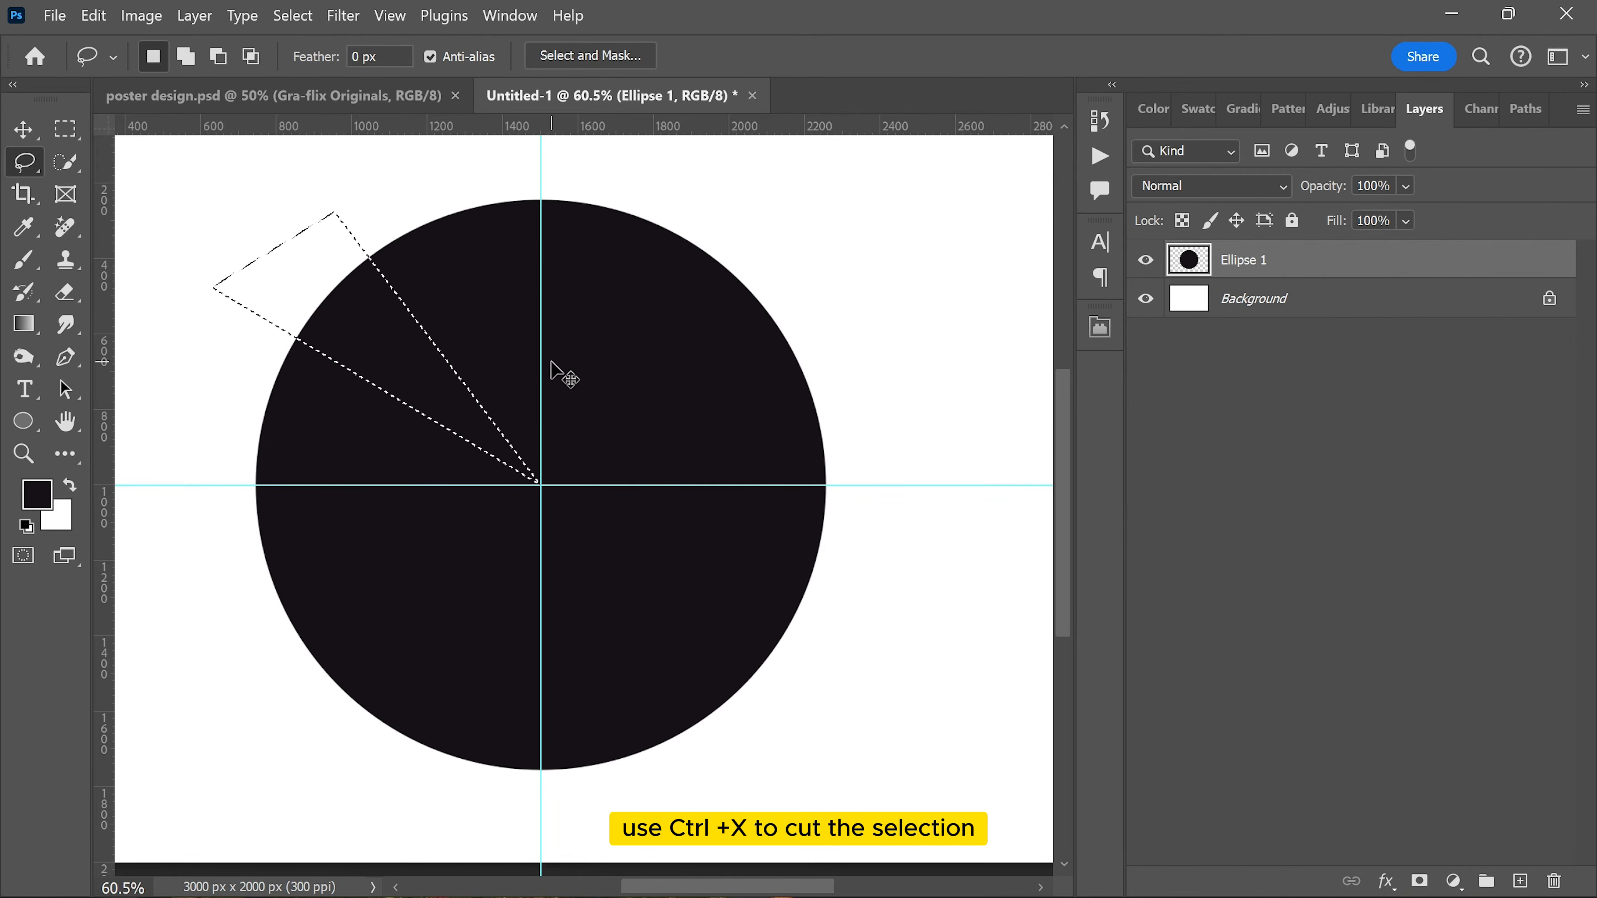
key("ctrl+x")
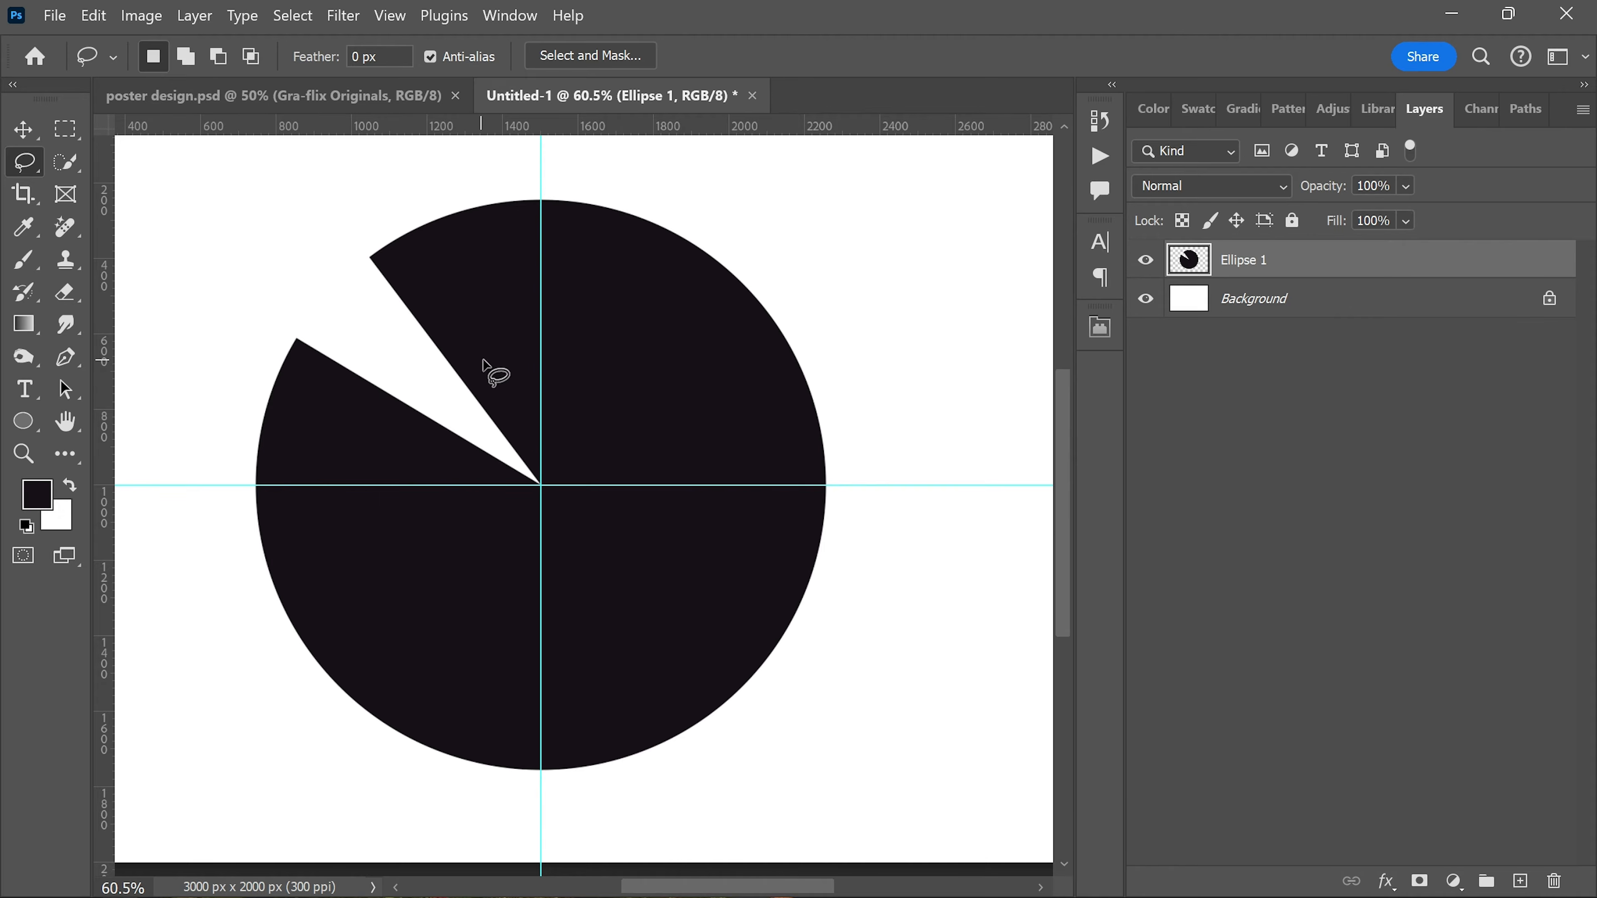
key("ctrl+shift+v")
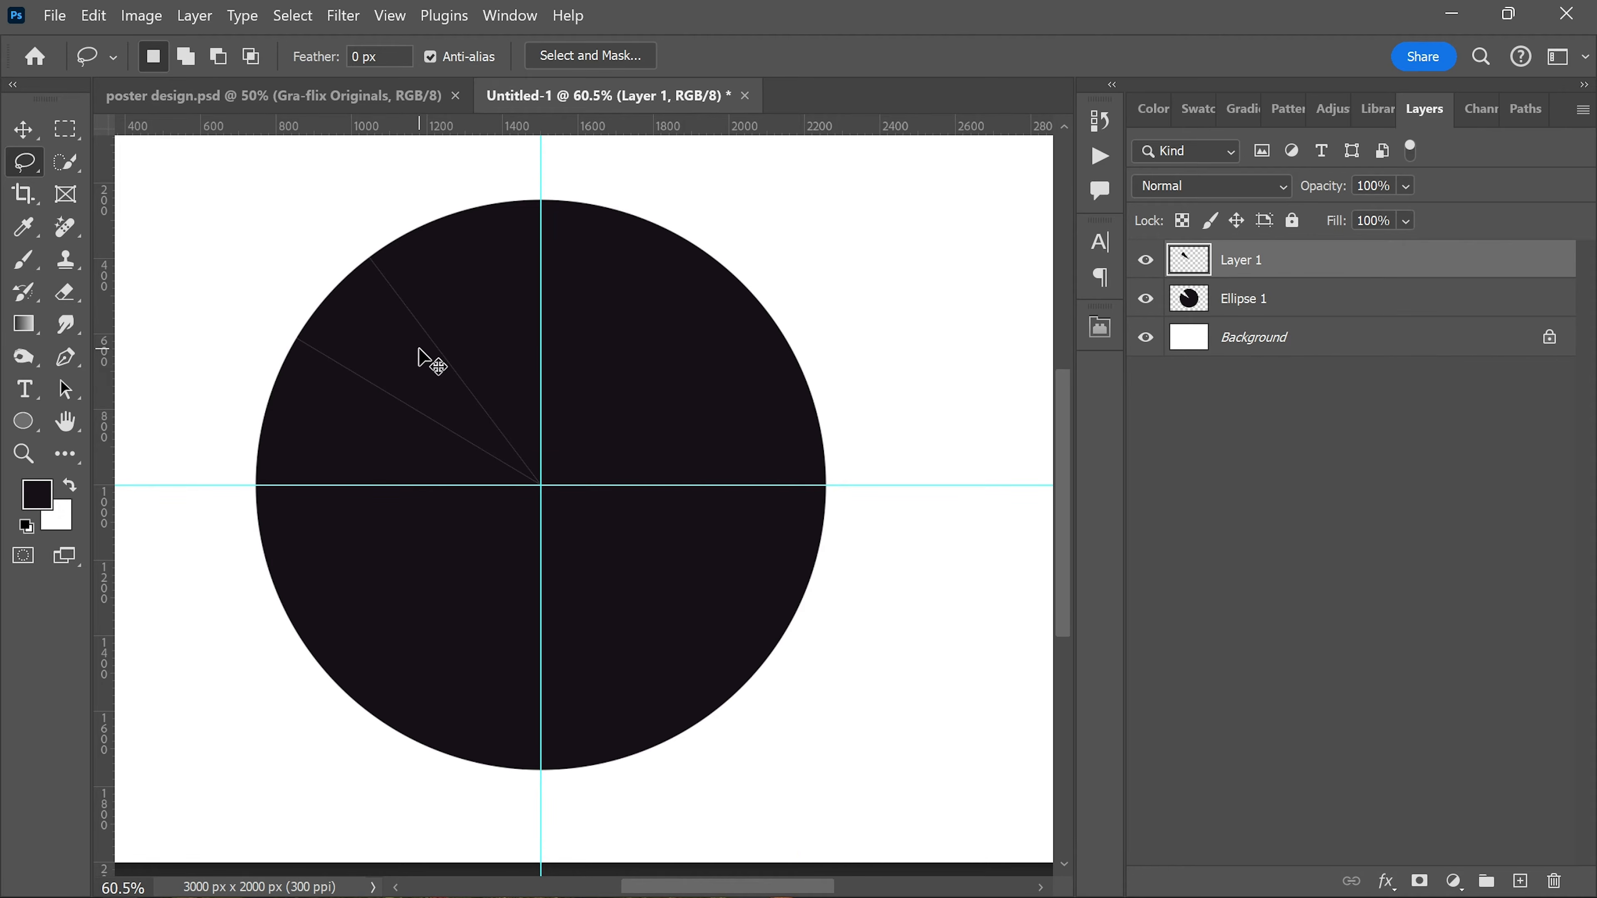
Step: Scale the upper-left wedge to about 113% and move it outward, leaving thin gaps beside the rest of the circle
key("ctrl+t")
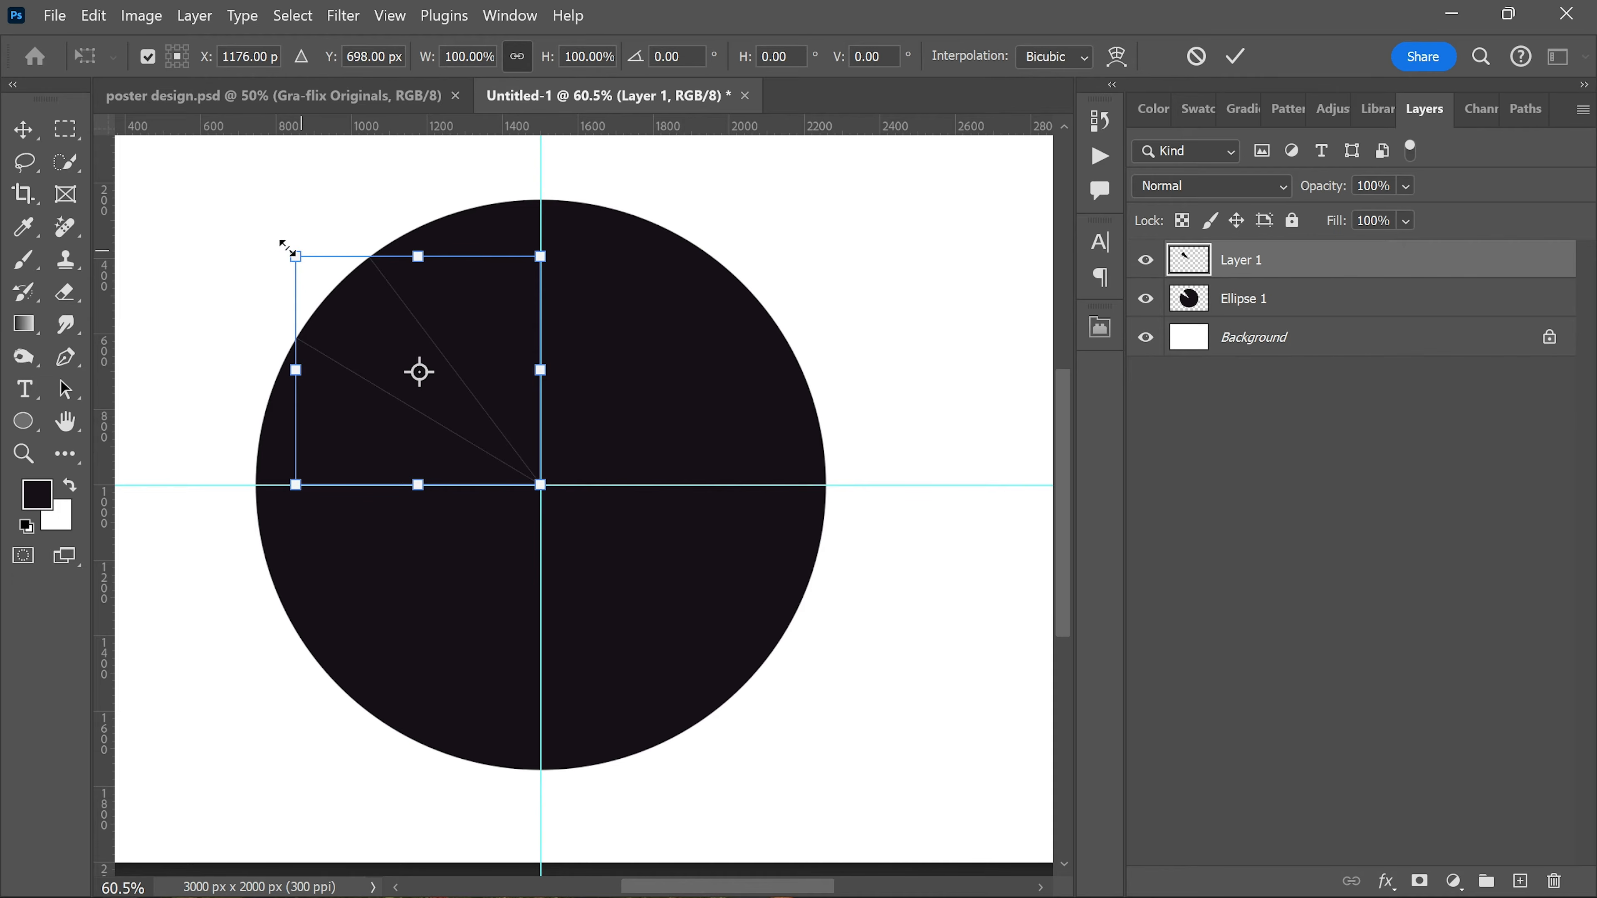
left_click_drag(290, 248, 275, 226)
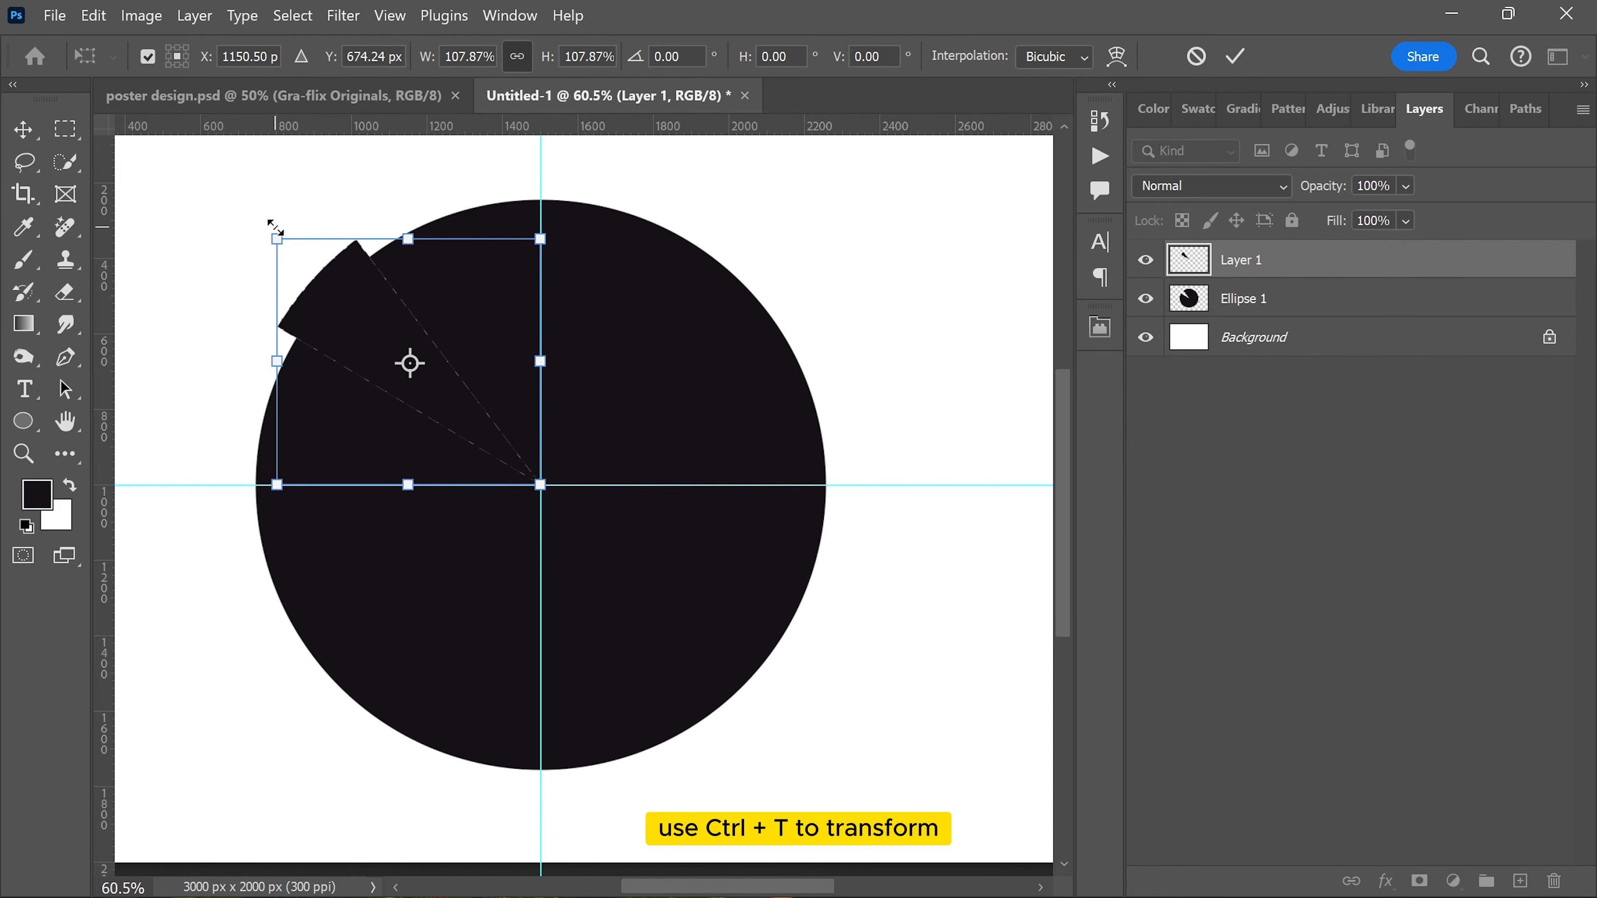
left_click_drag(316, 279, 235, 200)
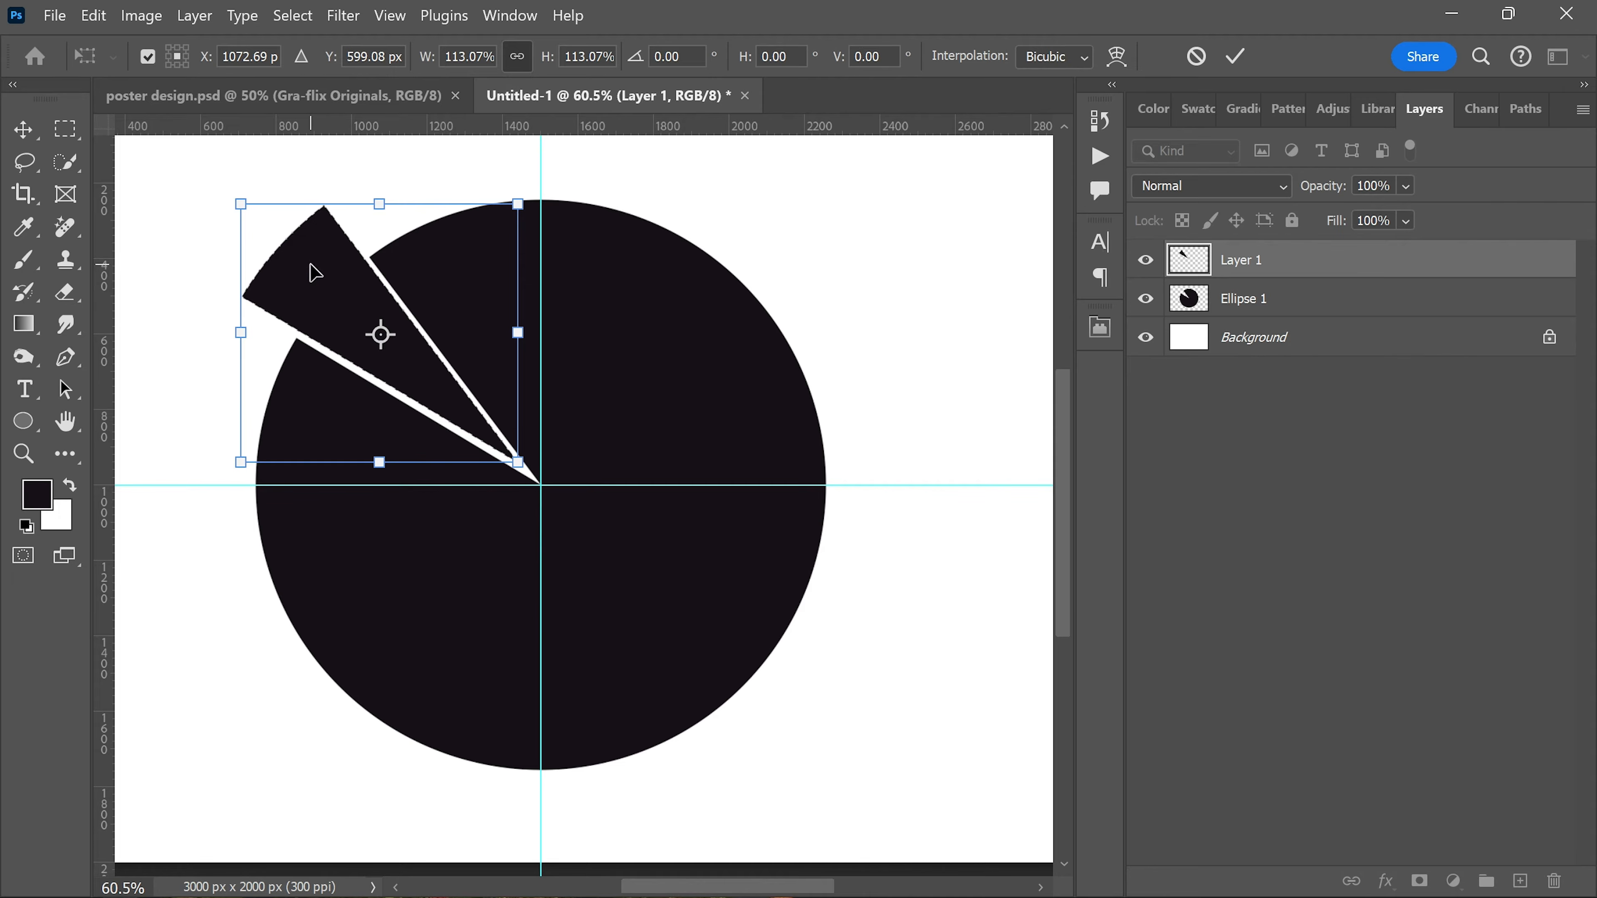
key("Return")
Step: Select the next wedge of the Ellipse 1 layer, up to just past twelve o'clock, and cut it onto a new layer
left_click(1295, 298)
left_click(540, 484, "alt")
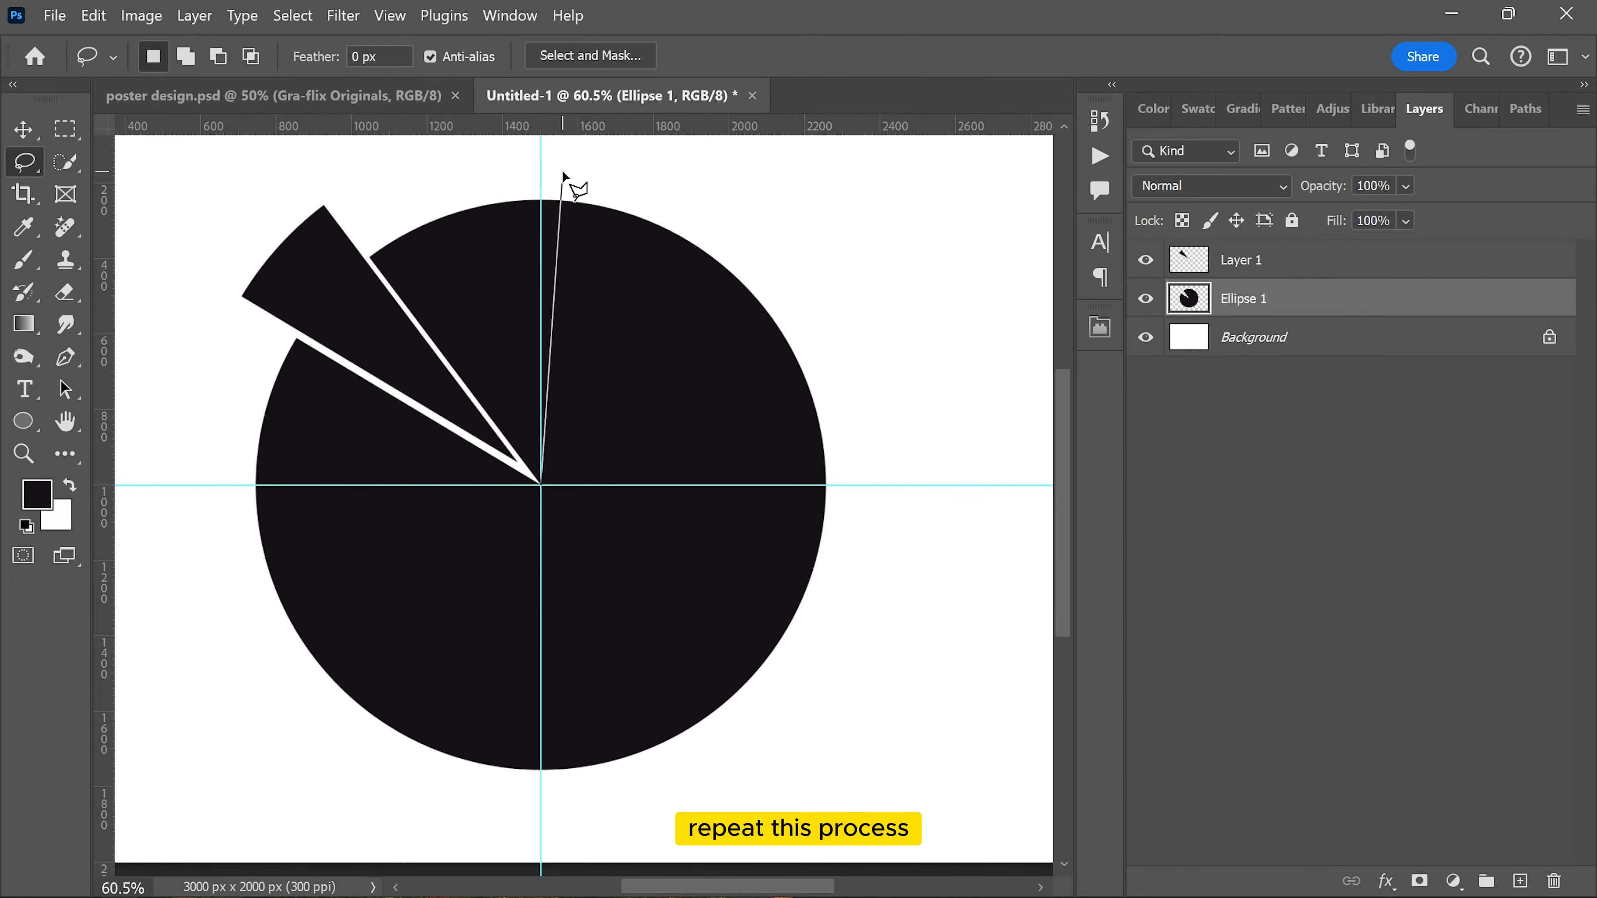
left_click(557, 173, "alt")
left_click(313, 217, "alt")
left_click(541, 484, "alt")
key("ctrl+shift+j")
Step: Scale the second wedge down slightly and nudge it up and left to leave thin gaps around it
key("ctrl+t")
left_click_drag(463, 200, 463, 219)
key("Up")
key("Up")
key("Up")
key("Up")
key("Up")
key("Up")
key("Up")
key("Up")
key("Up")
key("Up")
key("Up")
key("Up")
key("Up")
key("Up")
key("Up")
key("Up")
key("Up")
key("Up")
key("Up")
key("Up")
key("Left")
key("Left")
key("Left")
key("Left")
key("Return")
Step: Select the upper-right wedge of the remaining circle with the Lasso and cut it onto a new layer
left_click(540, 484, "alt")
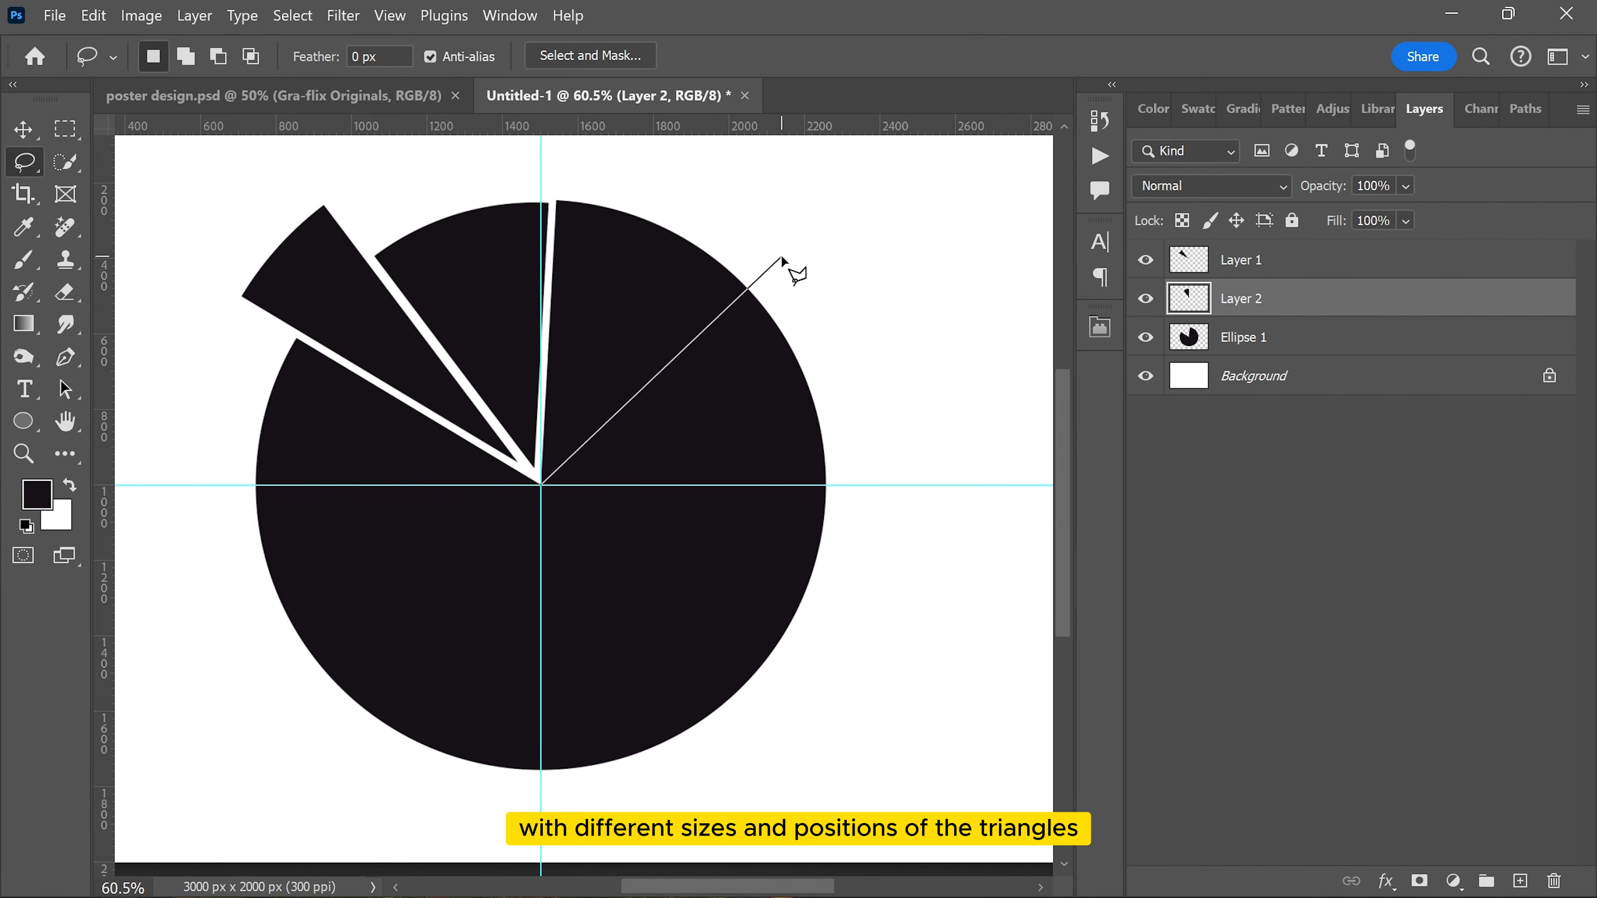
left_click(796, 259, "alt")
left_click(504, 173, "alt")
left_click(541, 485, "alt")
left_click(1295, 337)
key("ctrl+shift+j")
Step: Nudge the upper-right wedge upward to separate it from the remaining circle
key("ctrl+t")
key("Up")
key("Up")
key("Up")
key("Up")
key("Up")
key("Up")
key("Up")
key("Up")
key("Up")
key("Up")
key("Up")
key("Up")
key("Up")
key("Up")
key("Up")
key("Up")
key("Up")
key("Up")
key("Up")
key("Up")
key("Return")
Step: Select a wide wedge on the circle's right side and cut it from Ellipse 1 onto a new layer
left_click(541, 484, "alt")
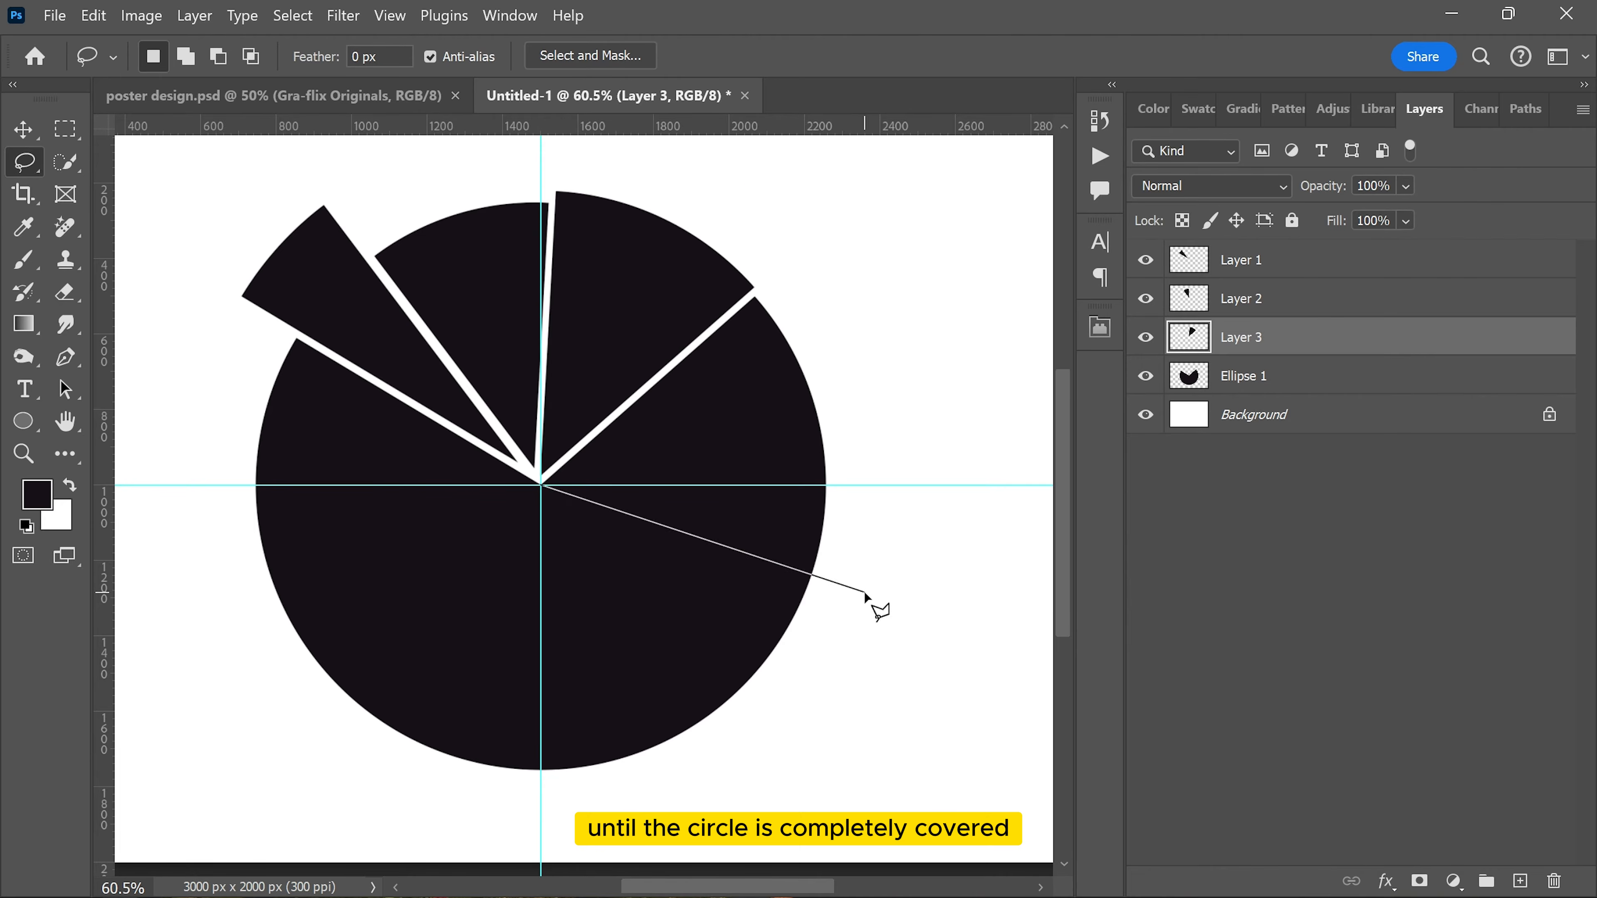
left_click(860, 665, "alt")
left_click(1264, 376)
key("ctrl+shift+j")
Step: Enlarge the wide right-hand wedge beyond the circle's edge and shift it slightly outward to leave thin gaps
key("ctrl+t")
left_click_drag(825, 460, 893, 461)
left_click_drag(803, 435, 809, 425)
key("Return")
Step: Select the lower-right wedge of the remaining circle and cut it from Ellipse 1 onto a new layer
scroll(809, 424, "down", 2)
left_click(540, 425, "alt")
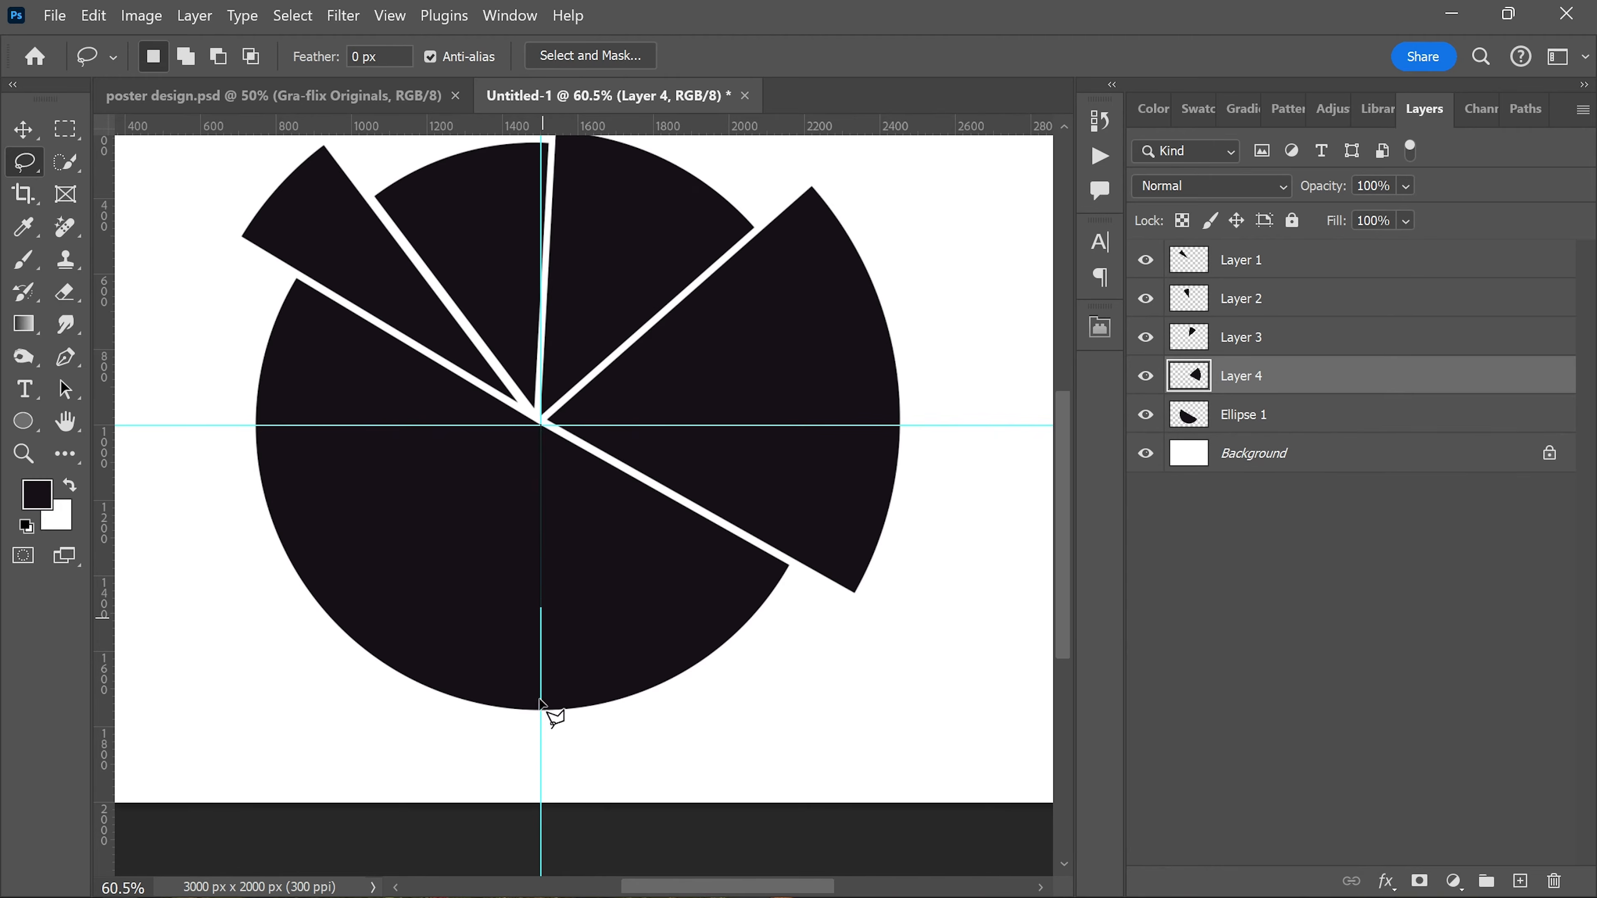
left_click(581, 763, "alt")
left_click(838, 582, "alt")
left_click(1263, 415)
key("ctrl+shift+j")
Step: Scale the lower-right wedge to about 99%, keeping a thin gap beside its neighbours
key("ctrl+t")
left_click_drag(665, 709, 668, 704)
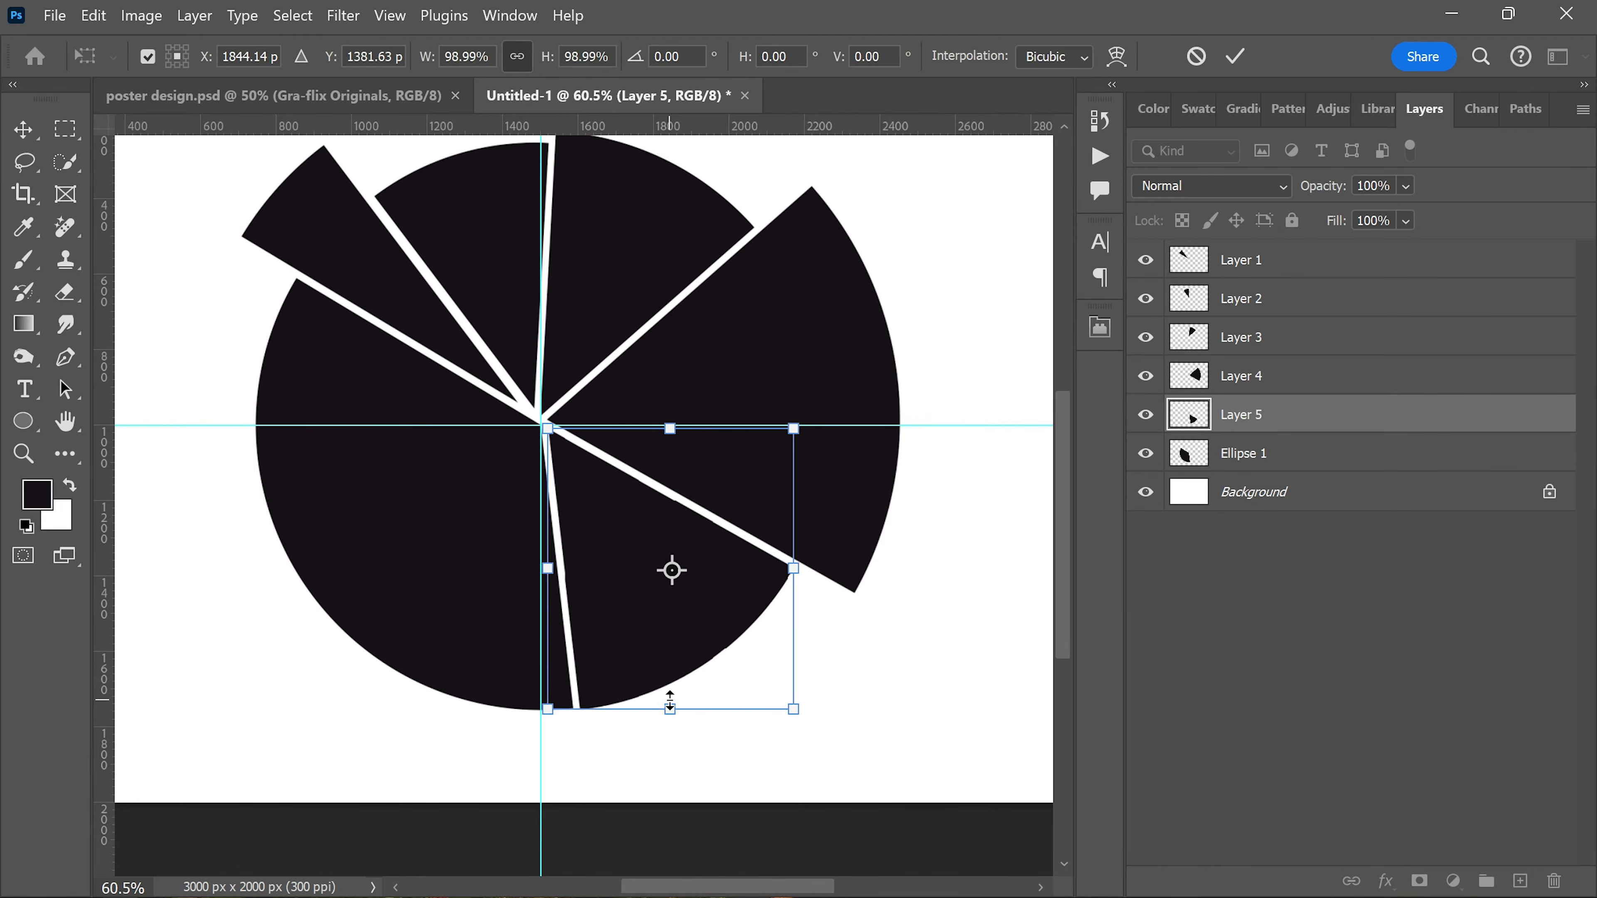
key("Return")
Step: Select the bottom wedge of the remaining circle, left of its lower centre, and cut it from Ellipse 1 onto a new layer
left_click(541, 425, "alt")
left_click(346, 699, "alt")
left_click(591, 763, "alt")
left_click(1263, 452)
key("ctrl+shift+j")
Step: Shrink the Layer 6 wedge slightly and nudge it to leave thin gaps beside its neighbours
key("ctrl+t")
left_click_drag(474, 710, 473, 707)
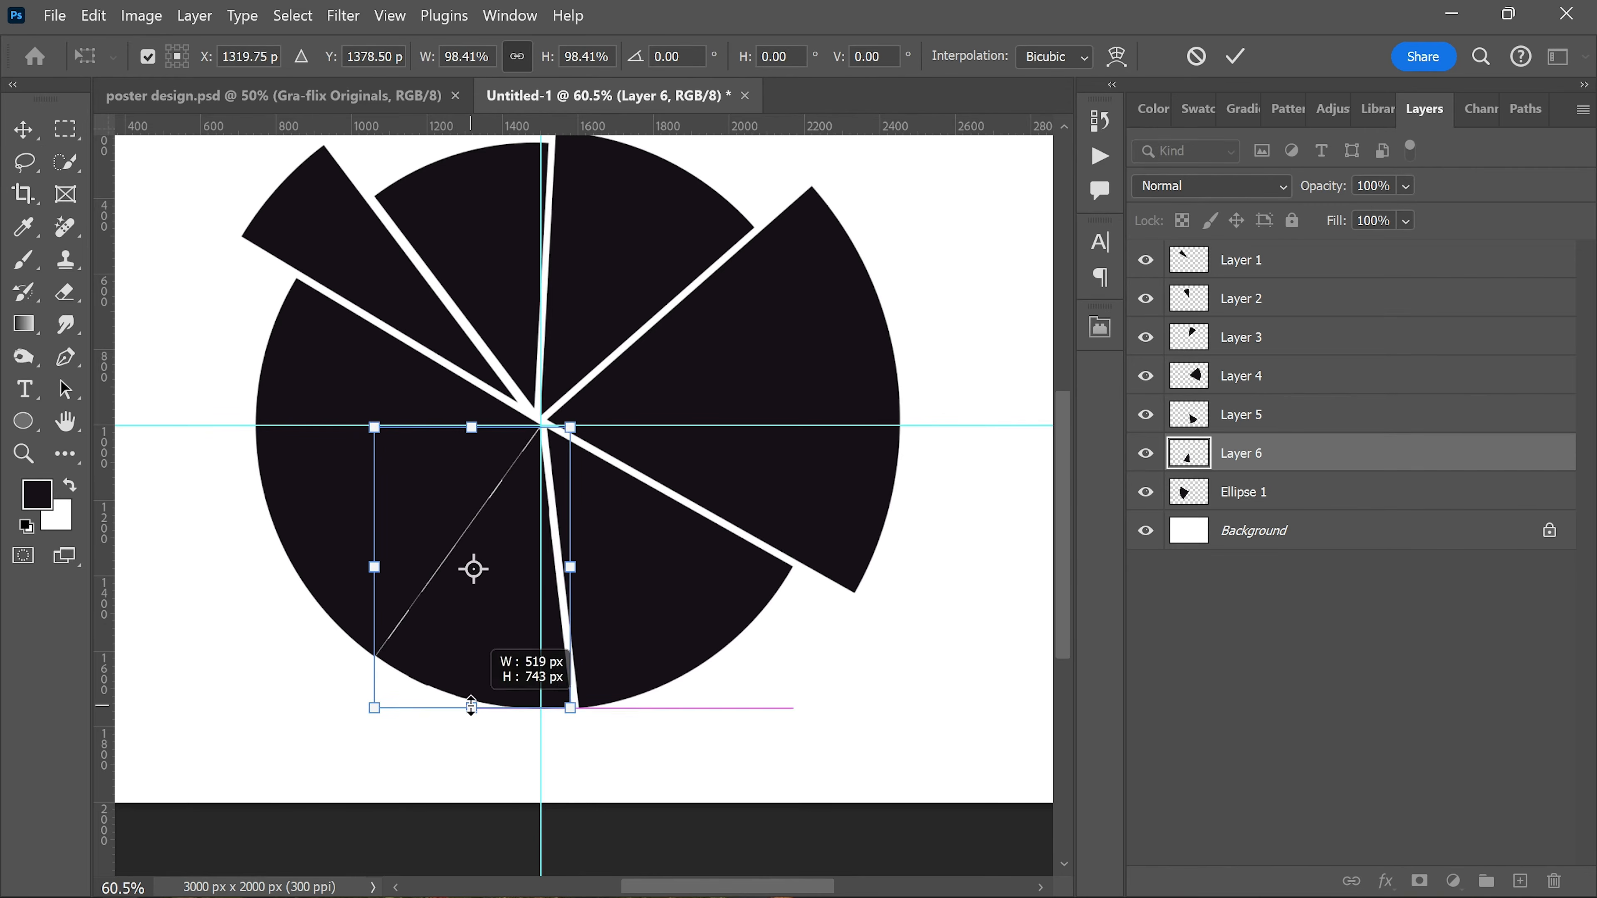
left_click_drag(376, 426, 379, 432)
left_click_drag(571, 431, 576, 424)
mouse_move(553, 642)
left_mouse_down()
mouse_move(549, 671)
mouse_move(549, 657)
left_mouse_up()
key("Return")
Step: Enlarge the remaining Ellipse 1 segment slightly past the circle's left edge and remove the guides from the canvas
left_click(1263, 491)
key("ctrl+t")
left_click_drag(256, 468, 230, 467)
key("Return")
scroll(591, 469, "down", 3)
left_click_drag(619, 431, 619, 56)
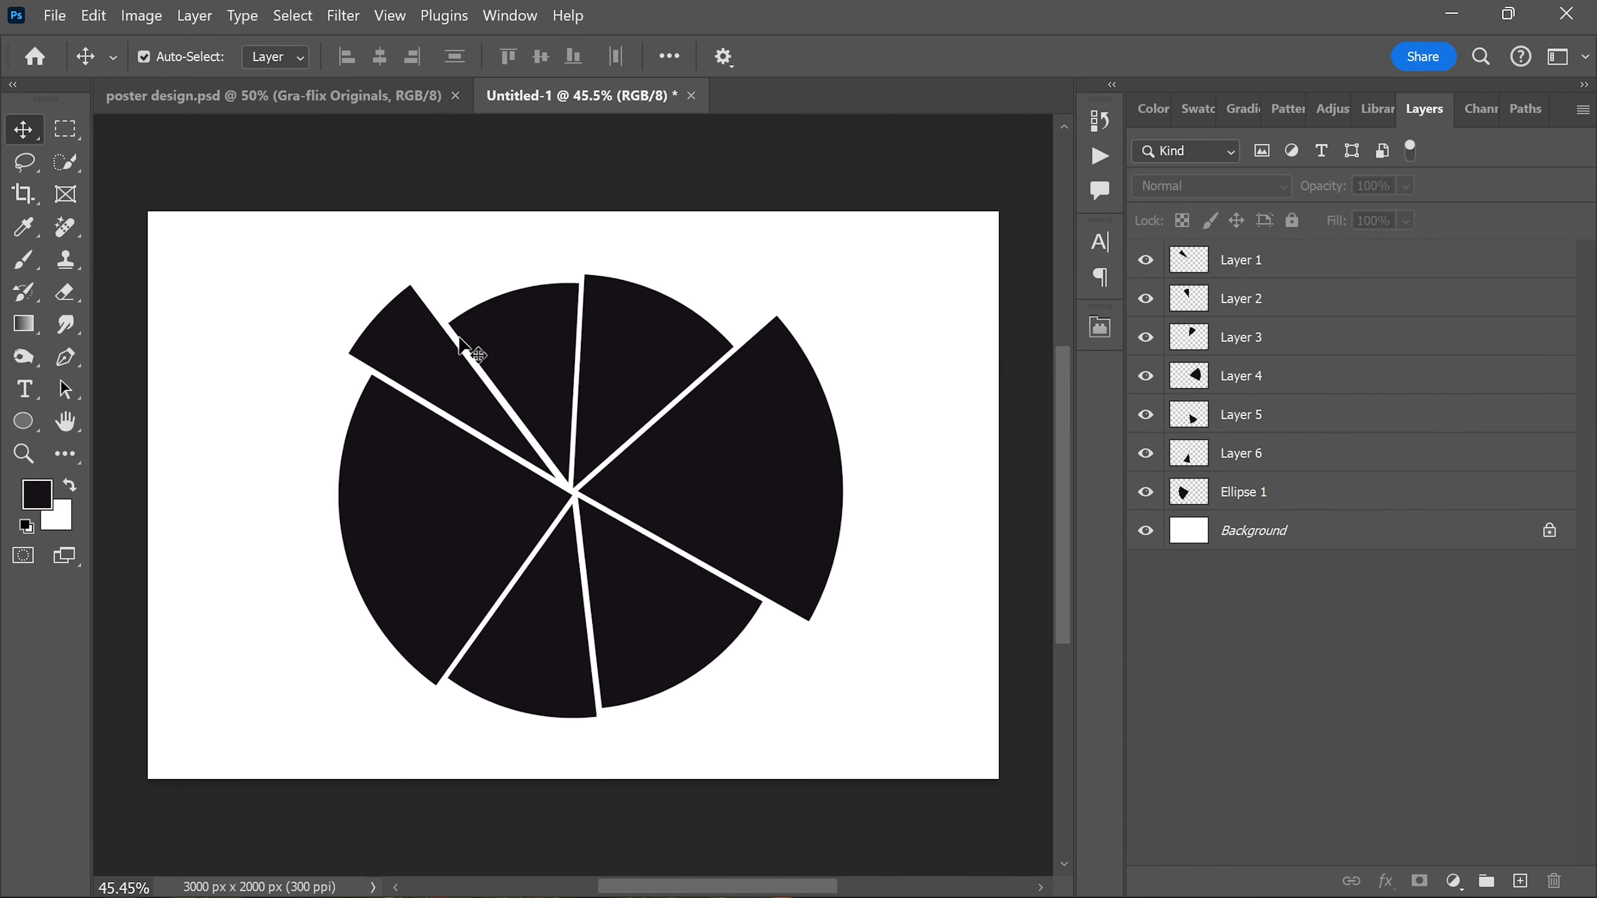
Step: Place pexels-see2believe-2187517 as an embedded image directly above the Layer 1 wedge
left_click(417, 362)
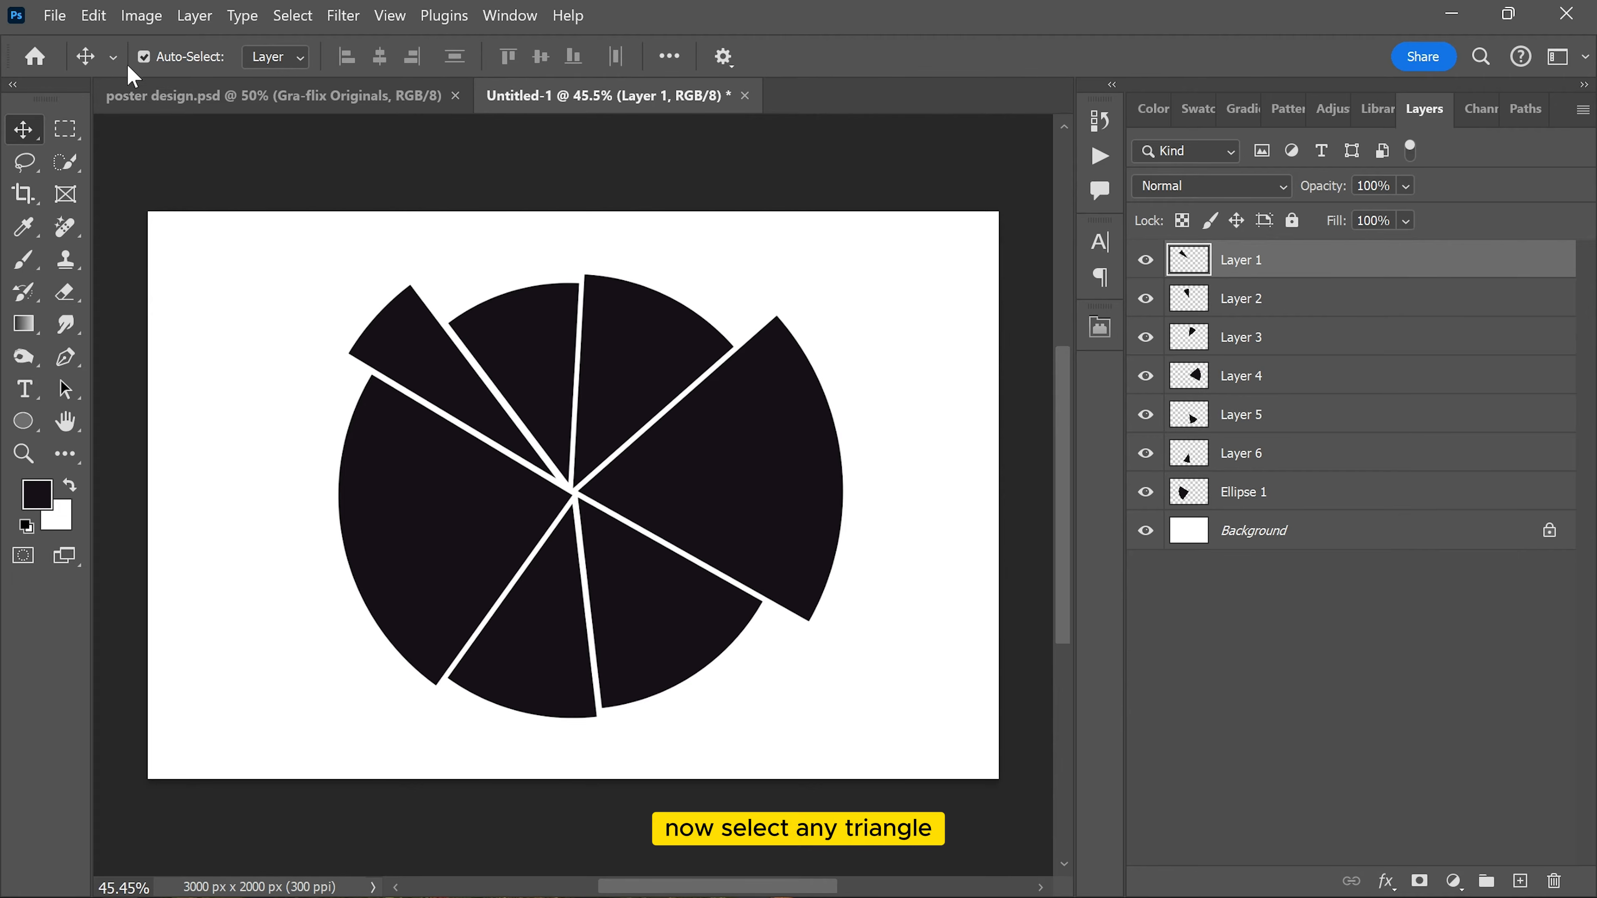
left_click(55, 15)
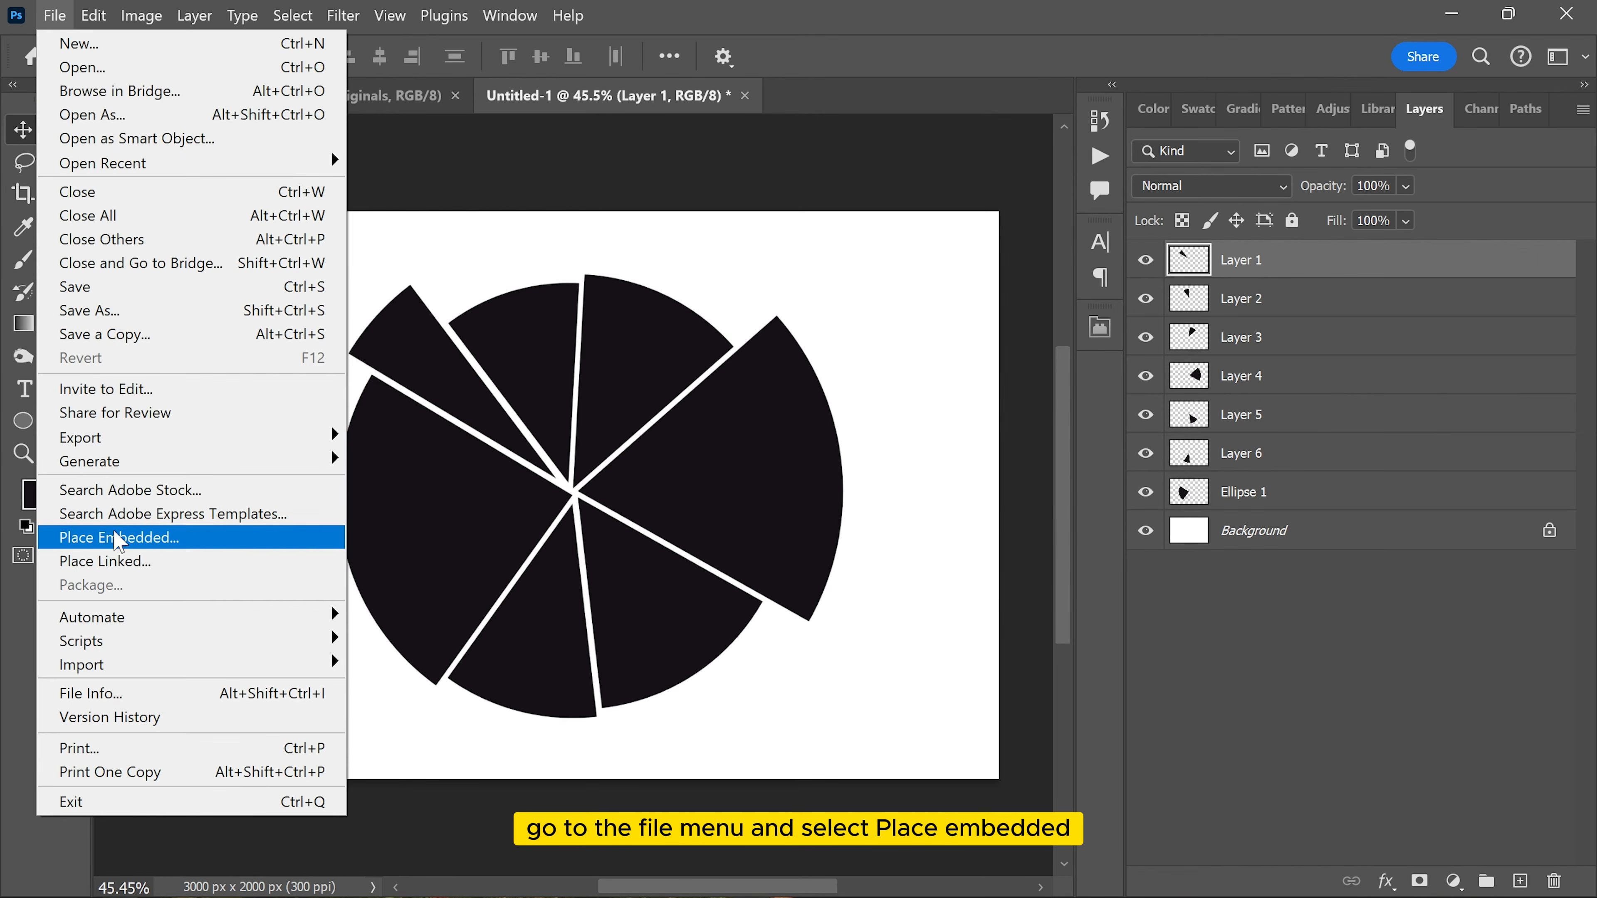
left_click(154, 542)
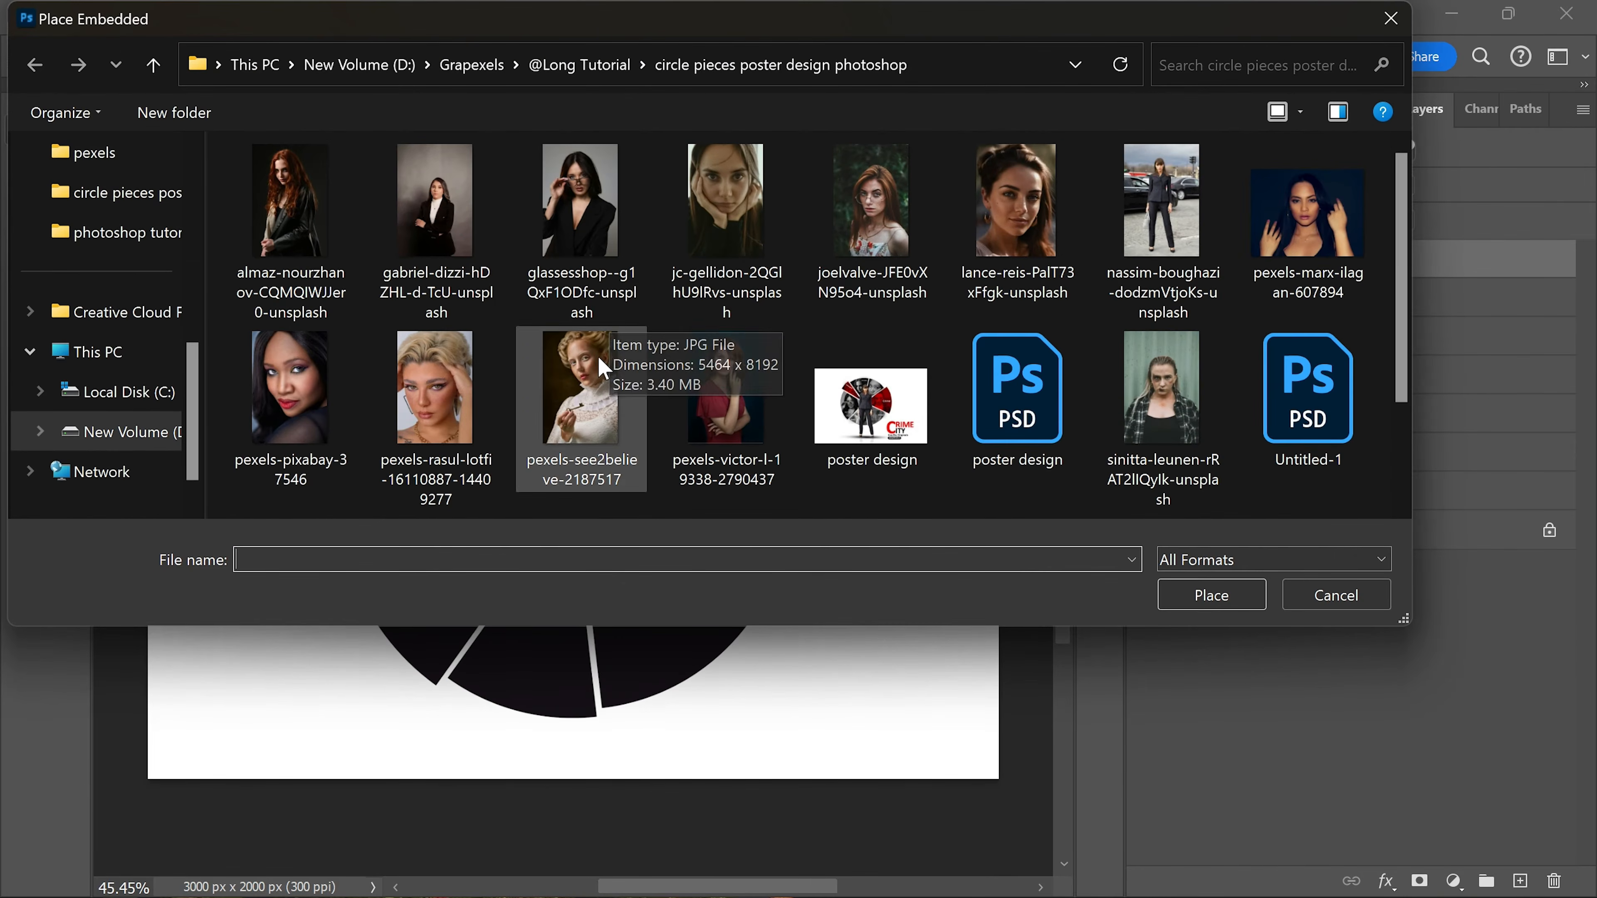
double_click(592, 369)
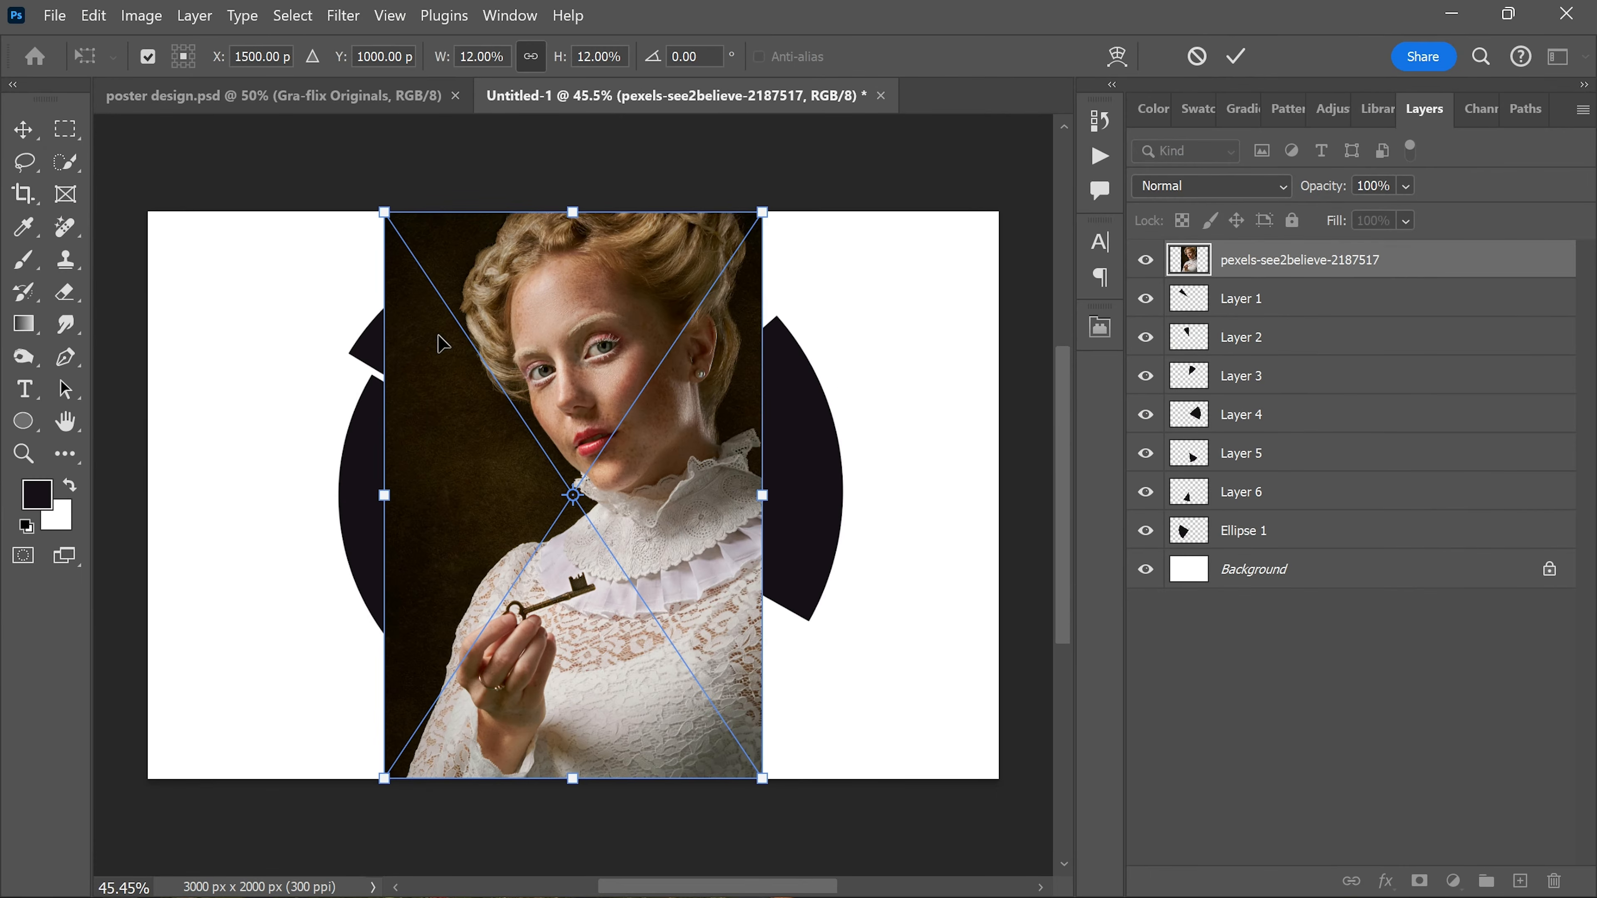
Step: Move the placed portrait over the upper-left wedge, rotate it about 10 degrees and clip it to Layer 1
left_click_drag(636, 339, 505, 334)
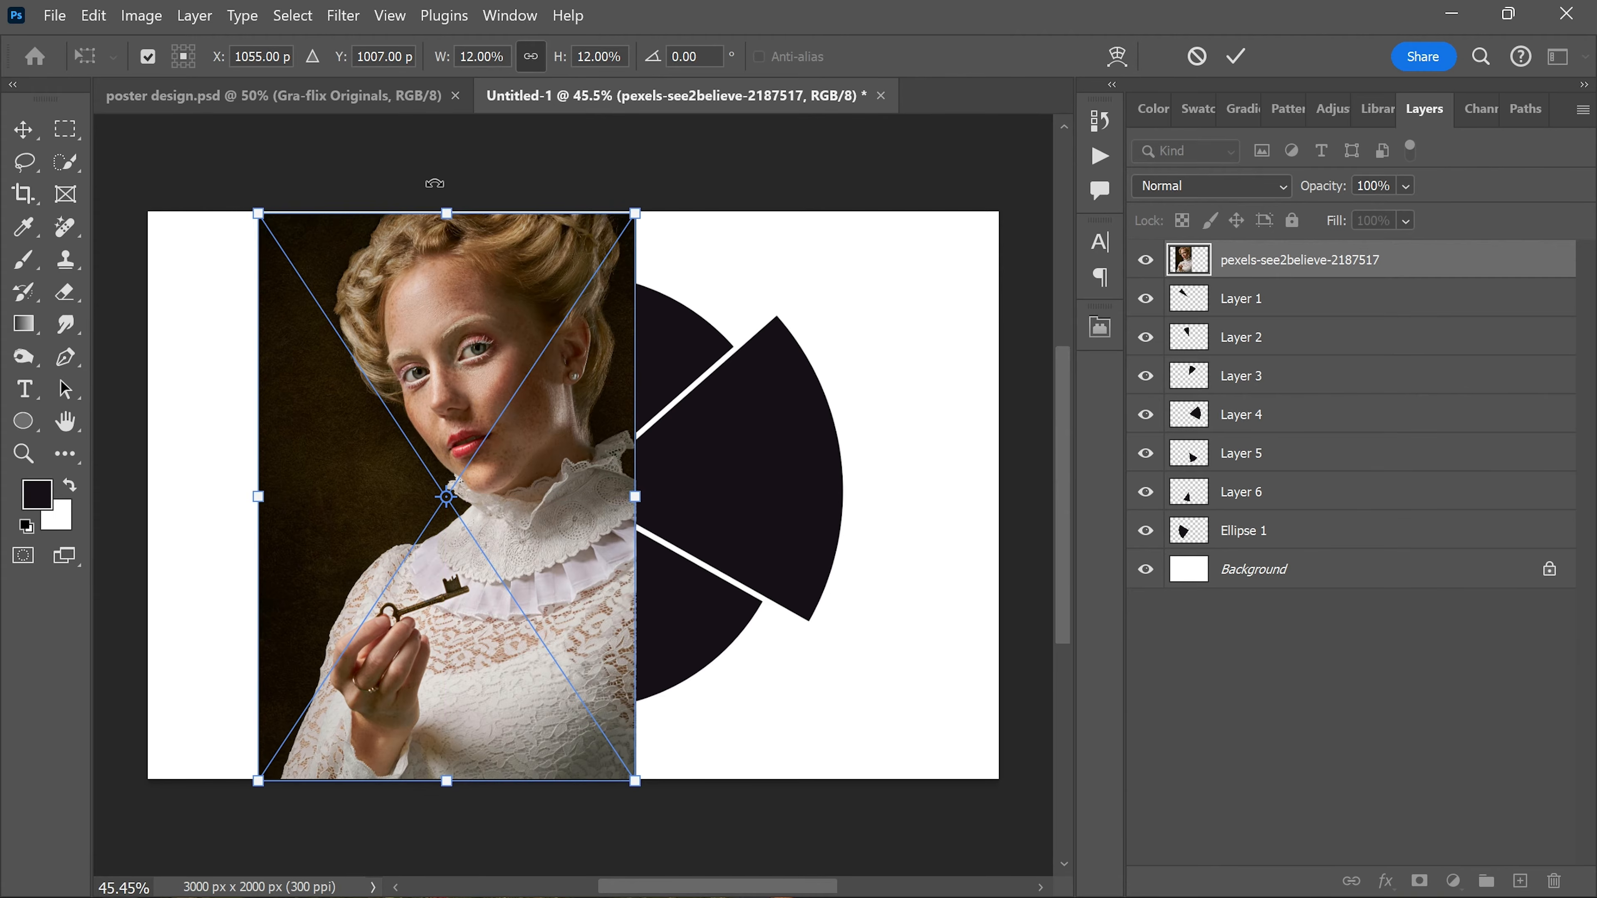
left_click_drag(440, 202, 495, 200)
key("Return")
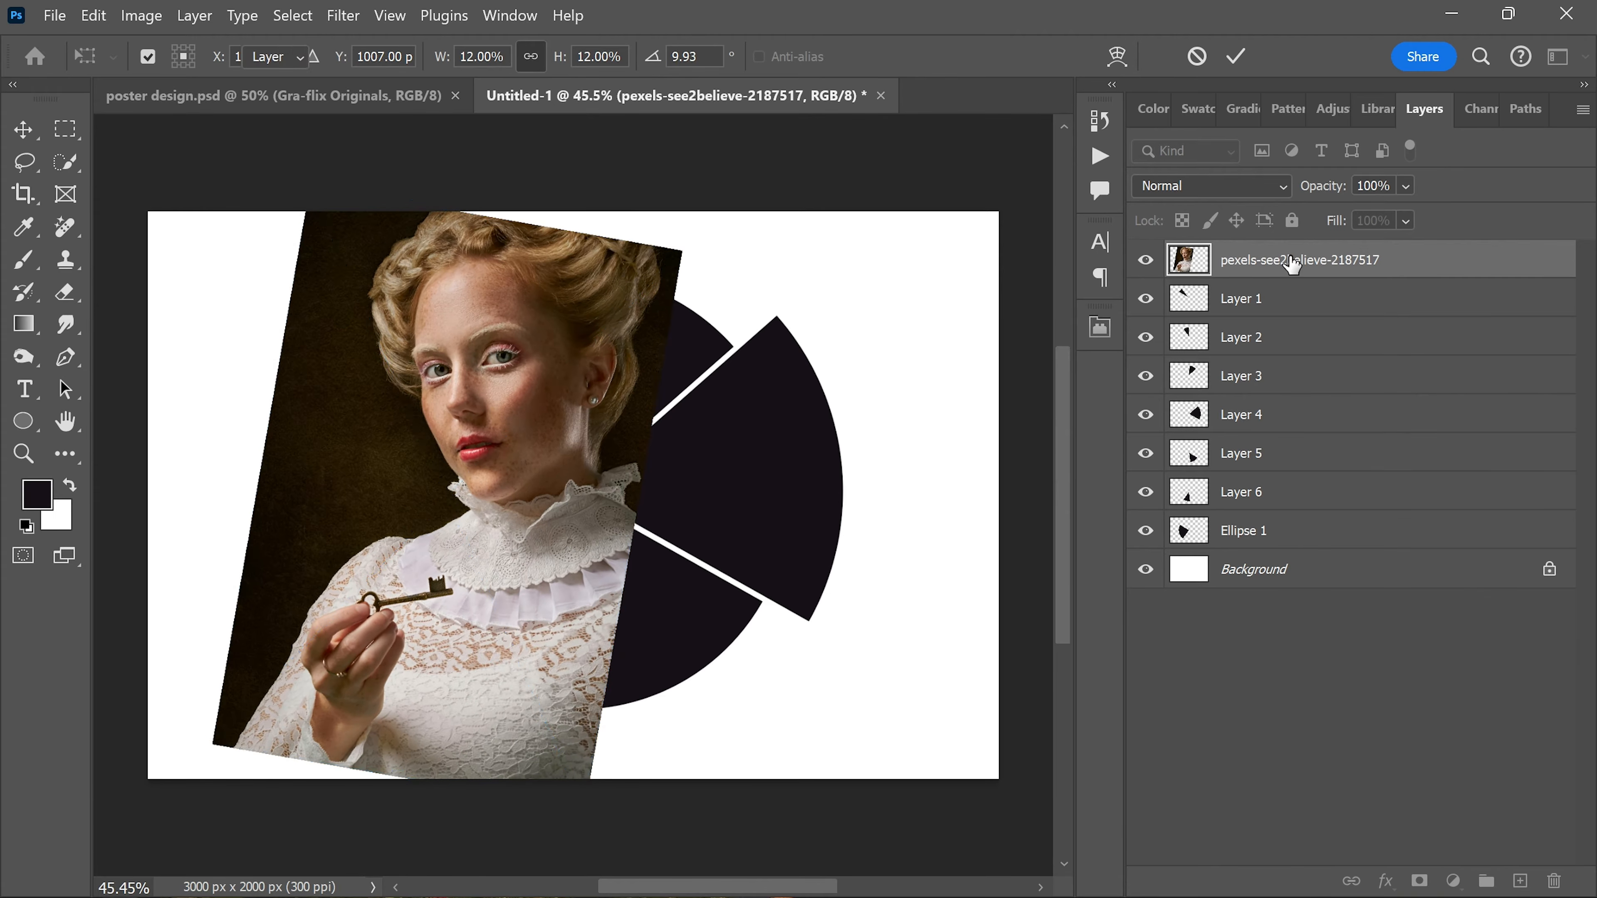
right_click(1410, 264)
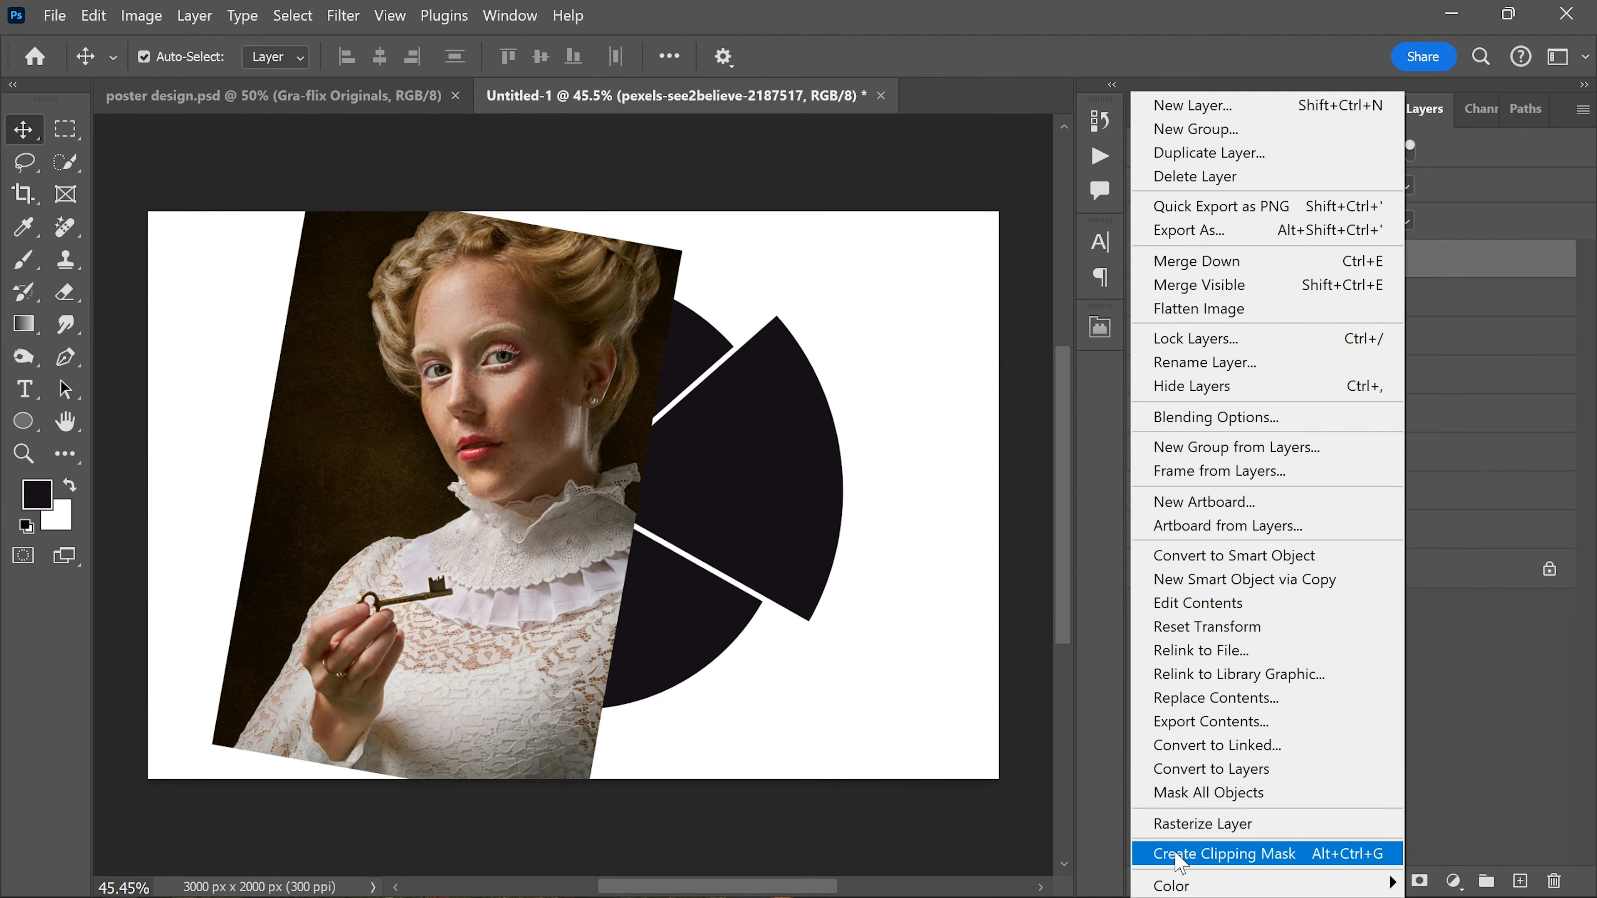
left_click(1209, 854)
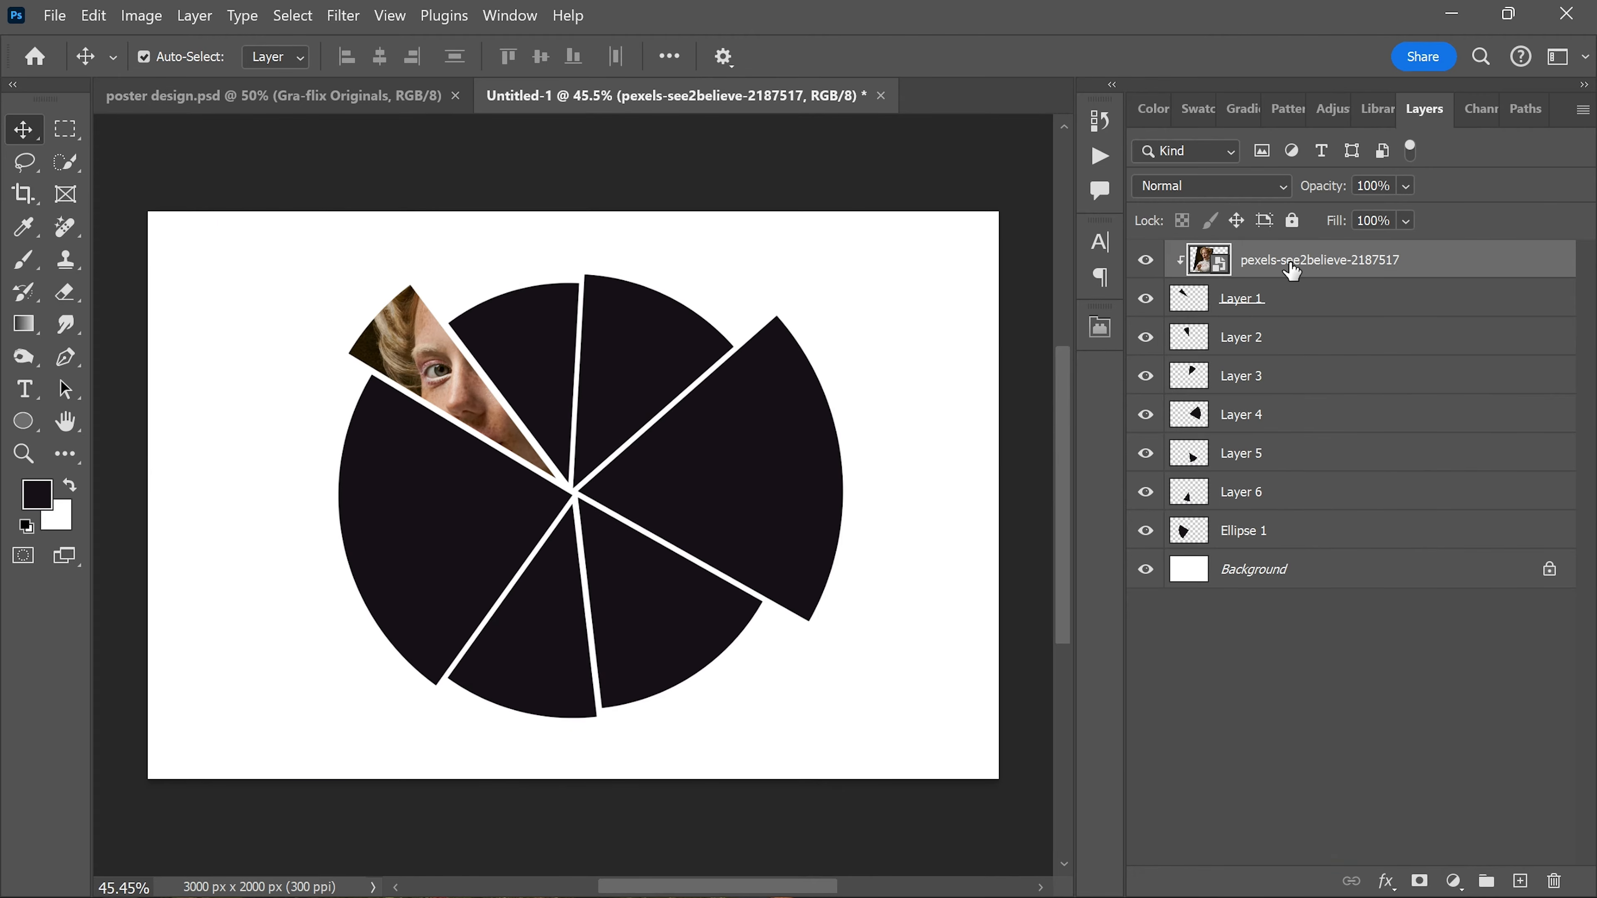
Step: Scale the clipped portrait to 9.99%, rotate it to 47.78 degrees and position its eyes inside the Layer 1 wedge
key("ctrl+t")
left_click_drag(531, 185, 509, 350)
left_click_drag(527, 291, 618, 351)
left_click_drag(521, 426, 446, 325)
left_click_drag(530, 290, 546, 280)
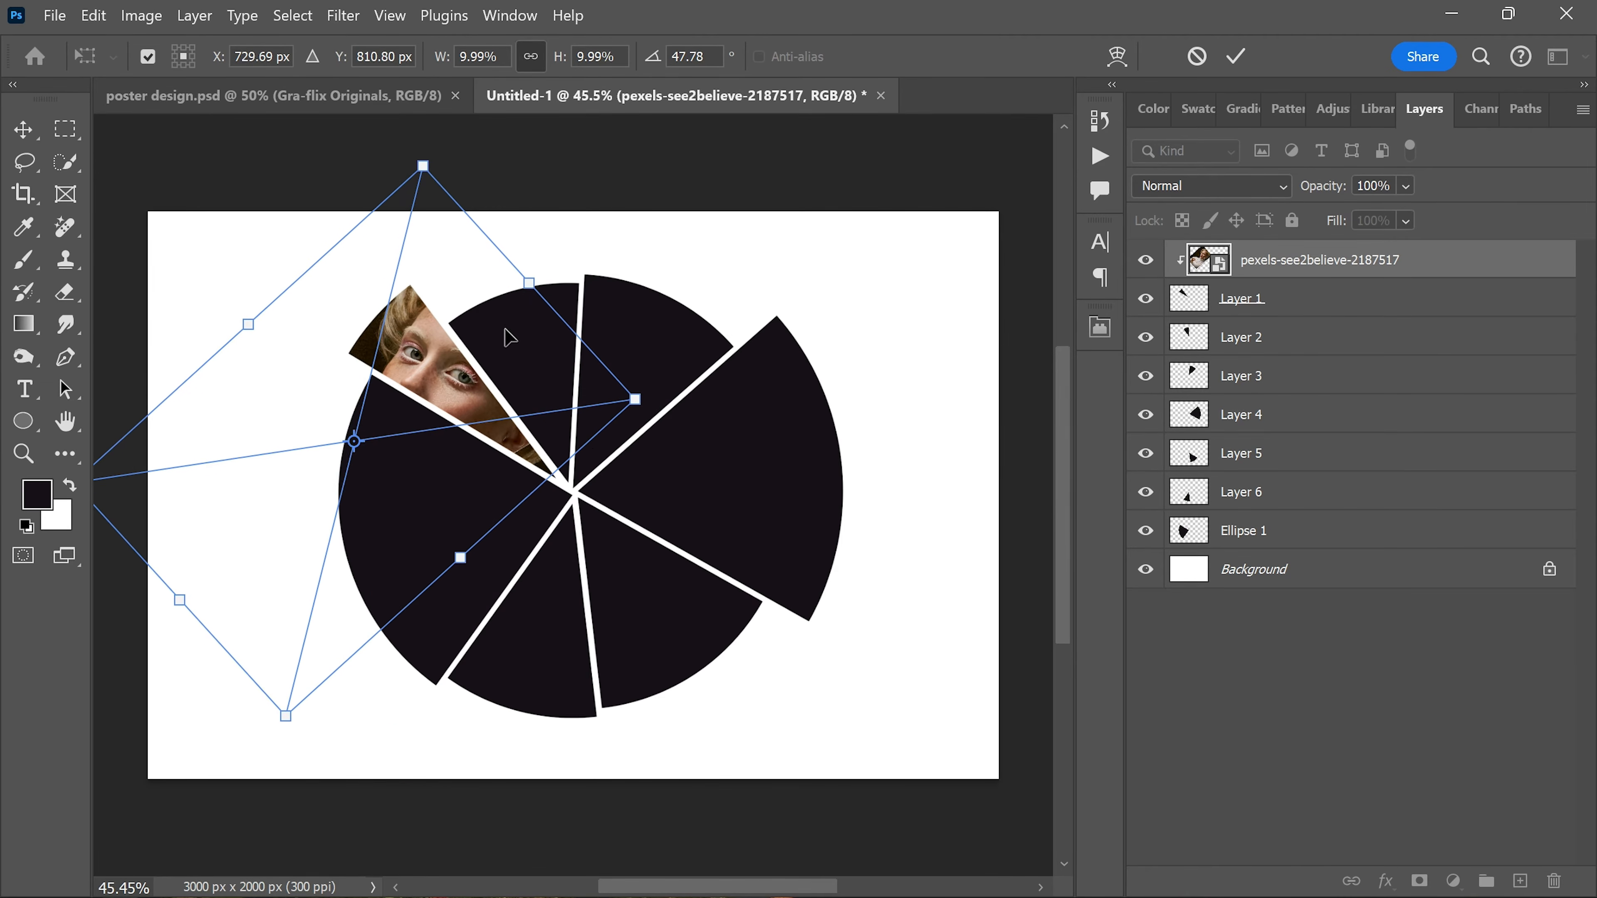
left_click_drag(492, 340, 485, 358)
key("Right")
key("Right")
key("Right")
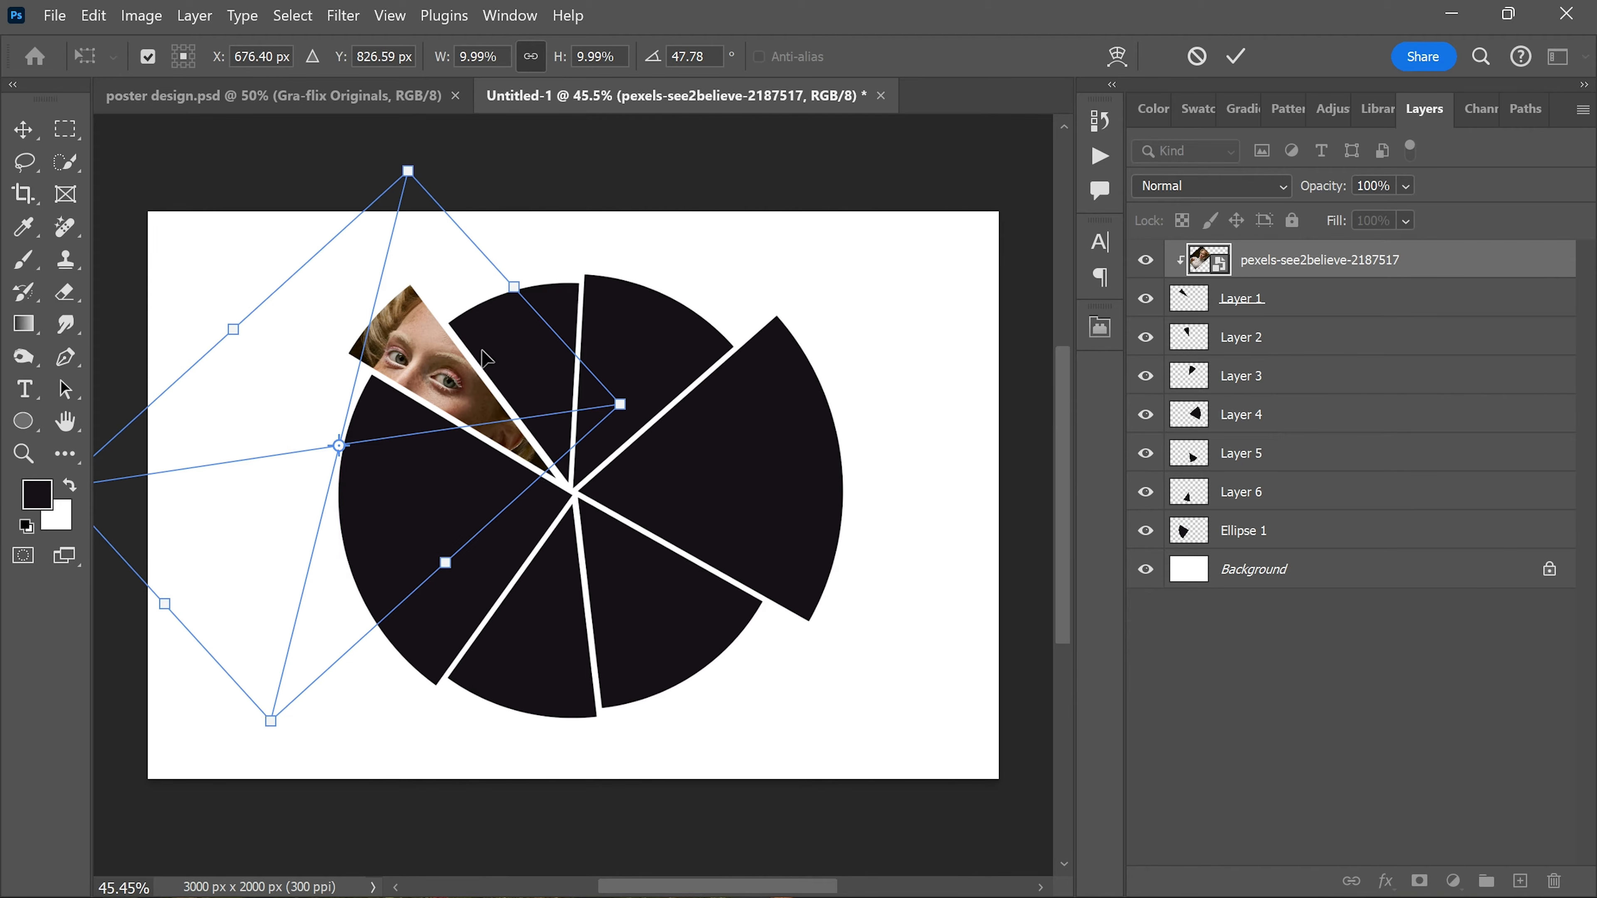
key("Return")
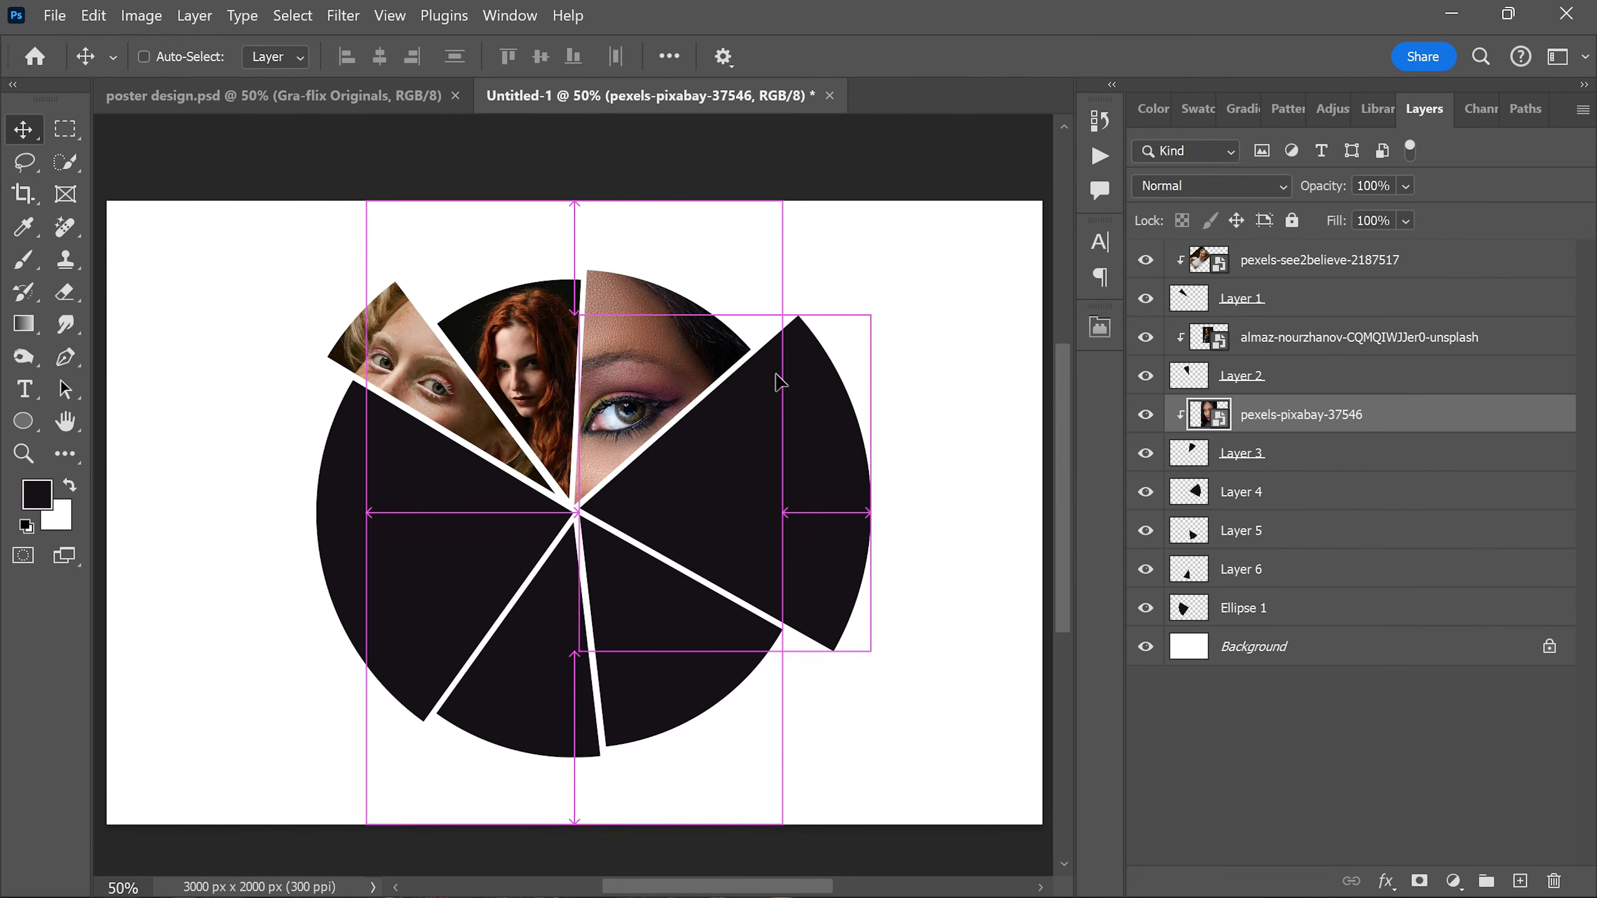
Step: Fit pexels-pixabay-37546 within the Layer 3 wedge and position the freckled blonde portrait over the Layer 5 wedge
key("ctrl+t")
left_click_drag(782, 201, 699, 325)
left_click_drag(575, 465, 651, 407)
left_click_drag(641, 258, 672, 256)
left_click_drag(674, 246, 714, 249)
key("Return")
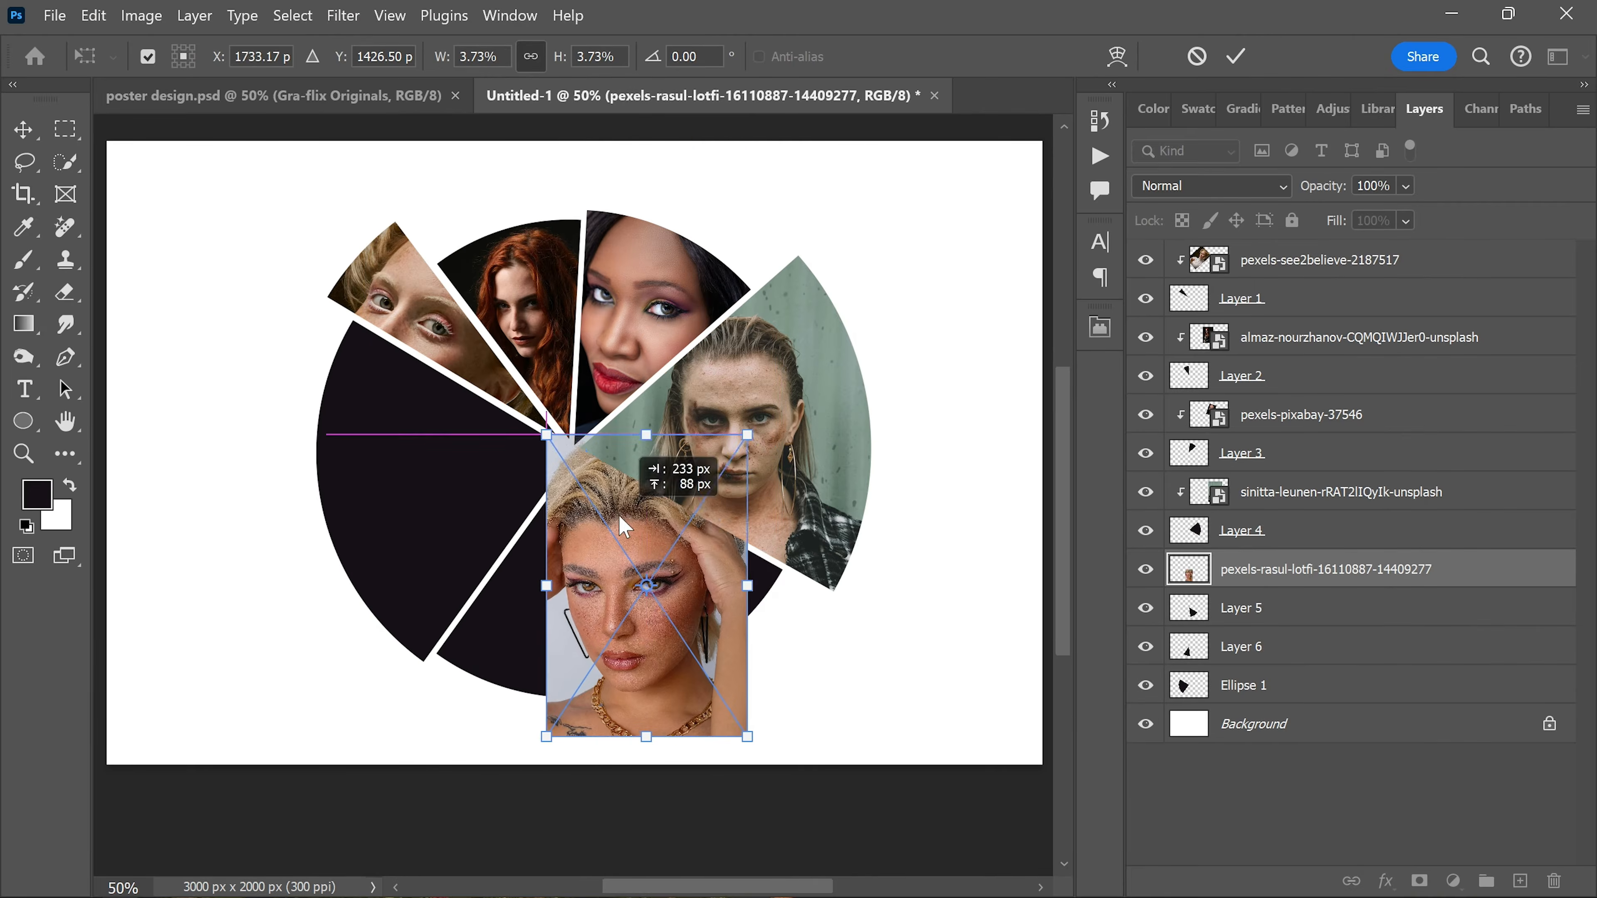
left_click_drag(623, 767, 645, 644)
key("Return")
Step: Place the head-on-hands portrait in the Layer 6 wedge and position the glassesshop portrait at 4.35% in the Ellipse 1 segment
left_click(55, 15)
left_click(107, 524)
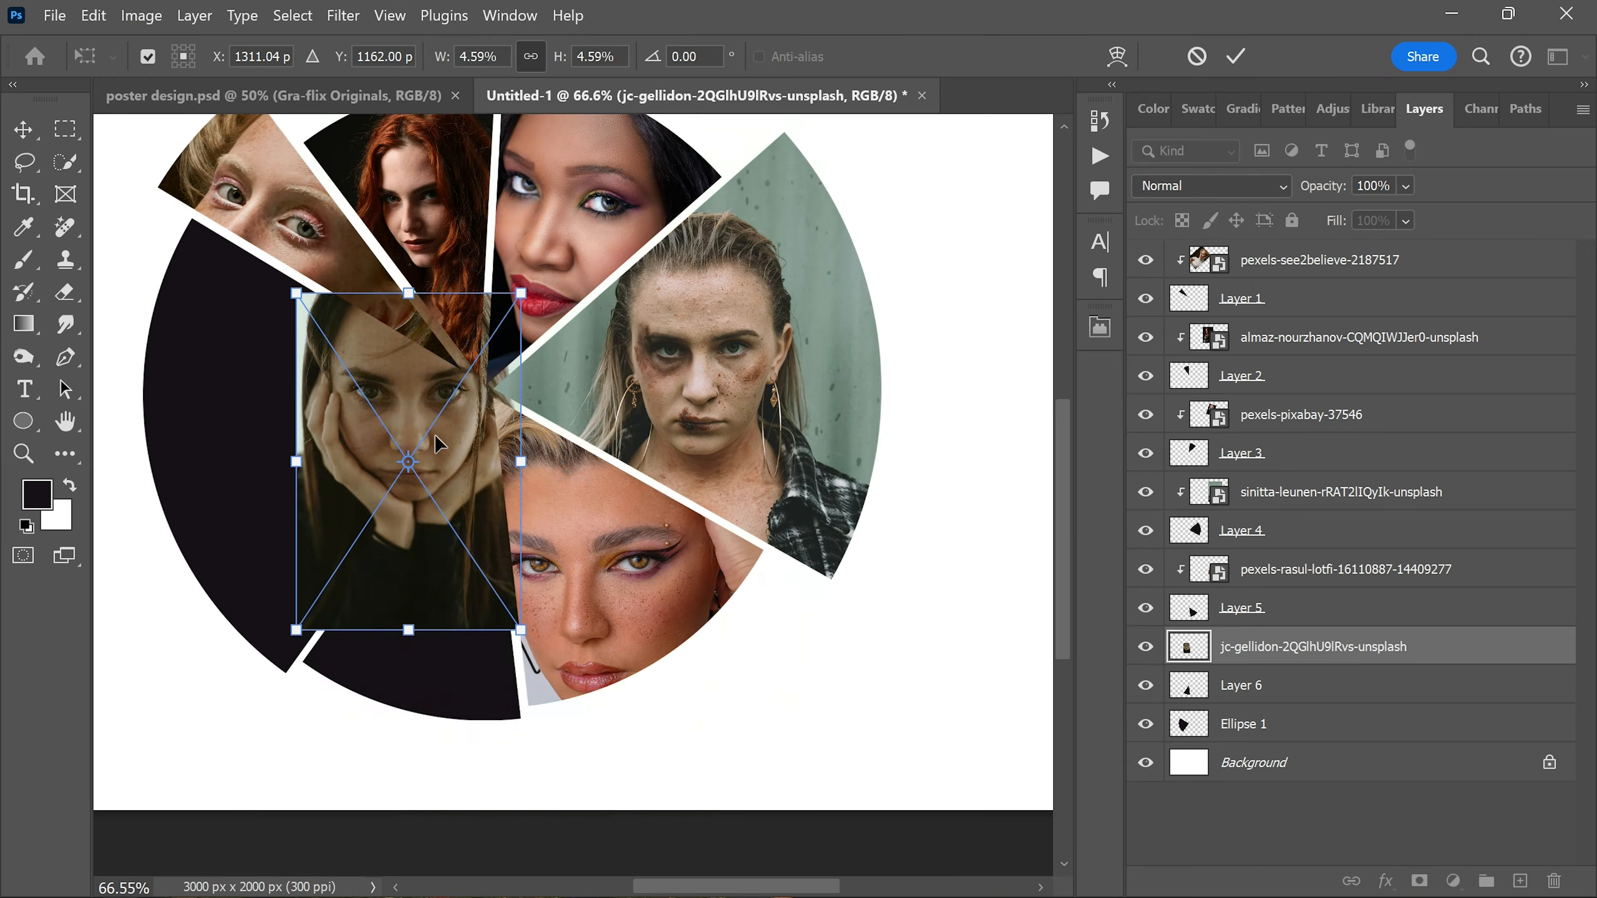
left_click_drag(402, 453, 473, 502)
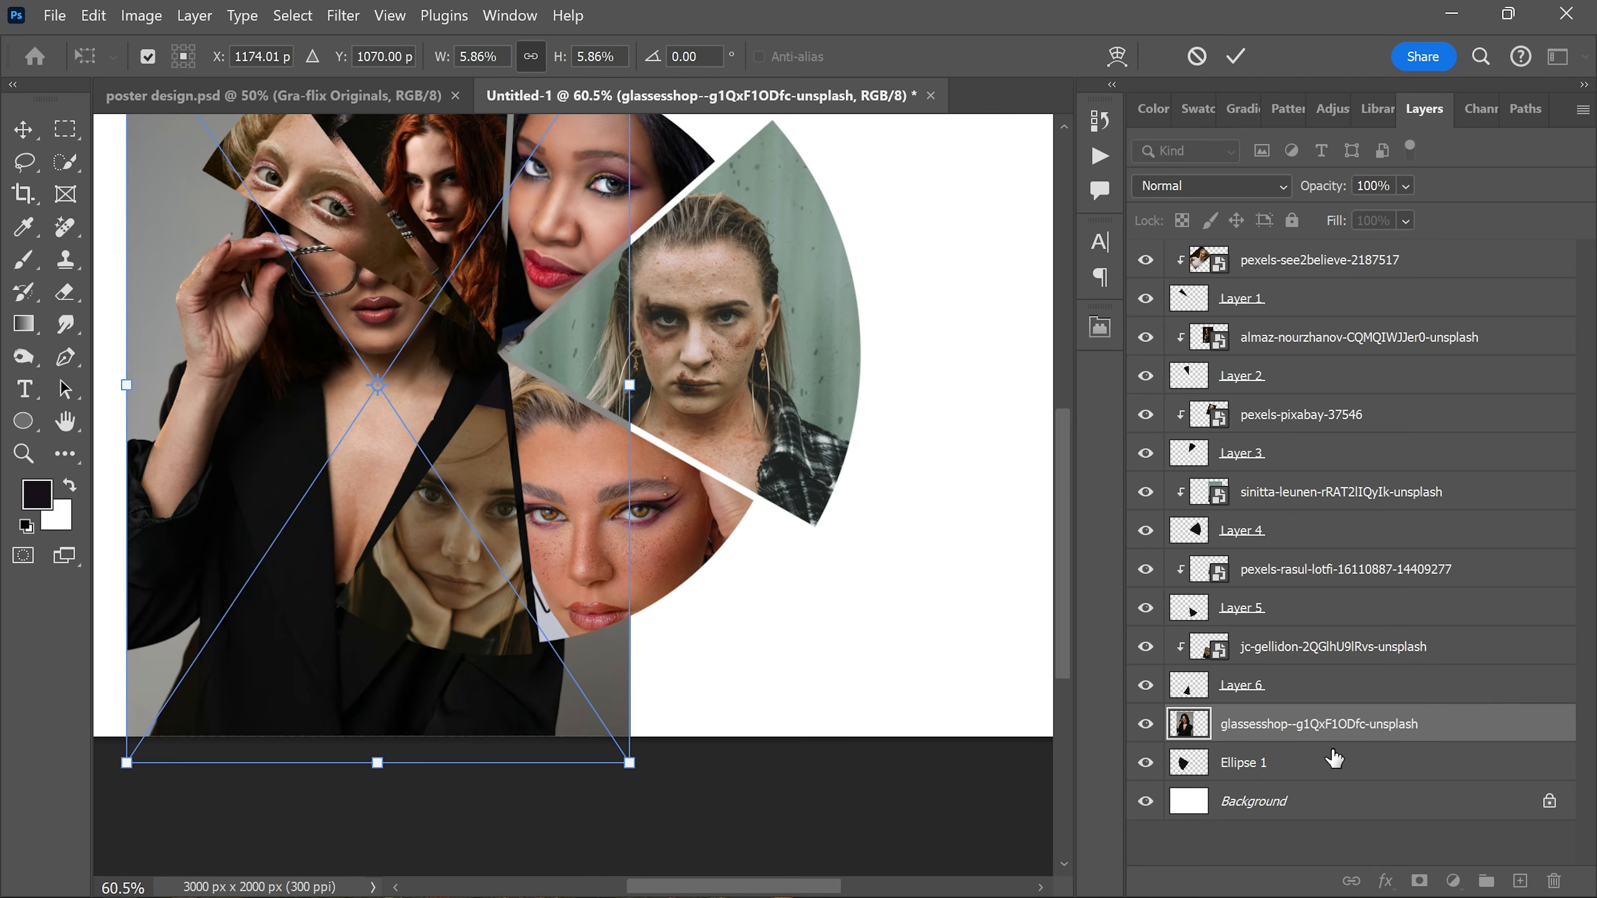
left_click_drag(374, 759, 478, 457)
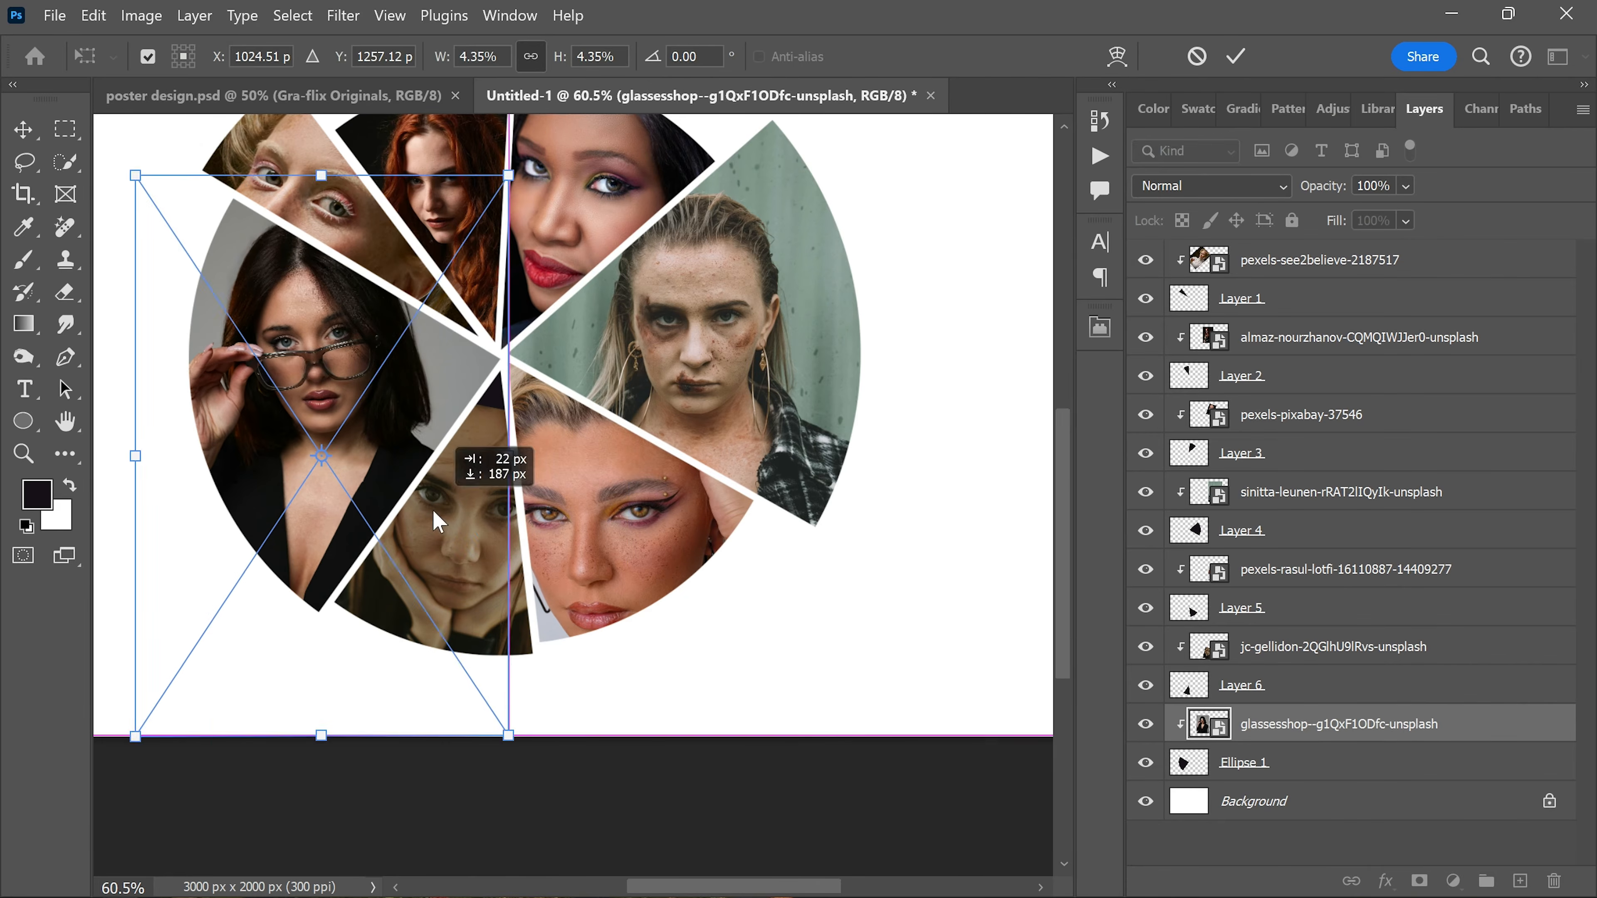
key("Return")
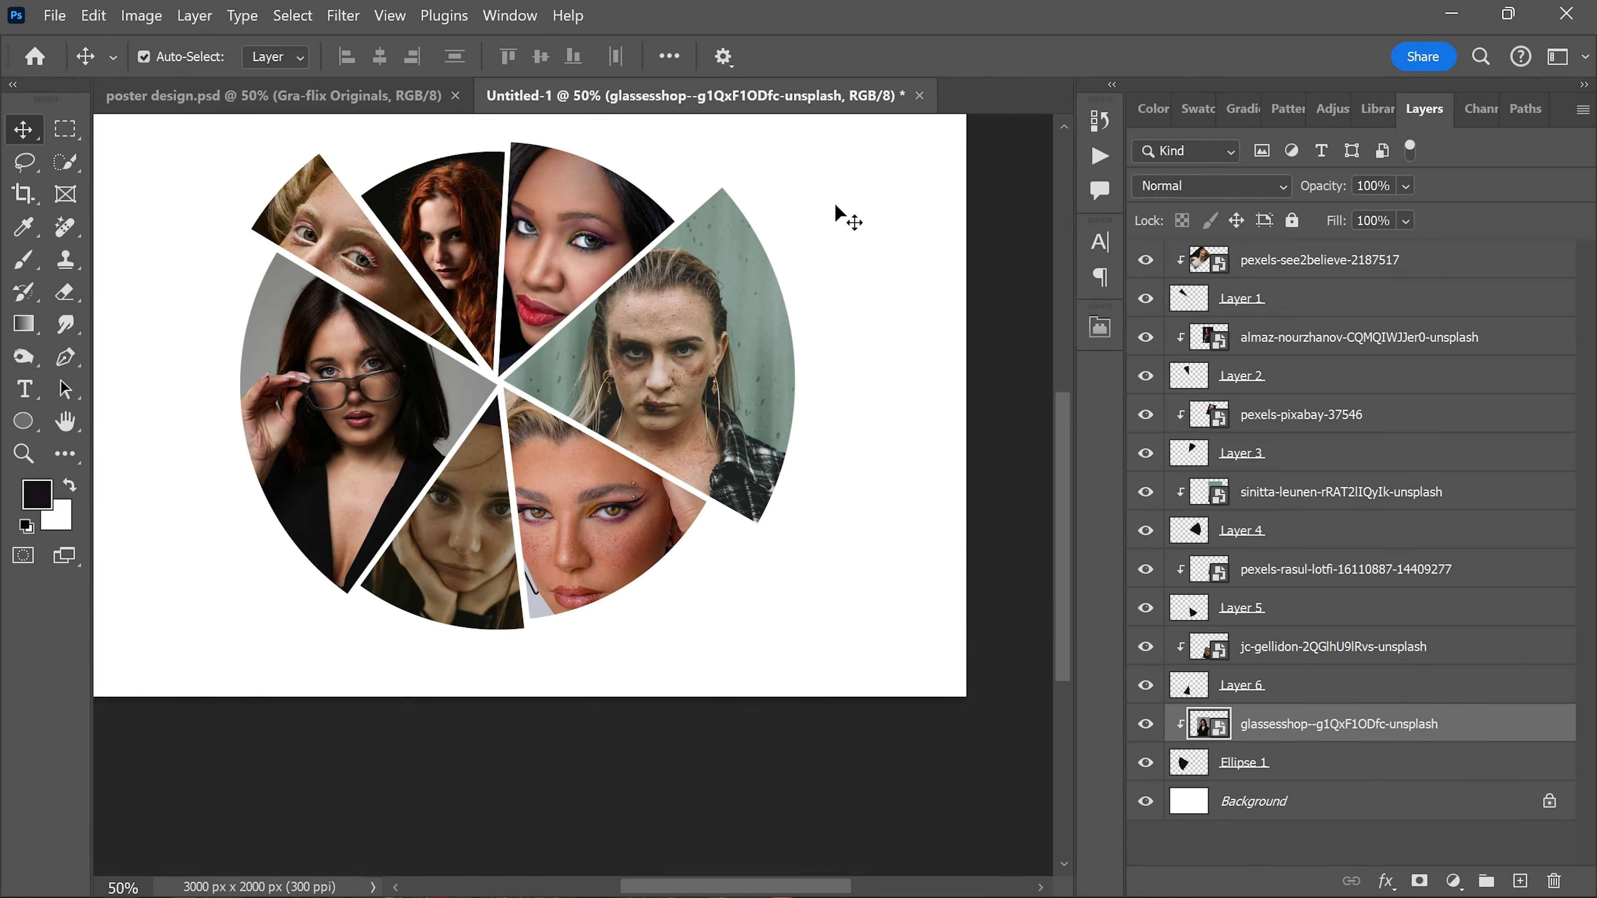
Step: Add a Black & White adjustment layer above the red-haired portrait and clip it to the Layer 2 wedge
scroll(821, 219, "up", 1)
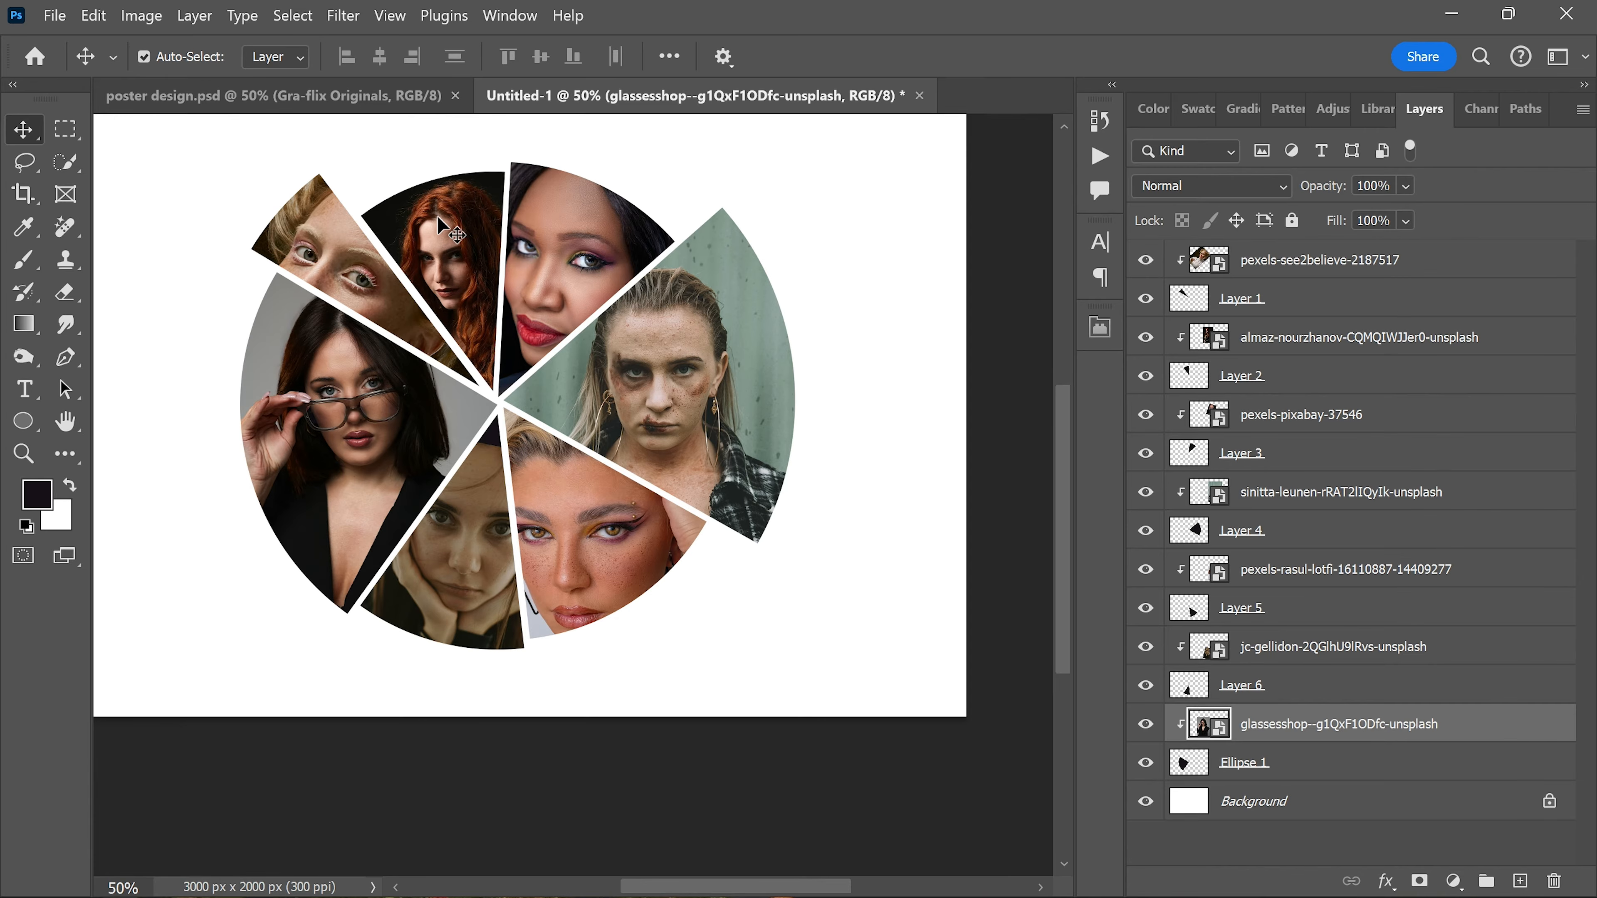
left_click(467, 250)
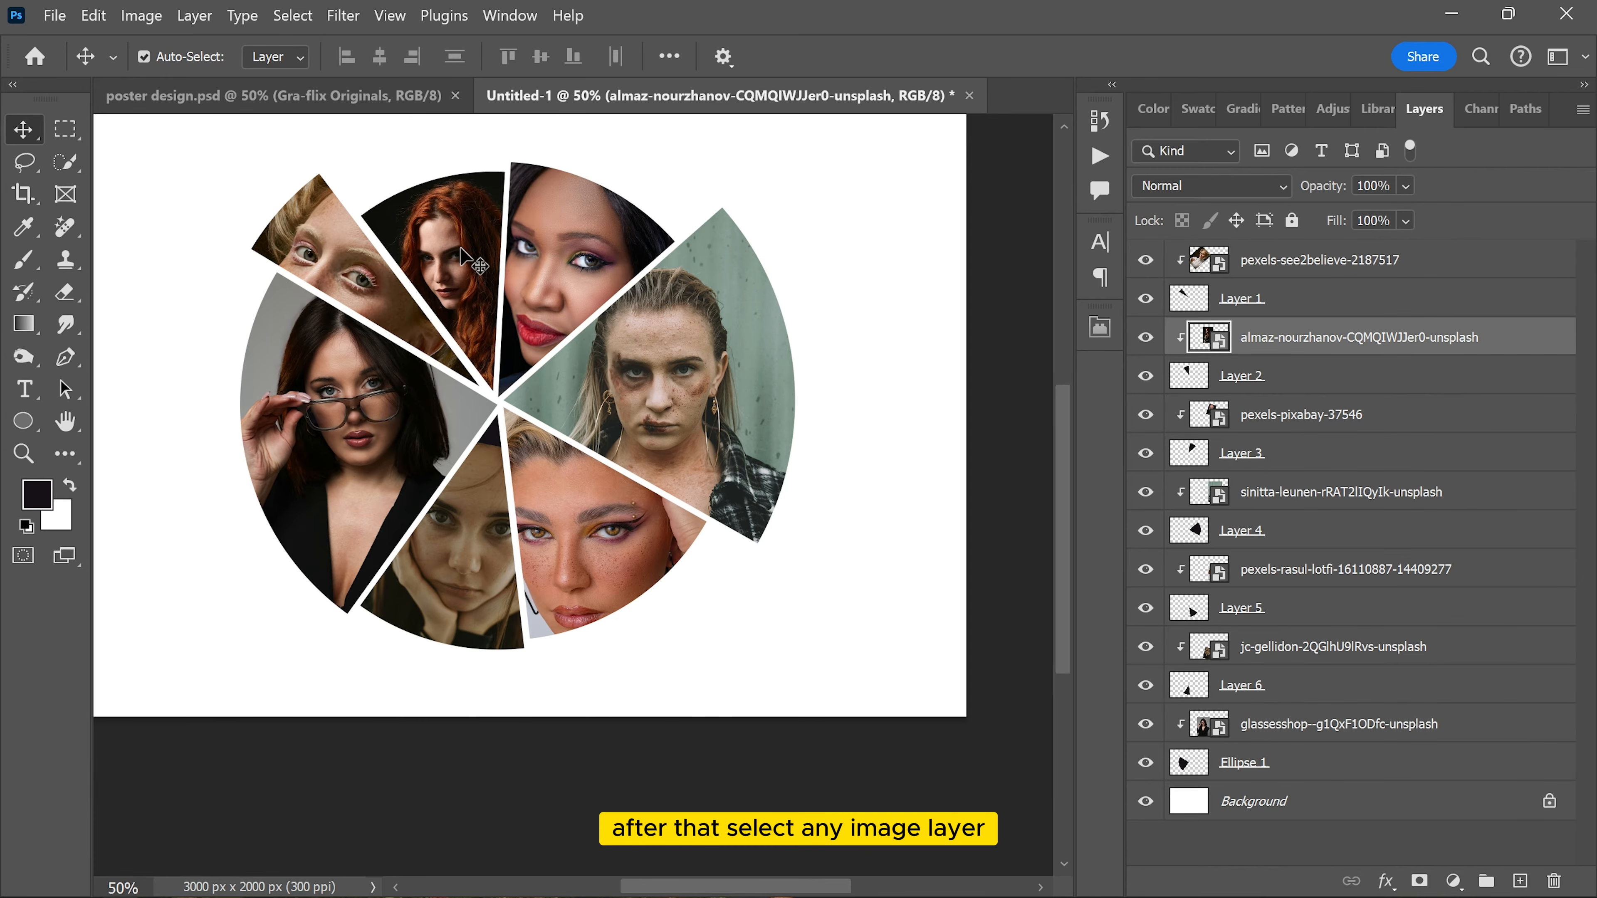
left_click(1453, 881)
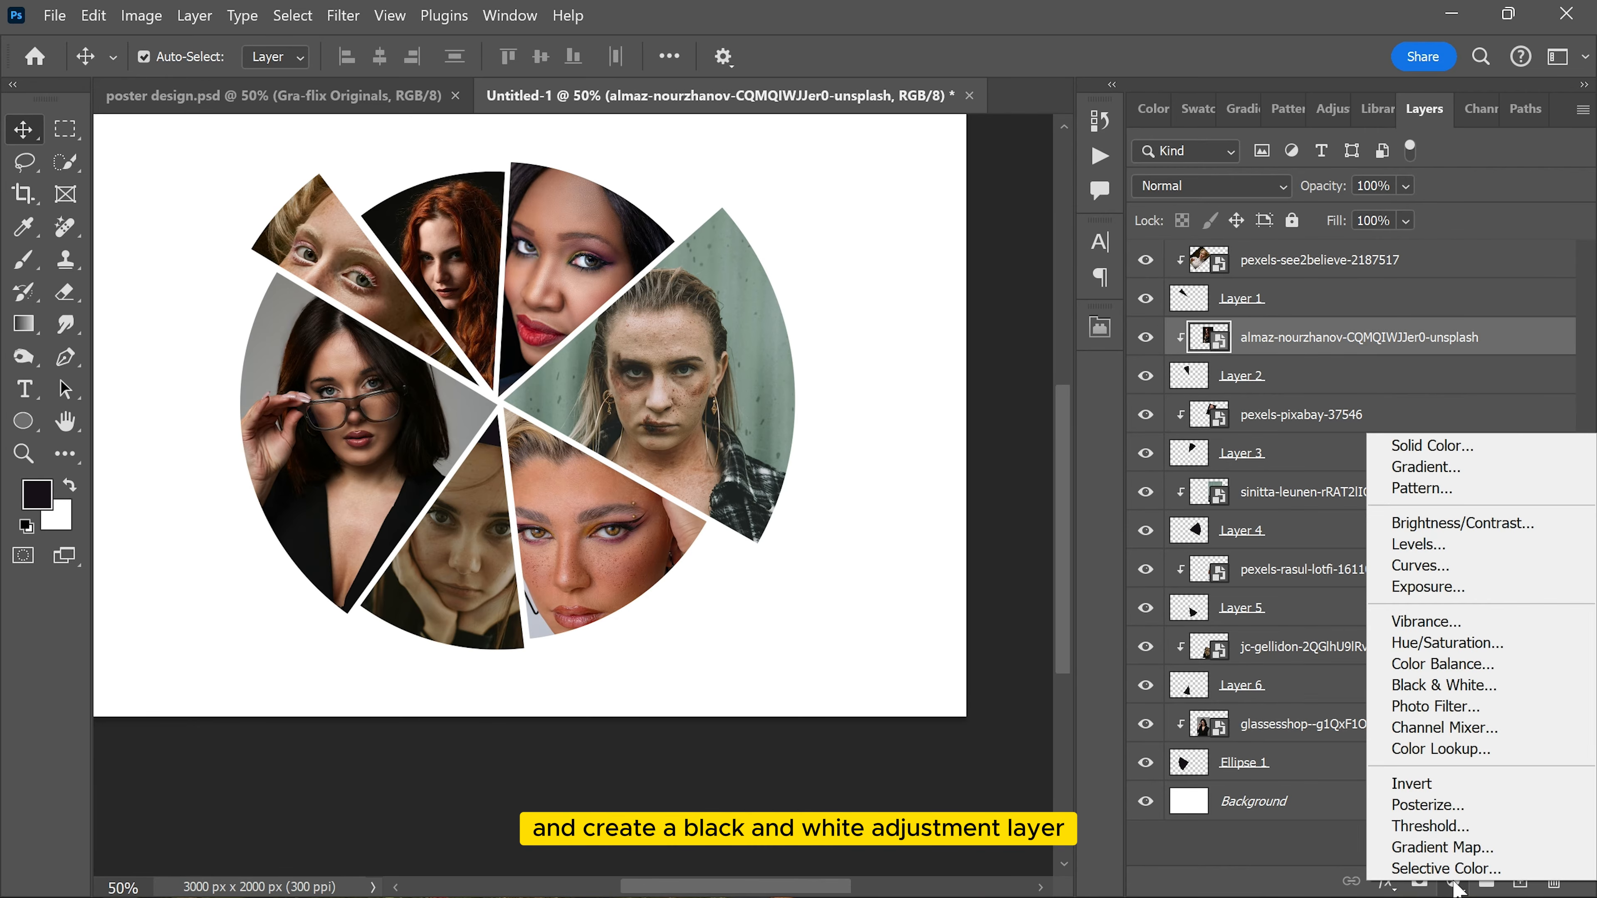
left_click(1445, 686)
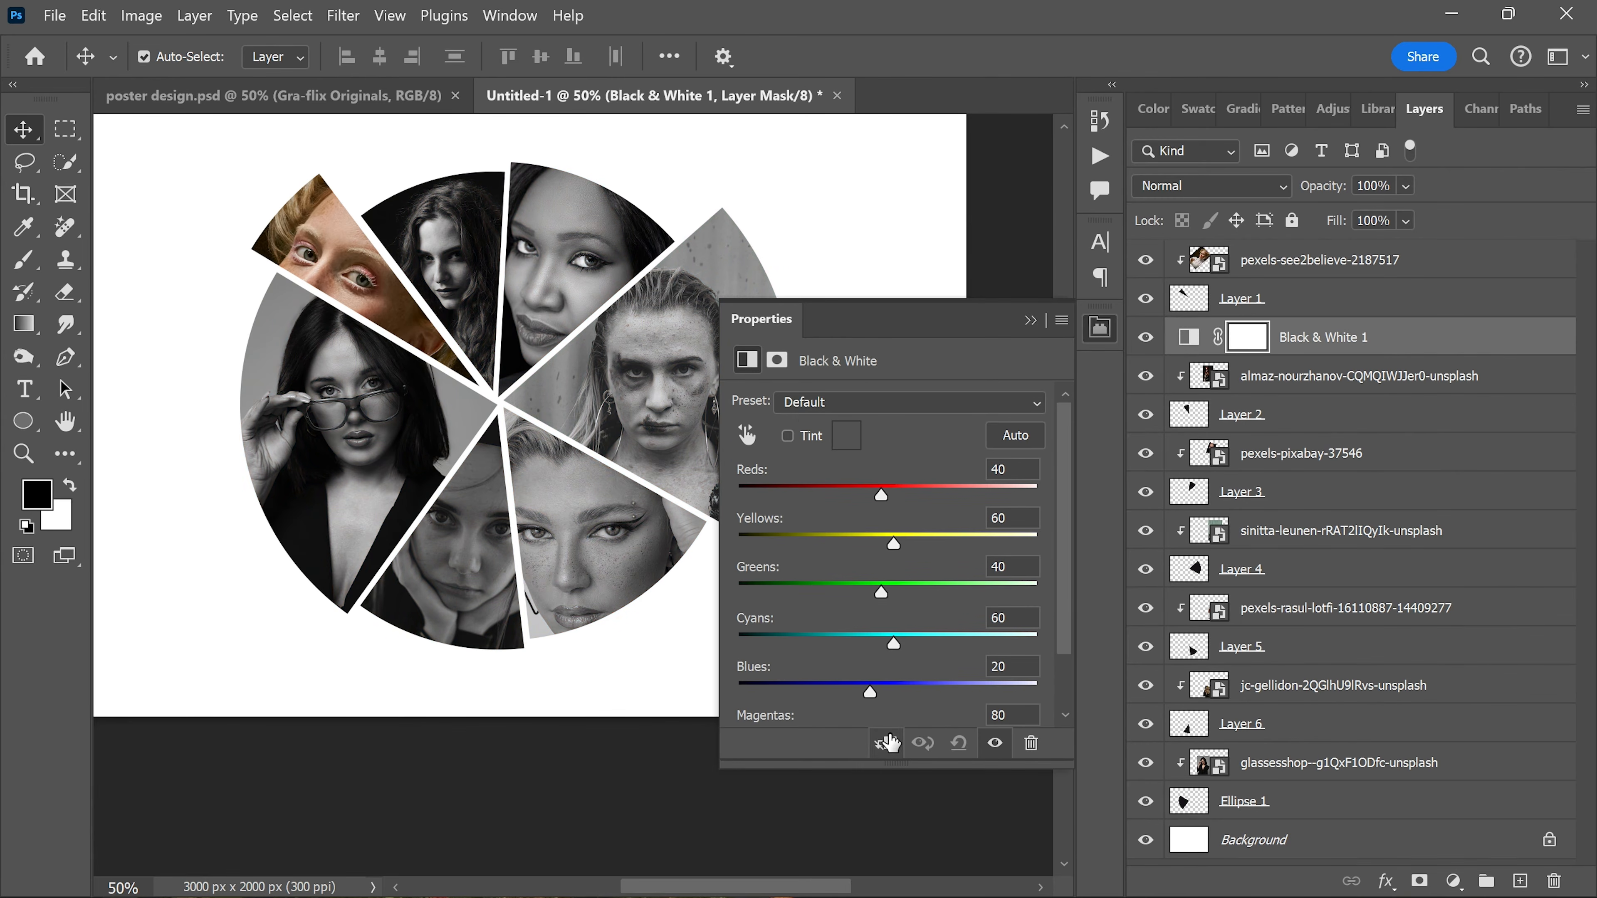
left_click(888, 744)
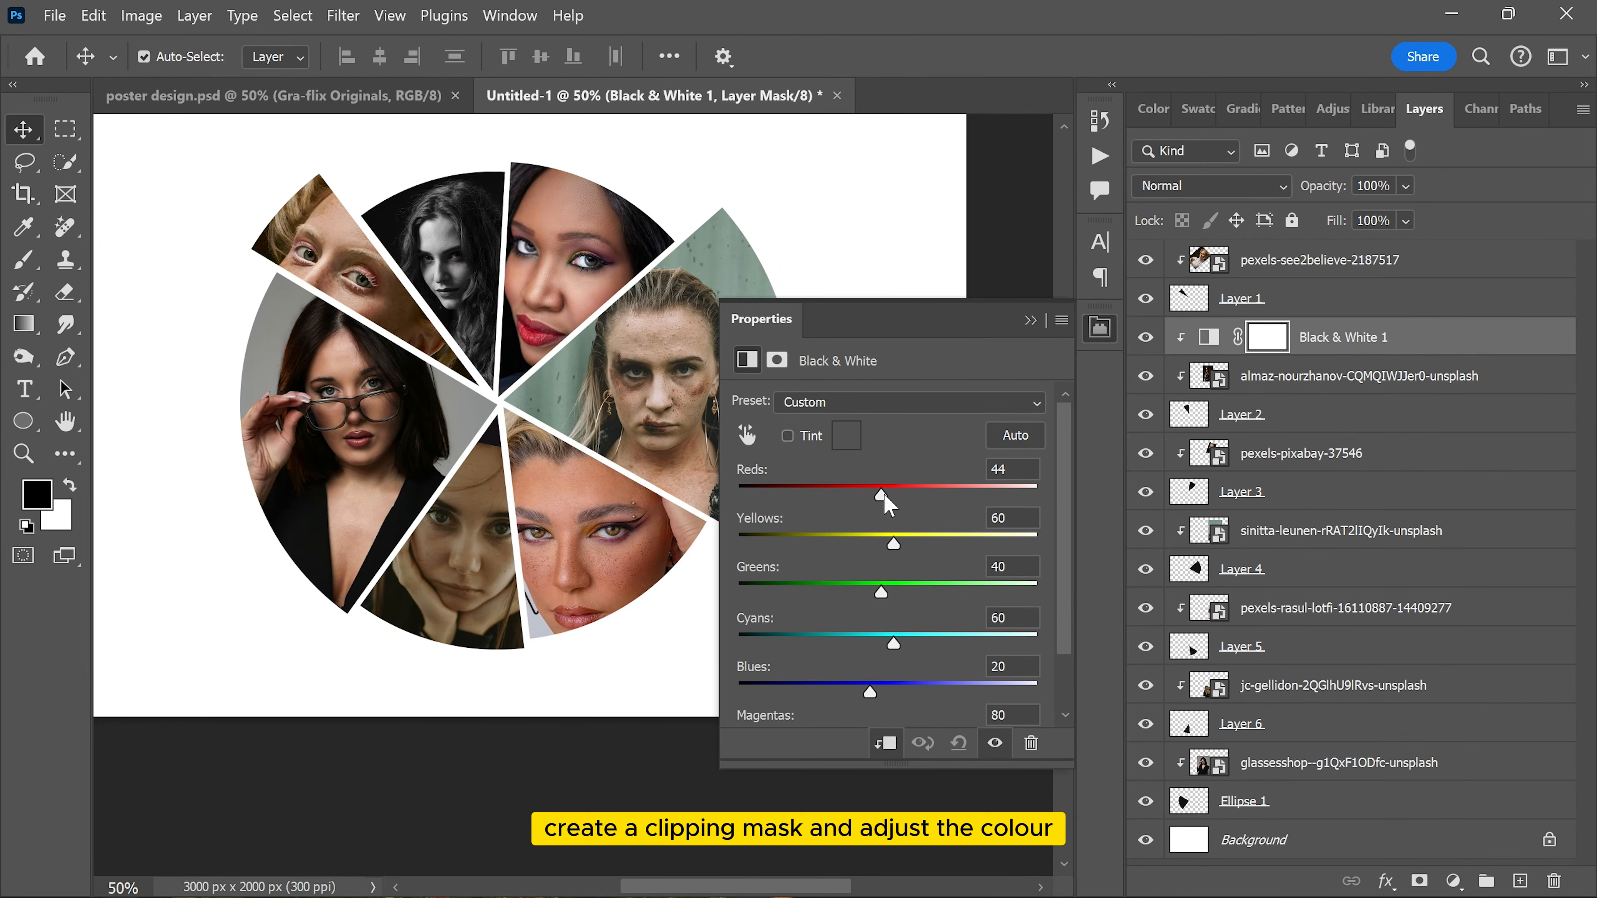
Step: Set the Black & White adjustment's Reds to 67 and fine-tune its Yellows
left_click_drag(871, 496, 898, 497)
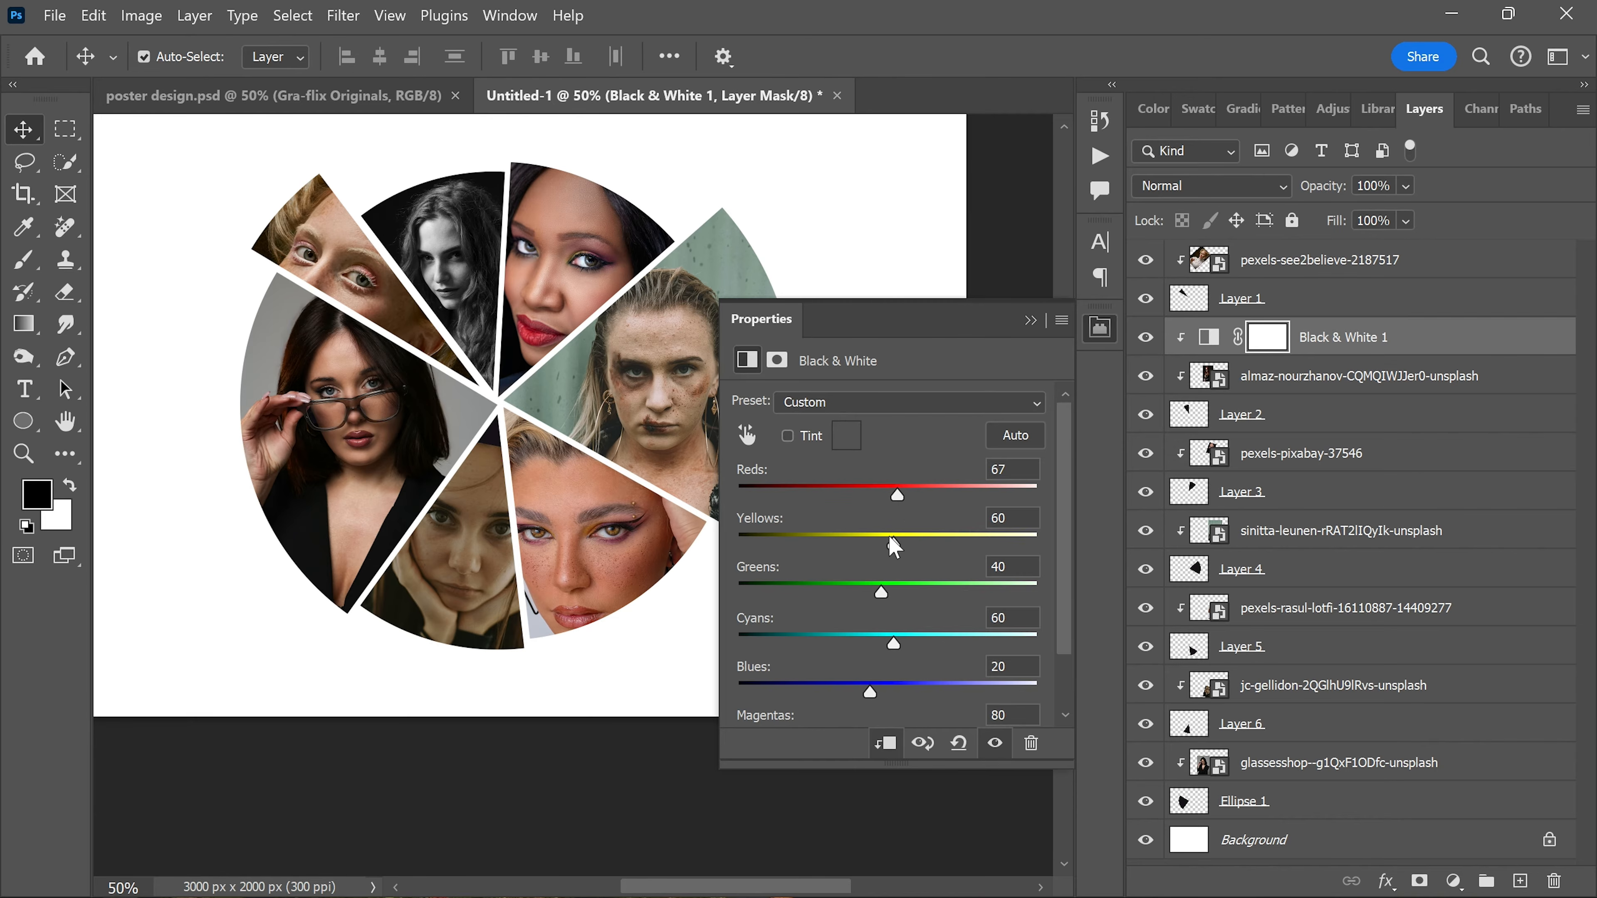
left_click_drag(927, 554, 905, 554)
left_click(1099, 327)
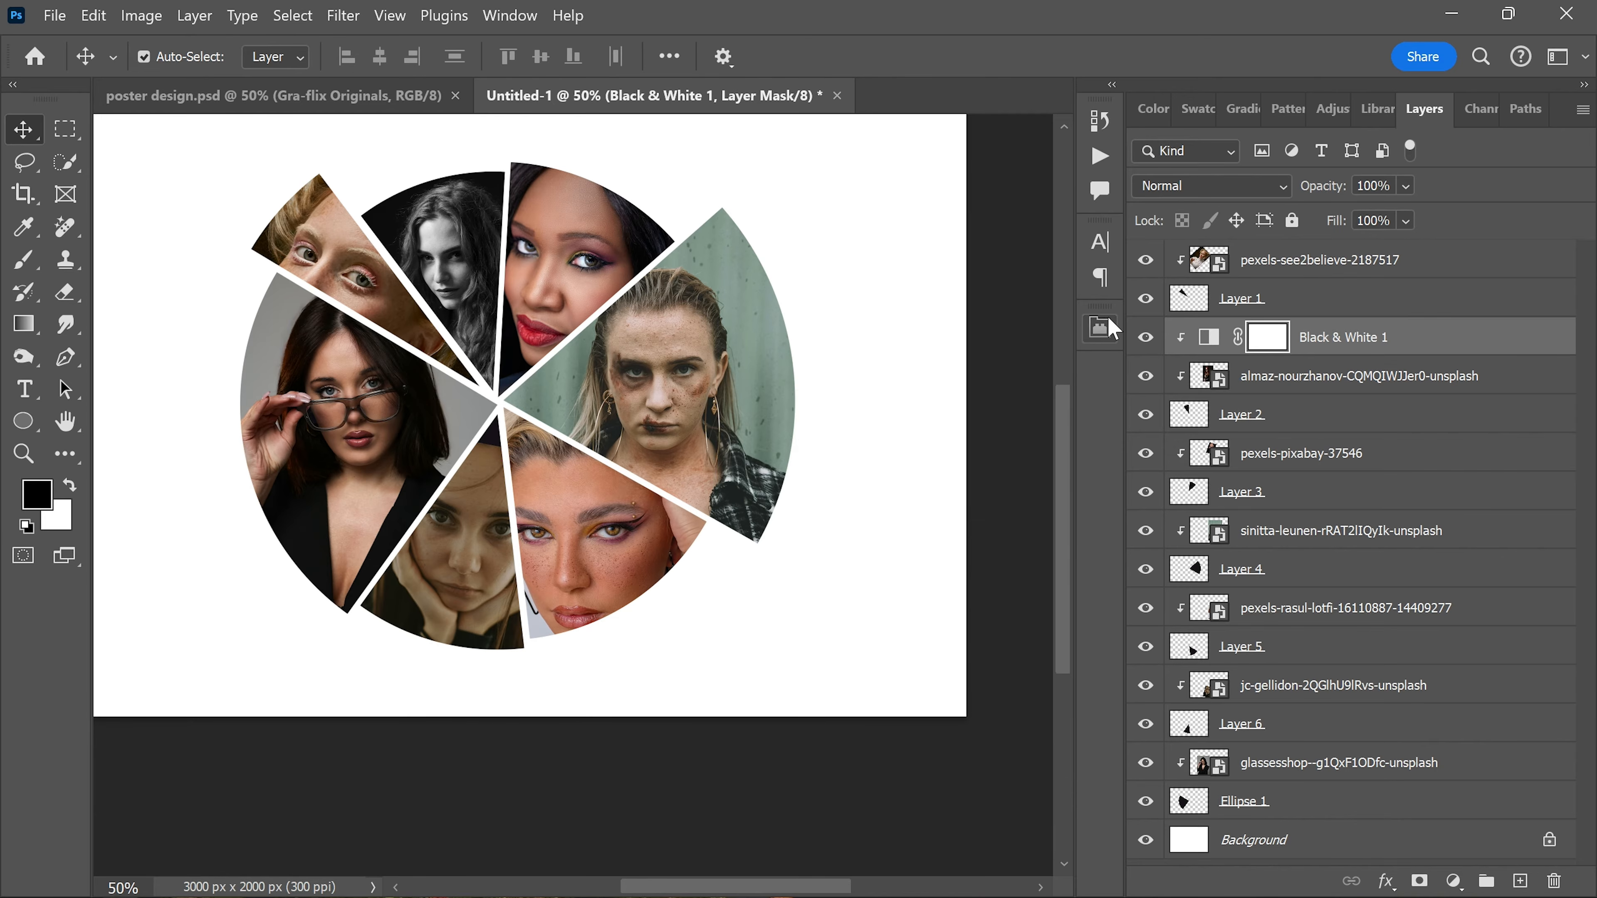
Step: Copy the Black & White 1 adjustment, paste it above pexels-pixabay-37546 and clip it to the Layer 3 wedge
left_click(1407, 340)
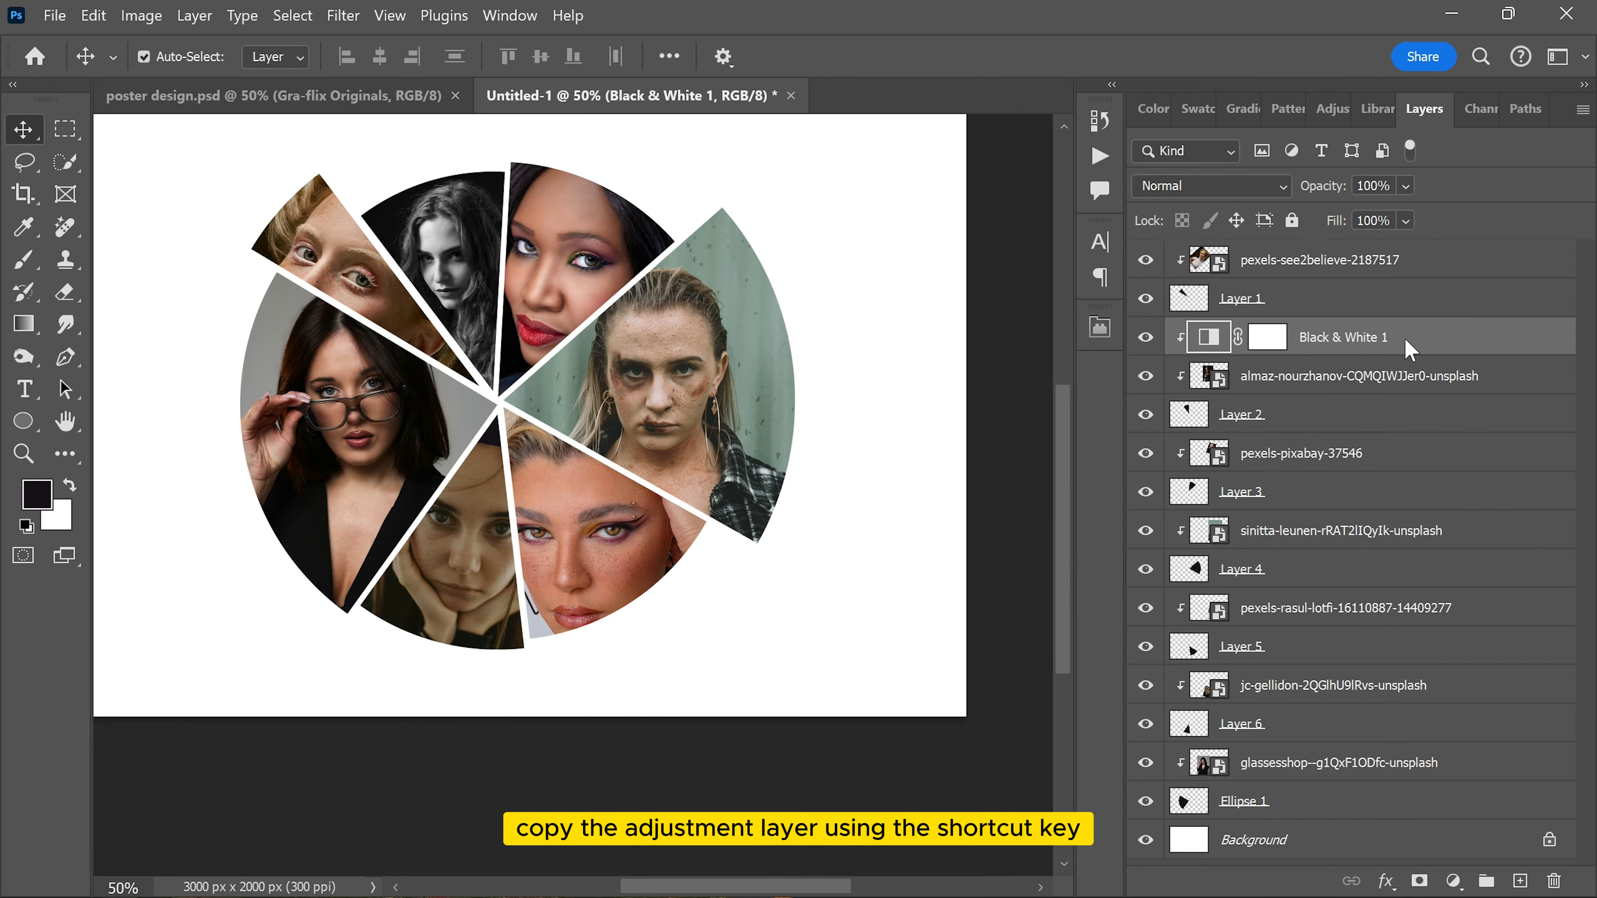
key("ctrl+c")
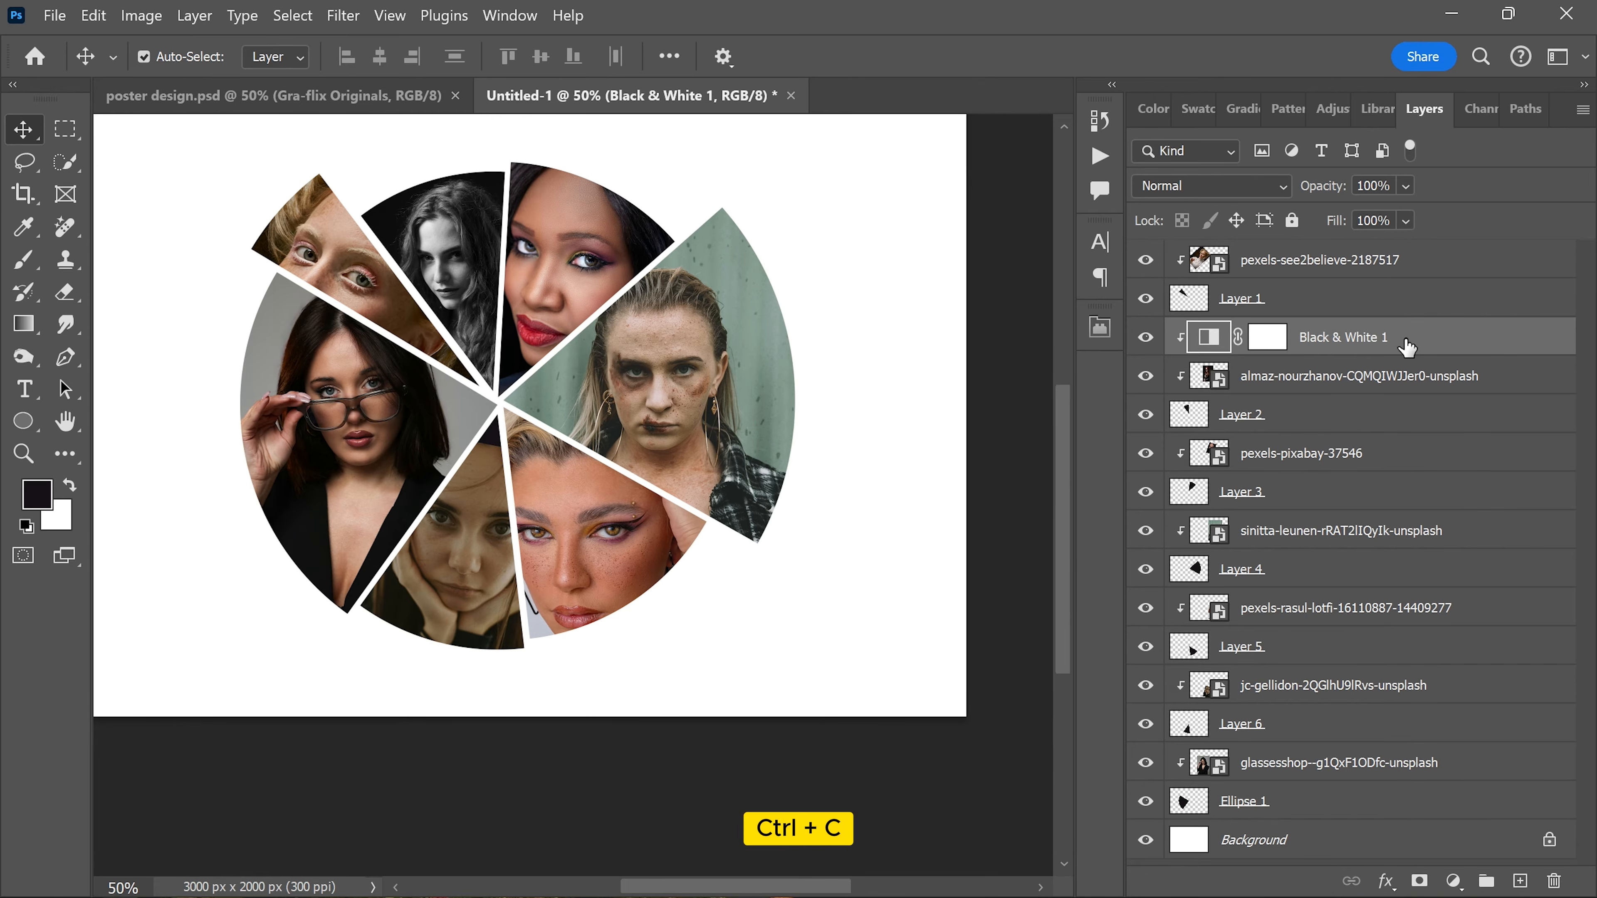
left_click(701, 291)
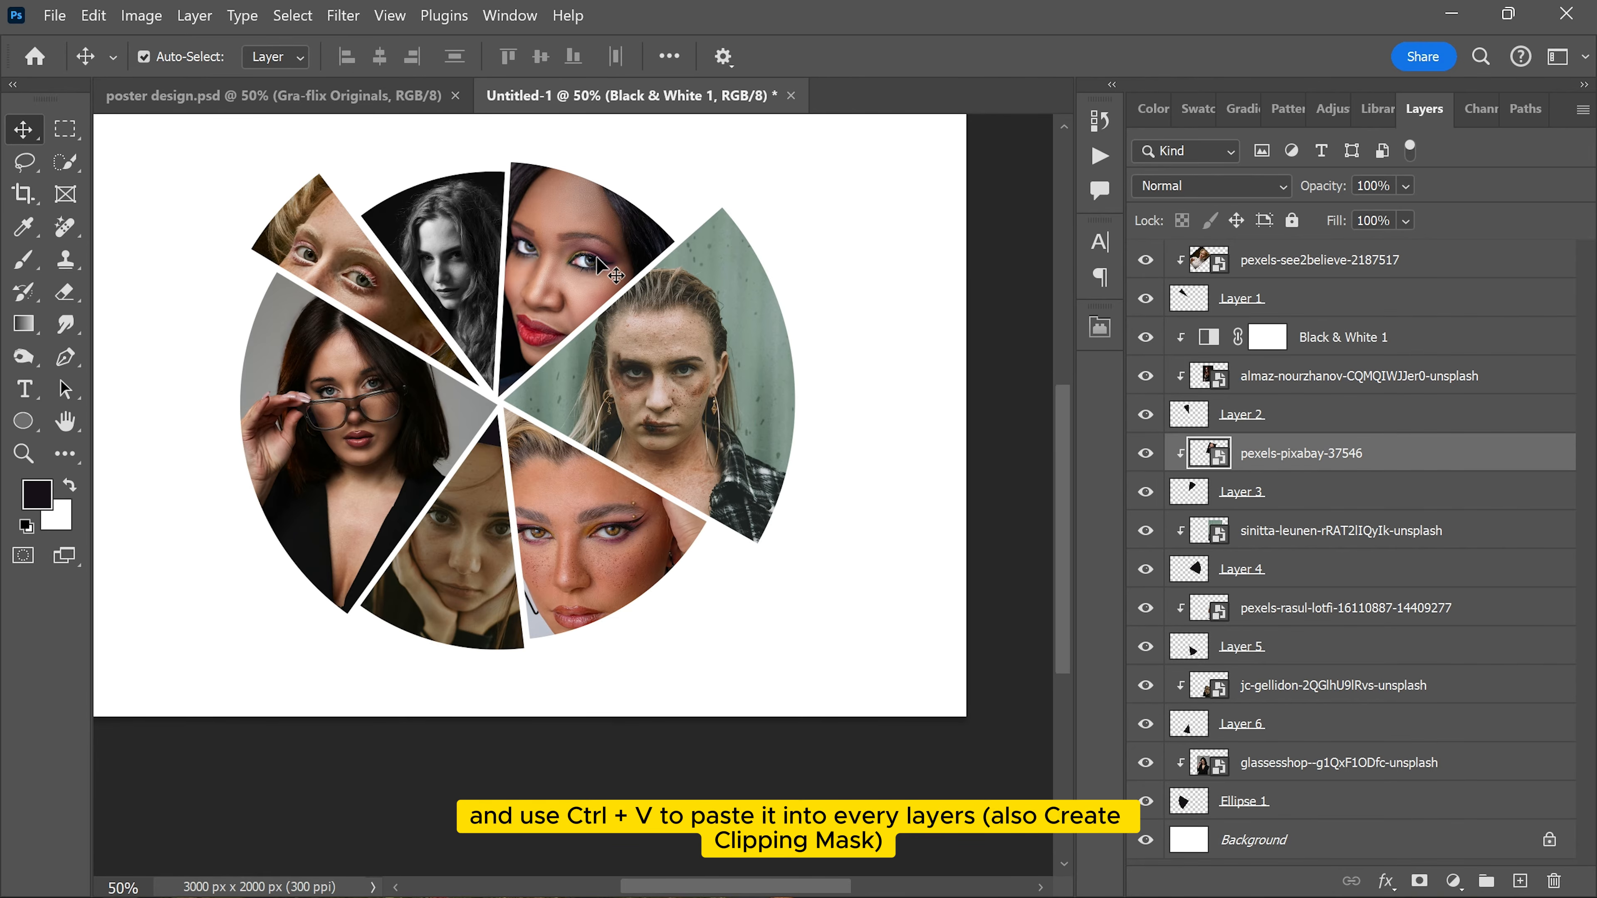
key("ctrl+v")
left_click(1300, 461, "alt")
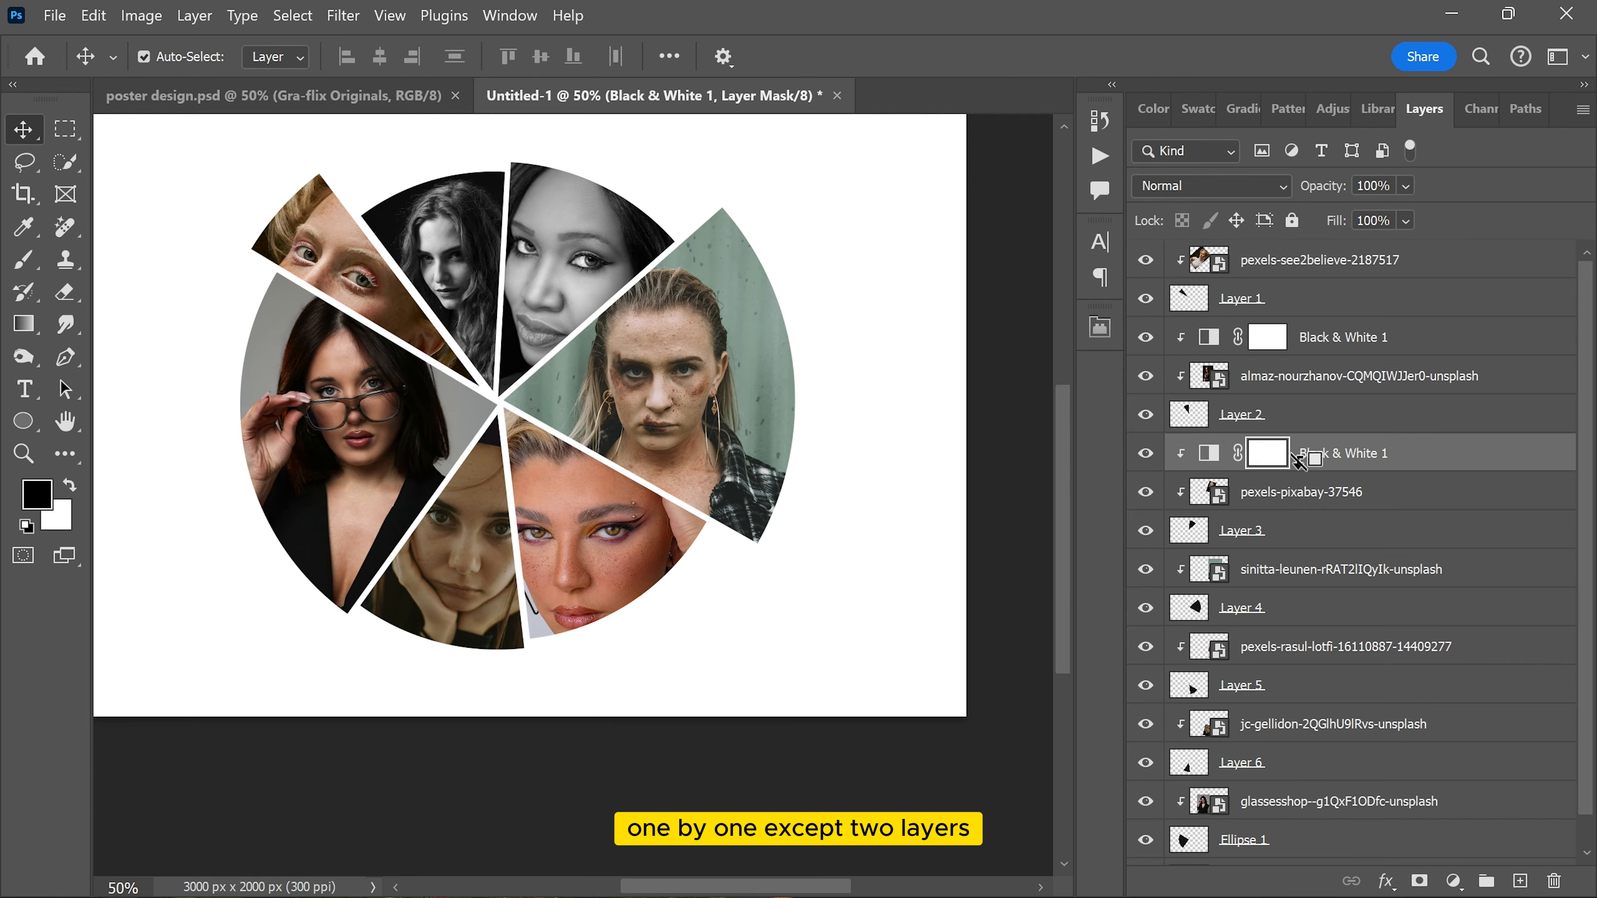
Step: Paste clipped copies of the Black & White adjustment above the portraits in the Layer 5 and Layer 6 wedges
left_click(583, 493)
key("ctrl+v")
left_click(1288, 664, "alt")
left_click(470, 557)
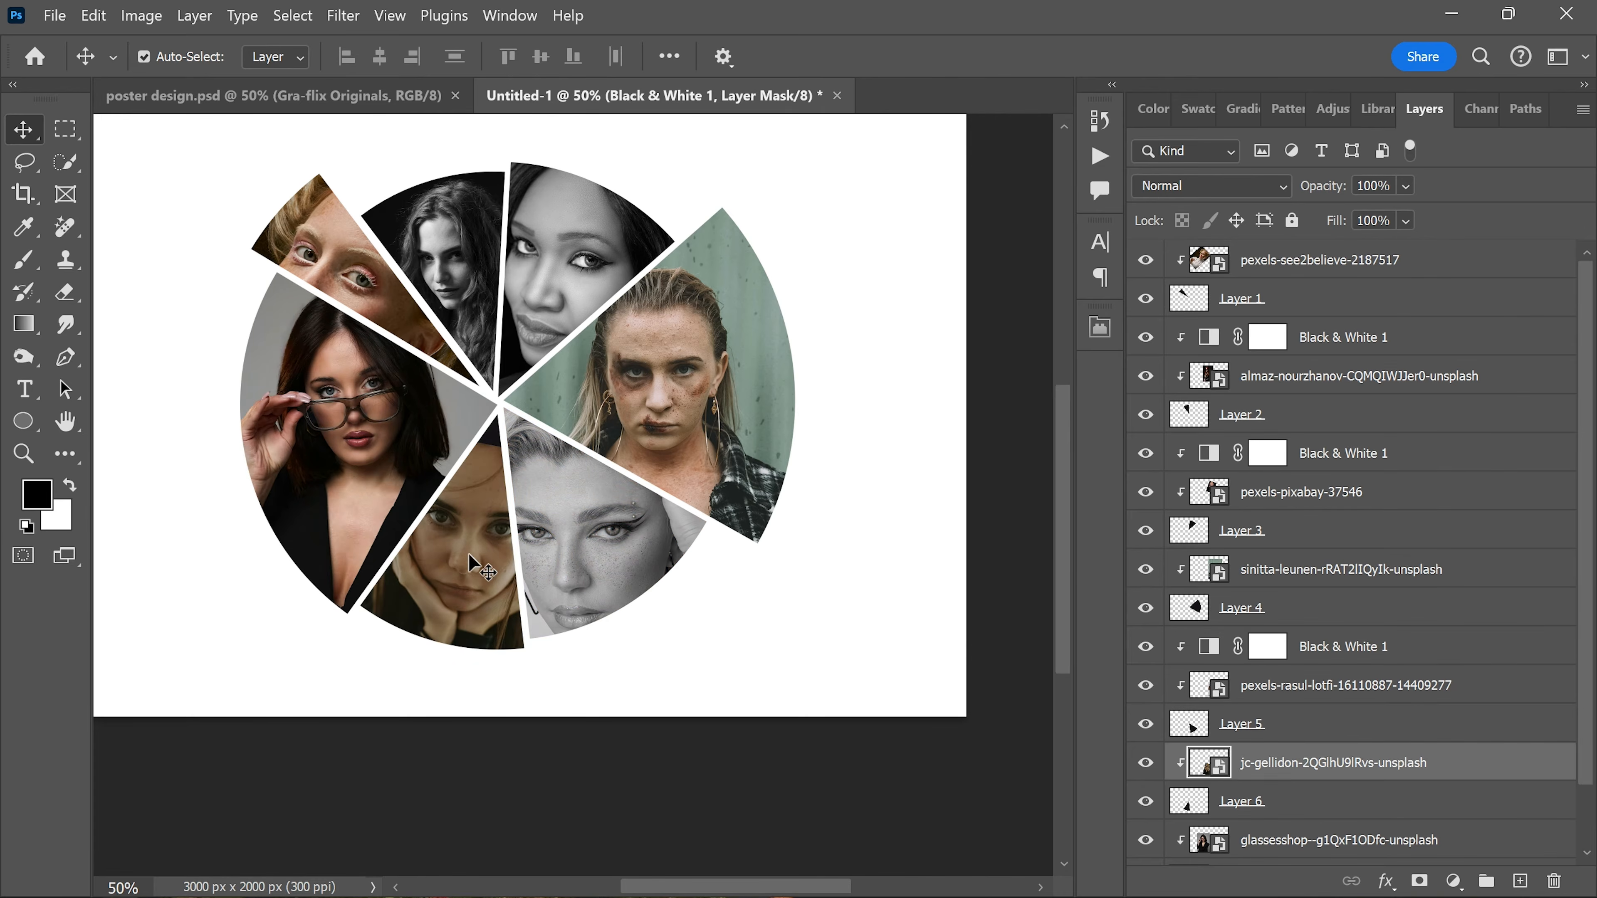
key("ctrl+v")
scroll(1321, 709, "down", 1)
left_click(1320, 705, "alt")
Step: Paste the Black & White adjustment above the glassesshop portrait and clip it to the Ellipse 1 segment
left_click(367, 470)
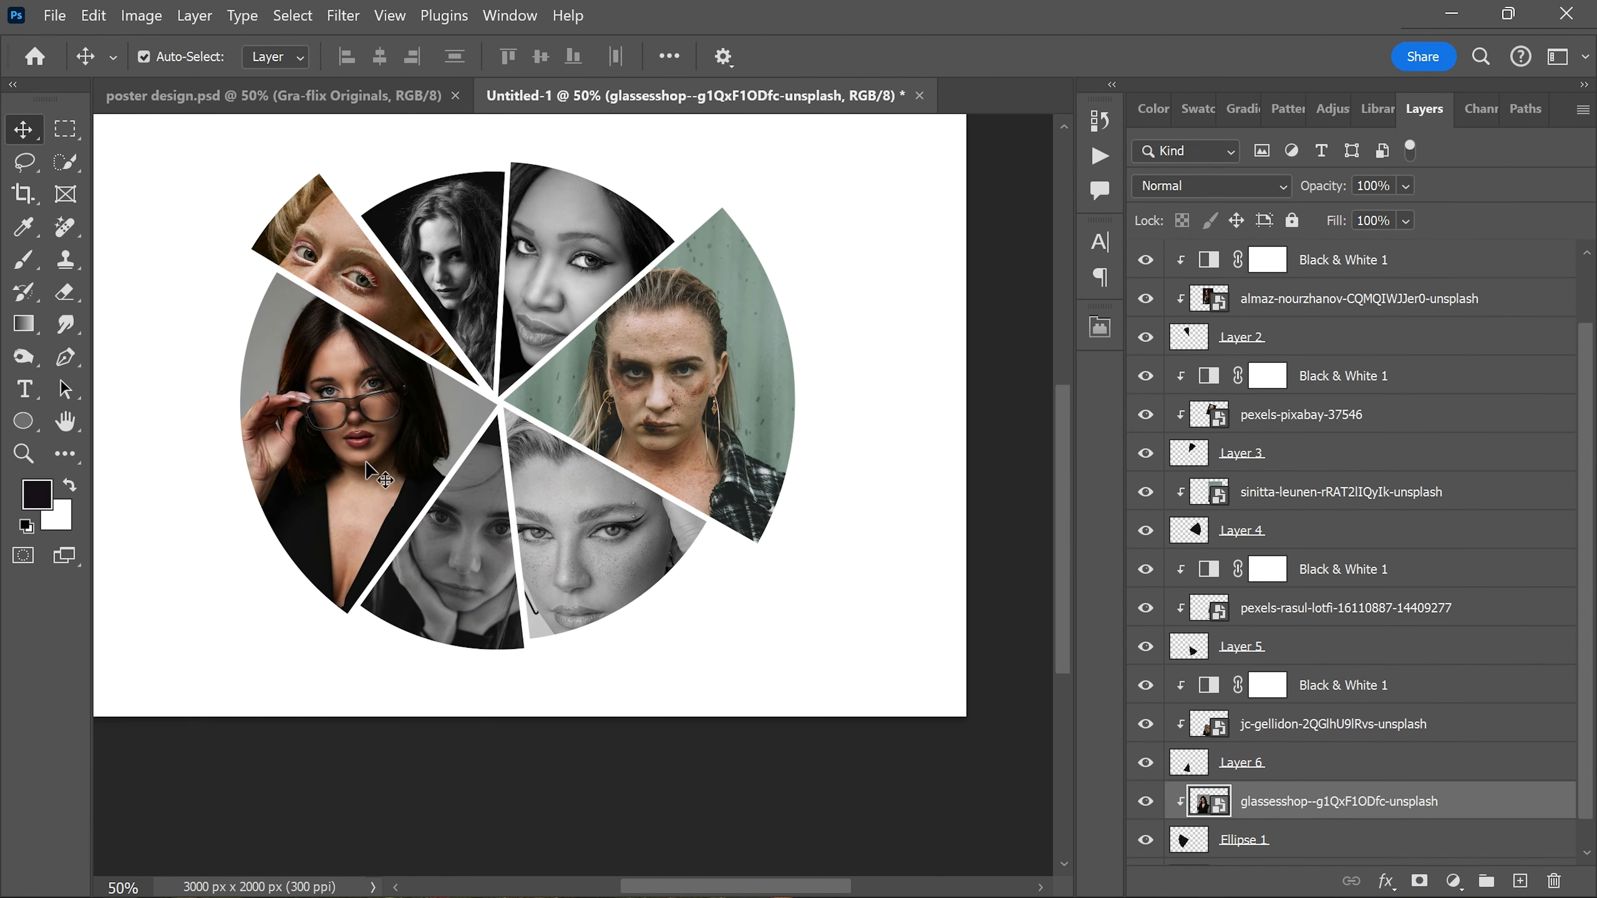
scroll(1308, 646, "down", 1)
left_click(1270, 780, "alt")
left_click(1258, 773, "alt")
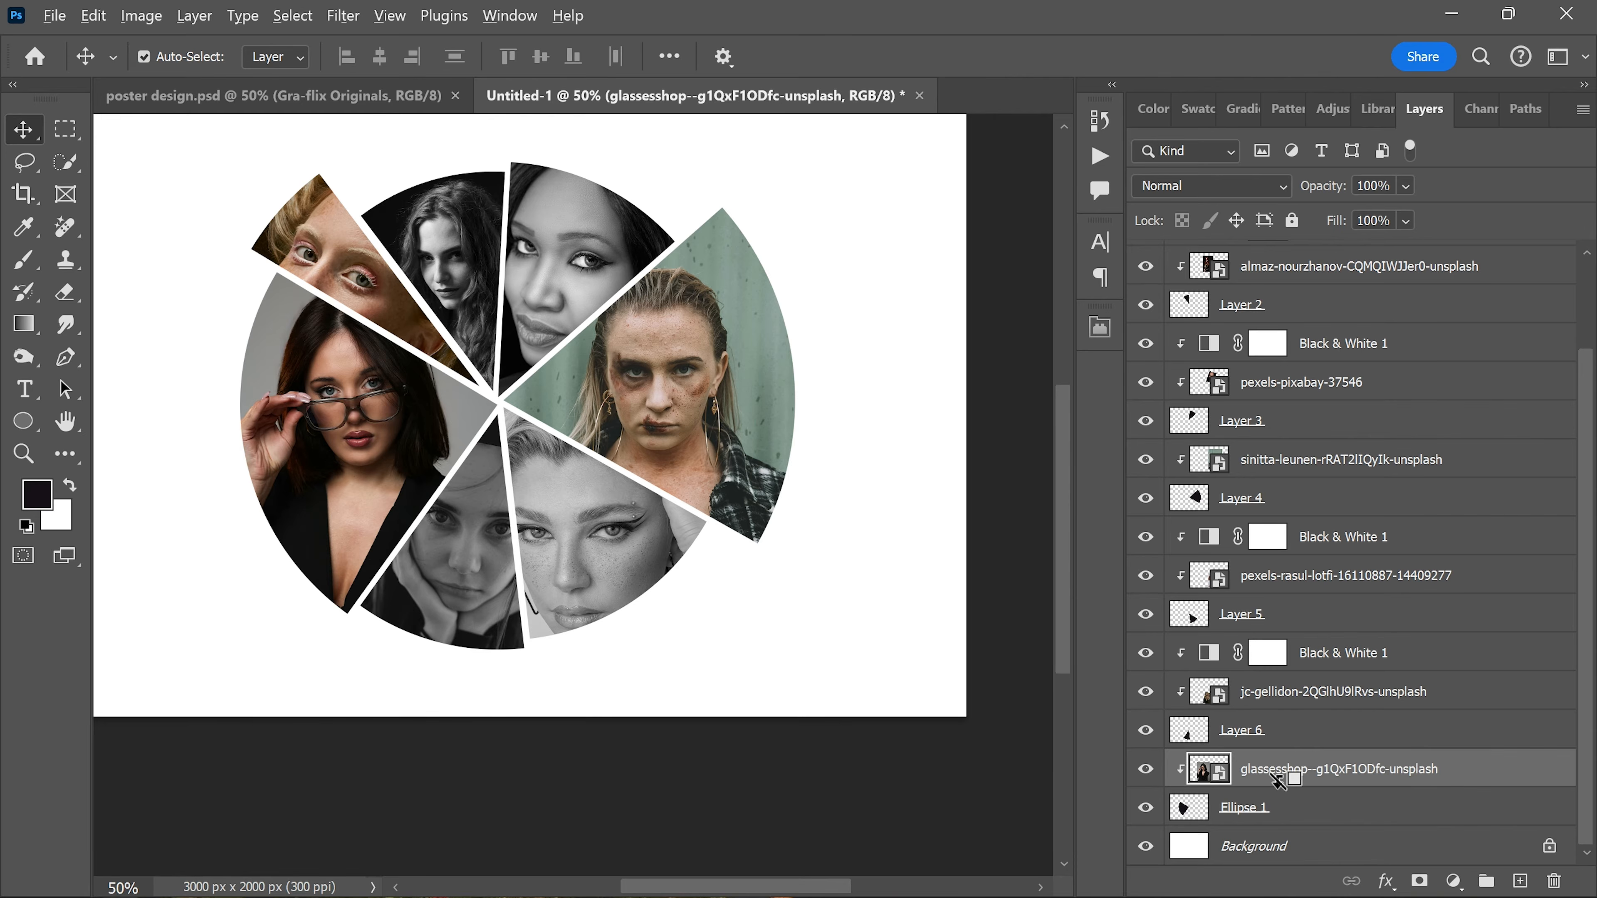
key("ctrl+v")
left_click(1290, 781, "alt")
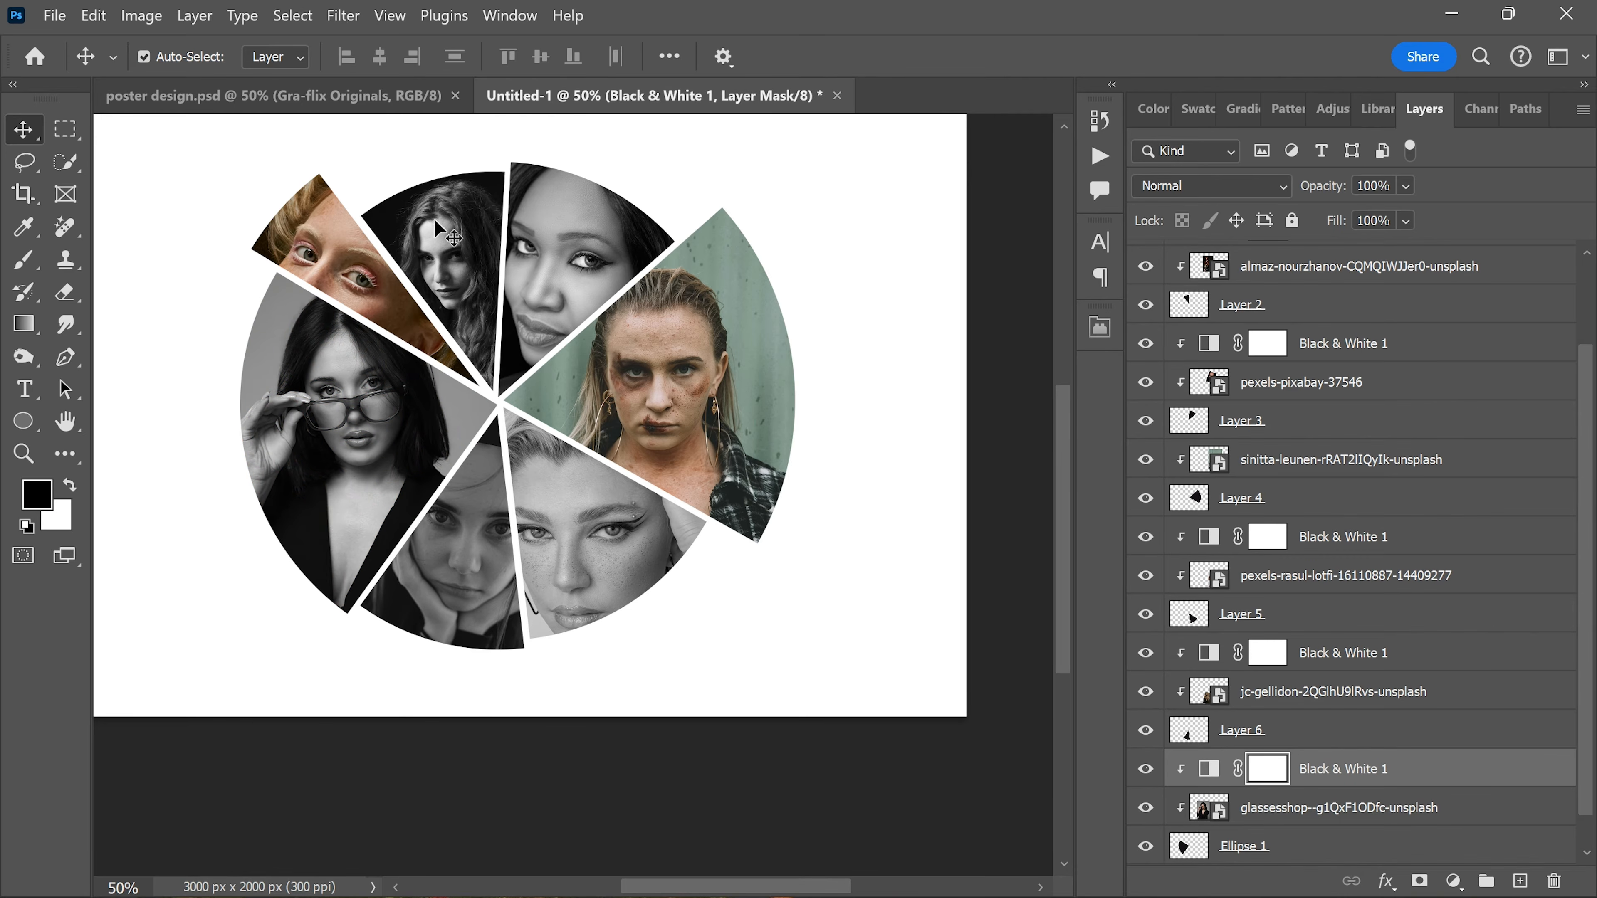
Step: Add a bright red Solid Color fill layer above the pexels-see2believe-2187517 portrait
left_click(311, 254)
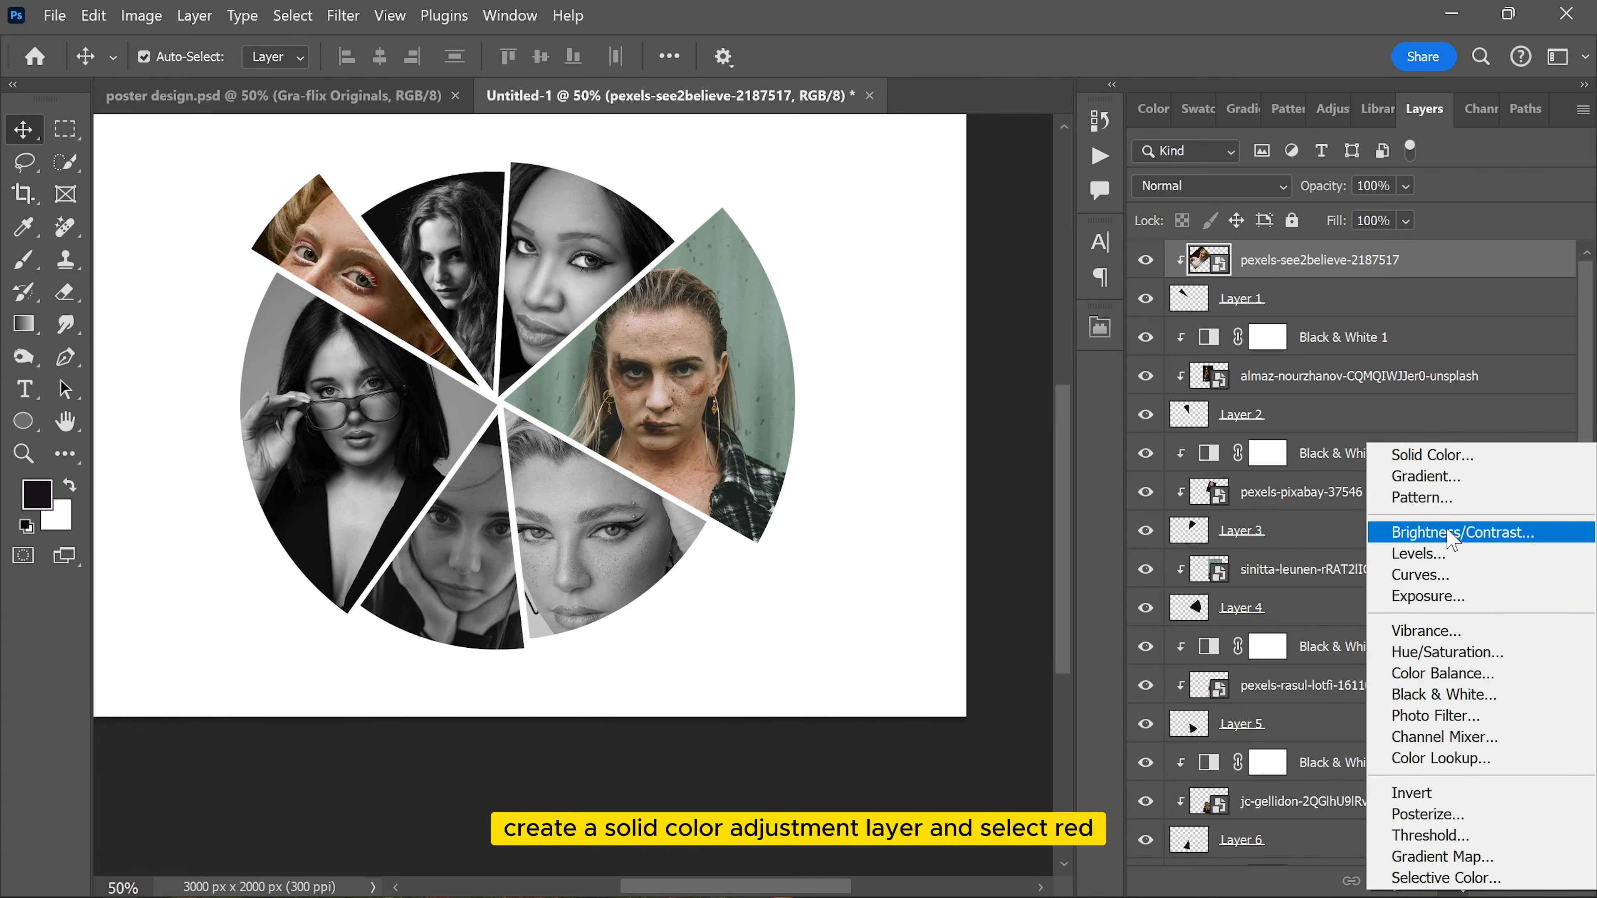
left_click(1436, 455)
left_click_drag(1288, 365, 1292, 292)
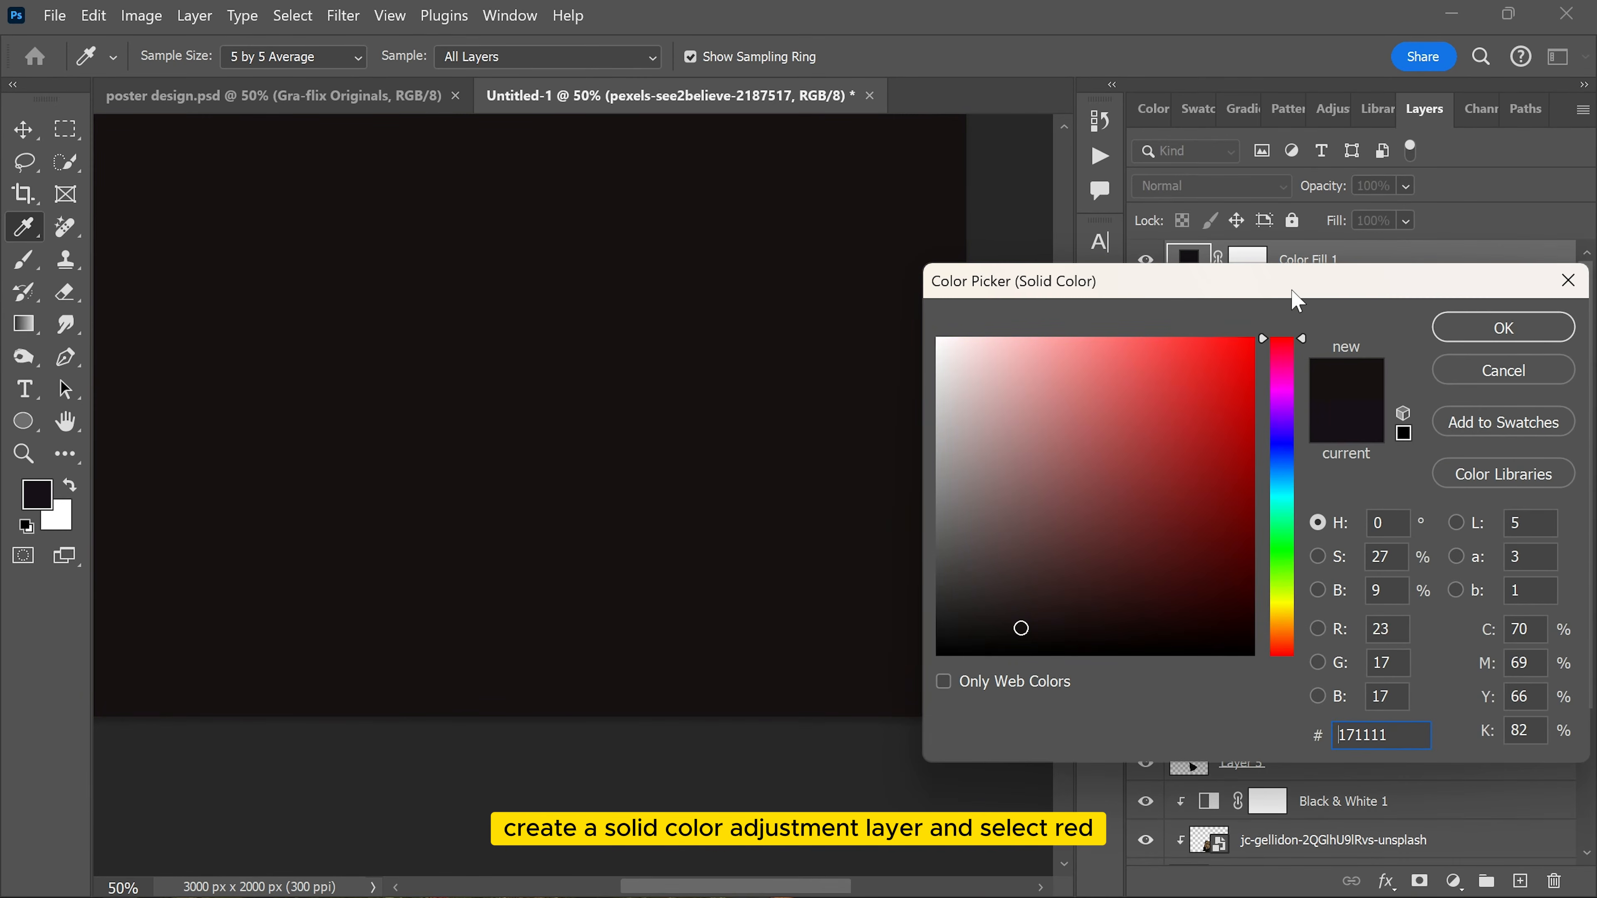
left_click_drag(1230, 356, 1363, 390)
left_click(1483, 327)
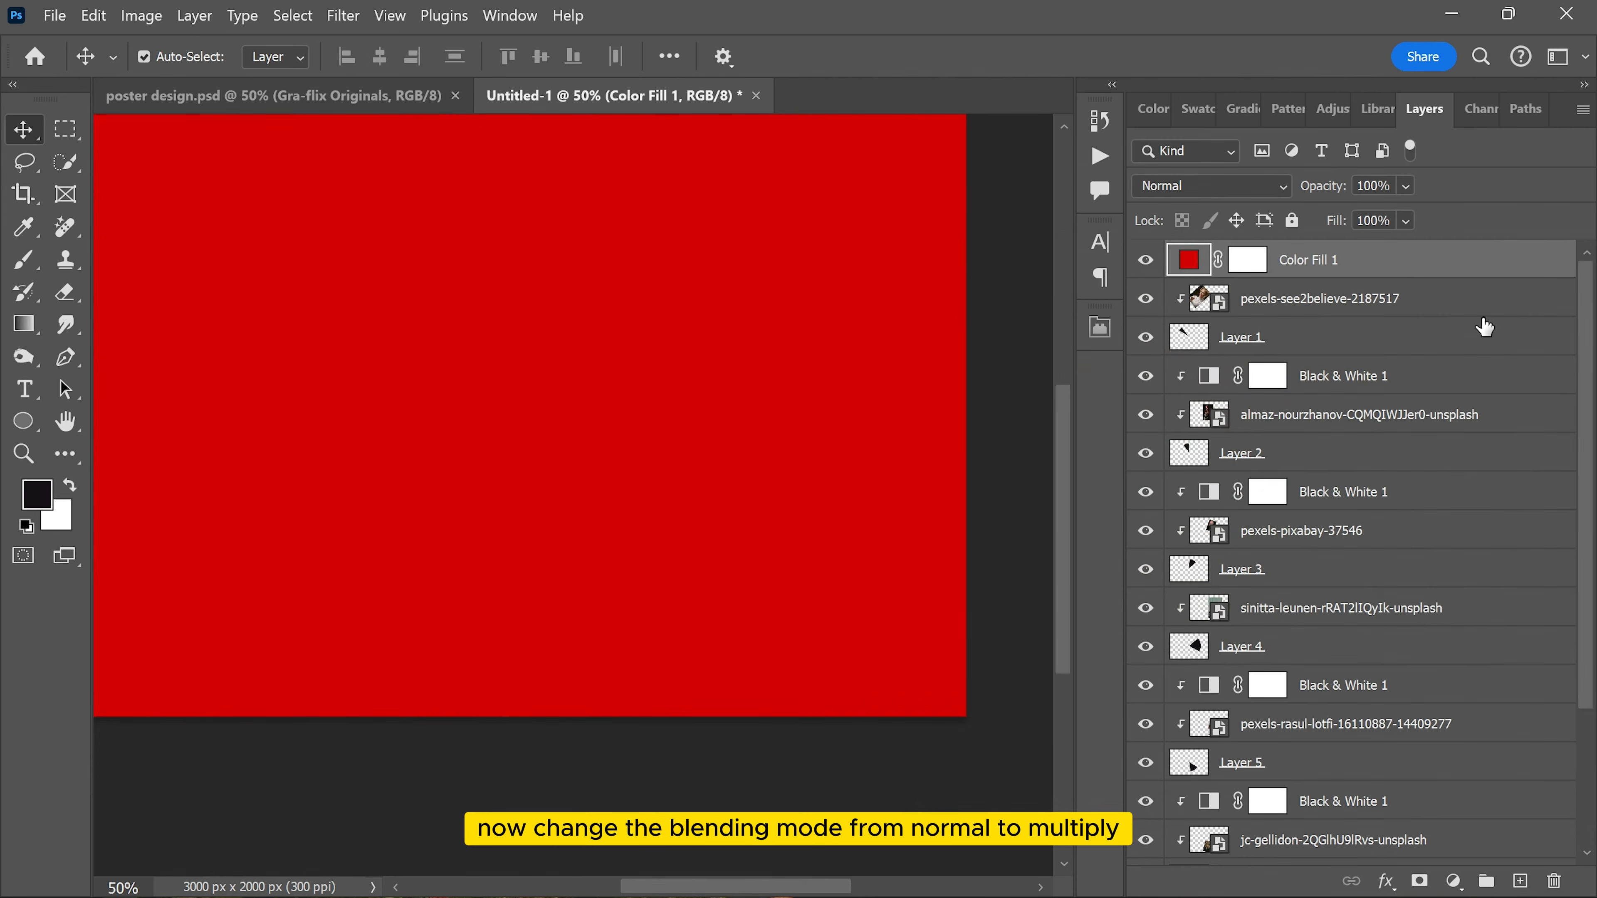
Step: Set the red fill layer's blending mode to Multiply and clip it to the Layer 1 wedge
left_click(1227, 184)
left_click(1174, 294)
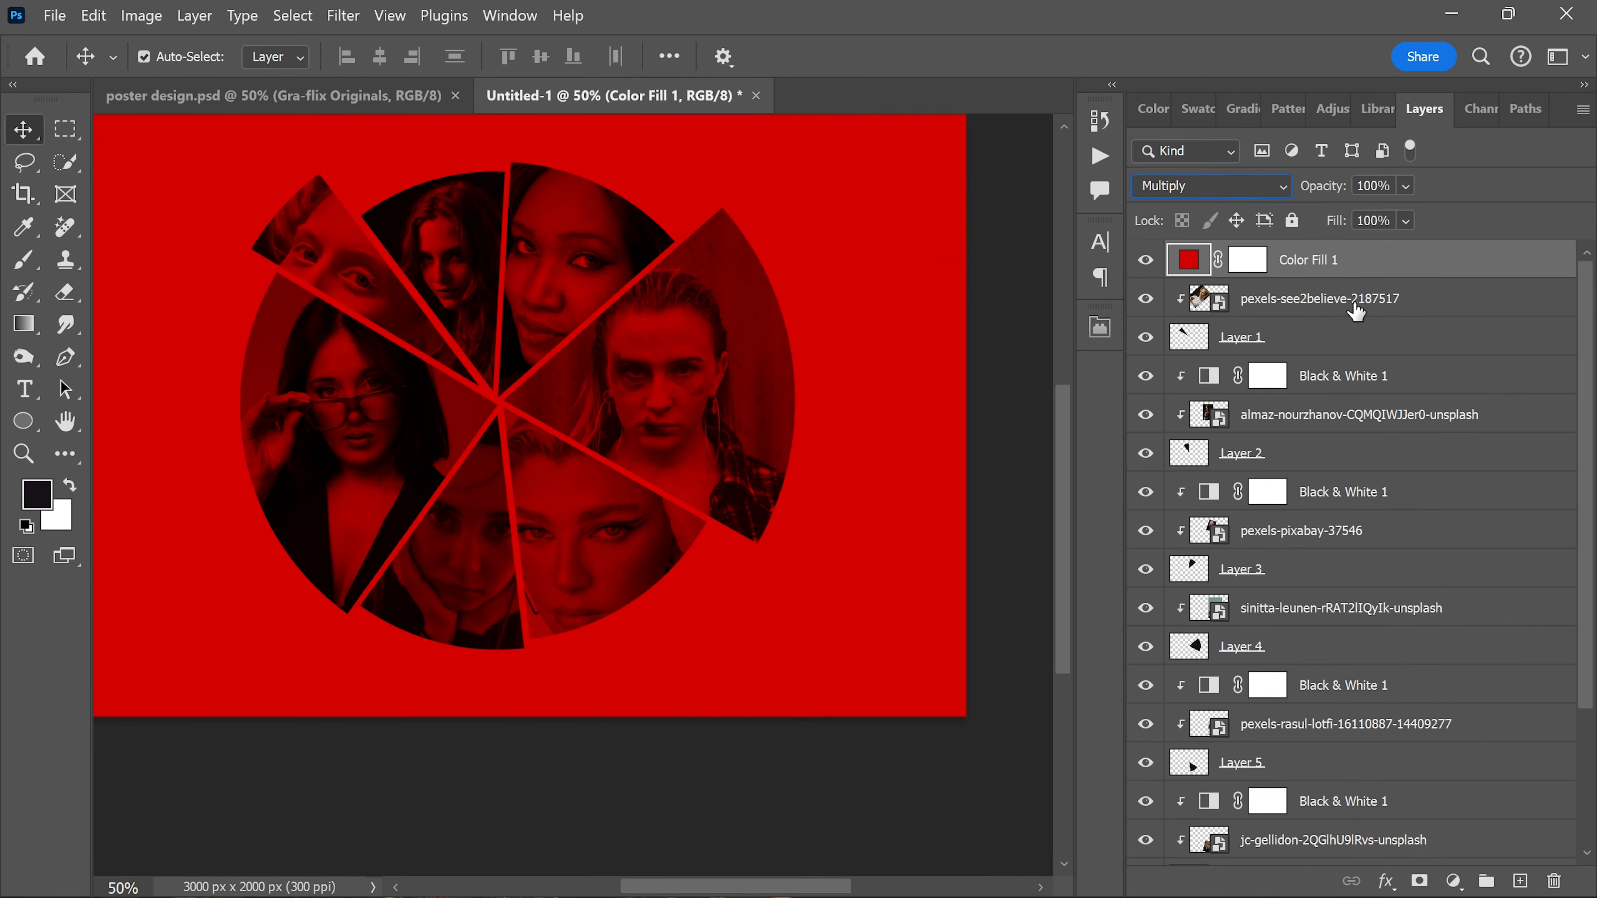
right_click(1391, 269)
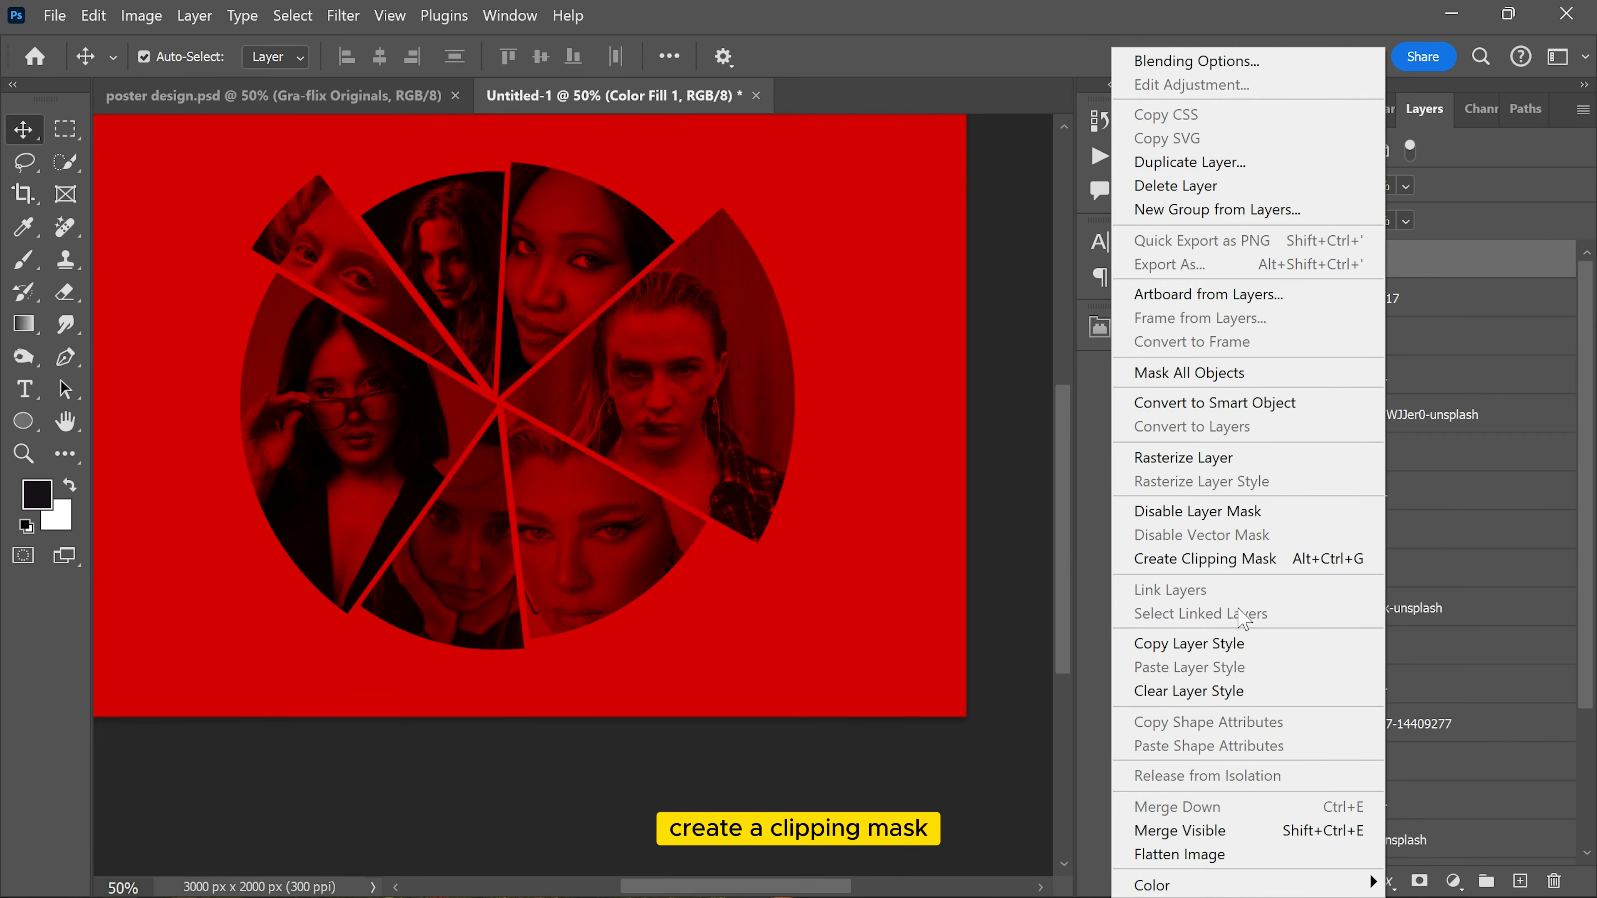
left_click(1205, 558)
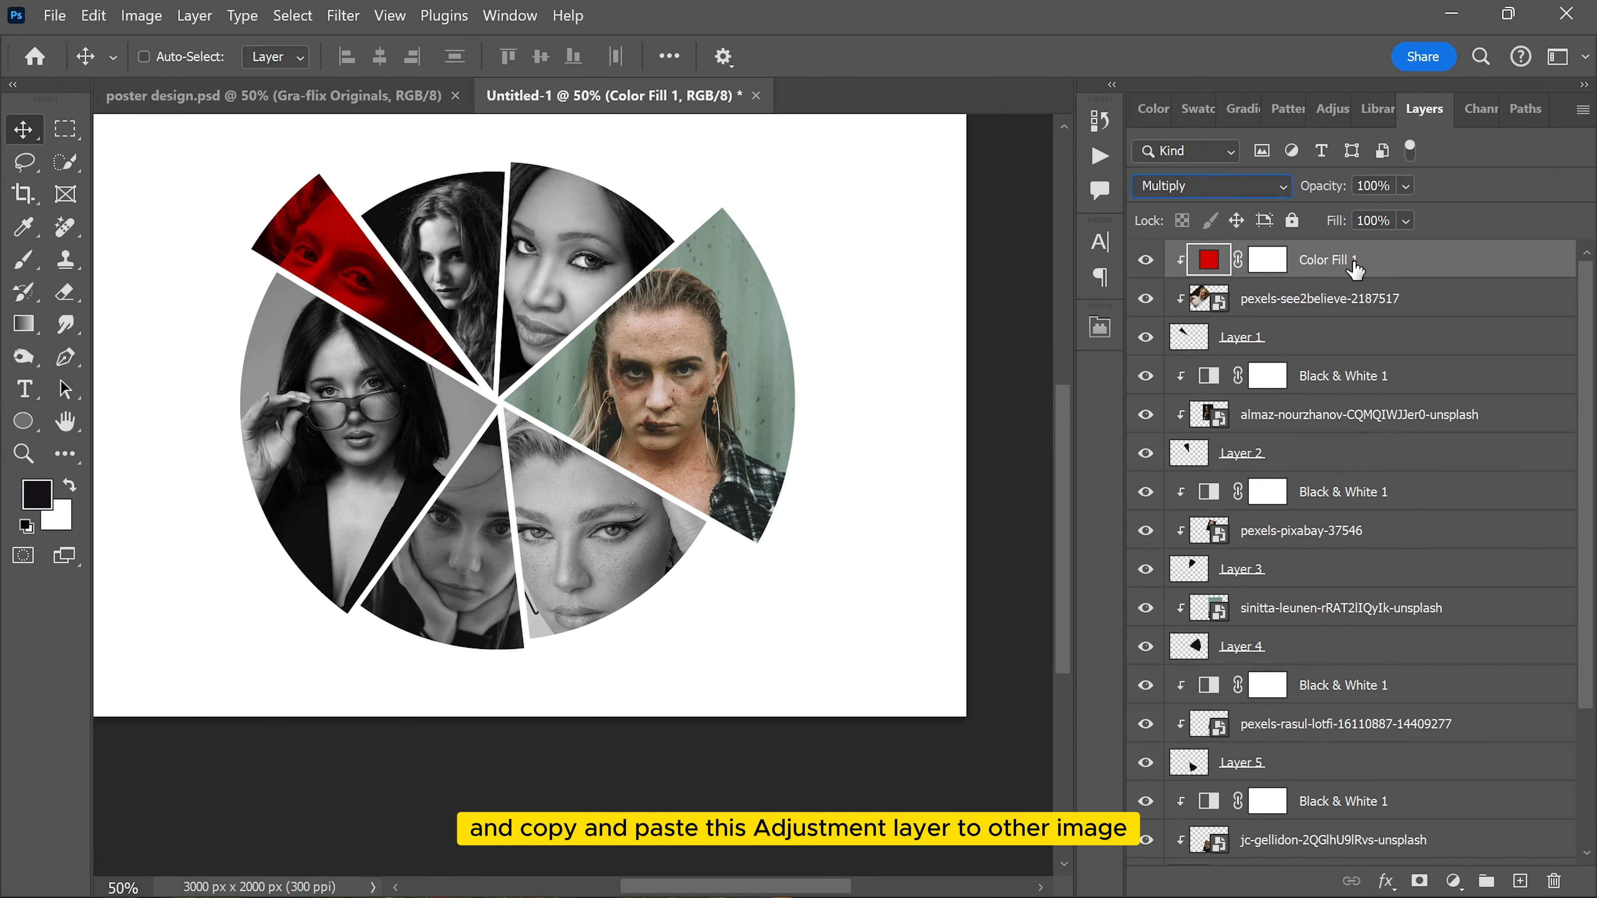
Step: Paste a copy of the red Multiply fill above the portrait in the Layer 4 wedge and clip it there
left_click(724, 371)
key("ctrl+v")
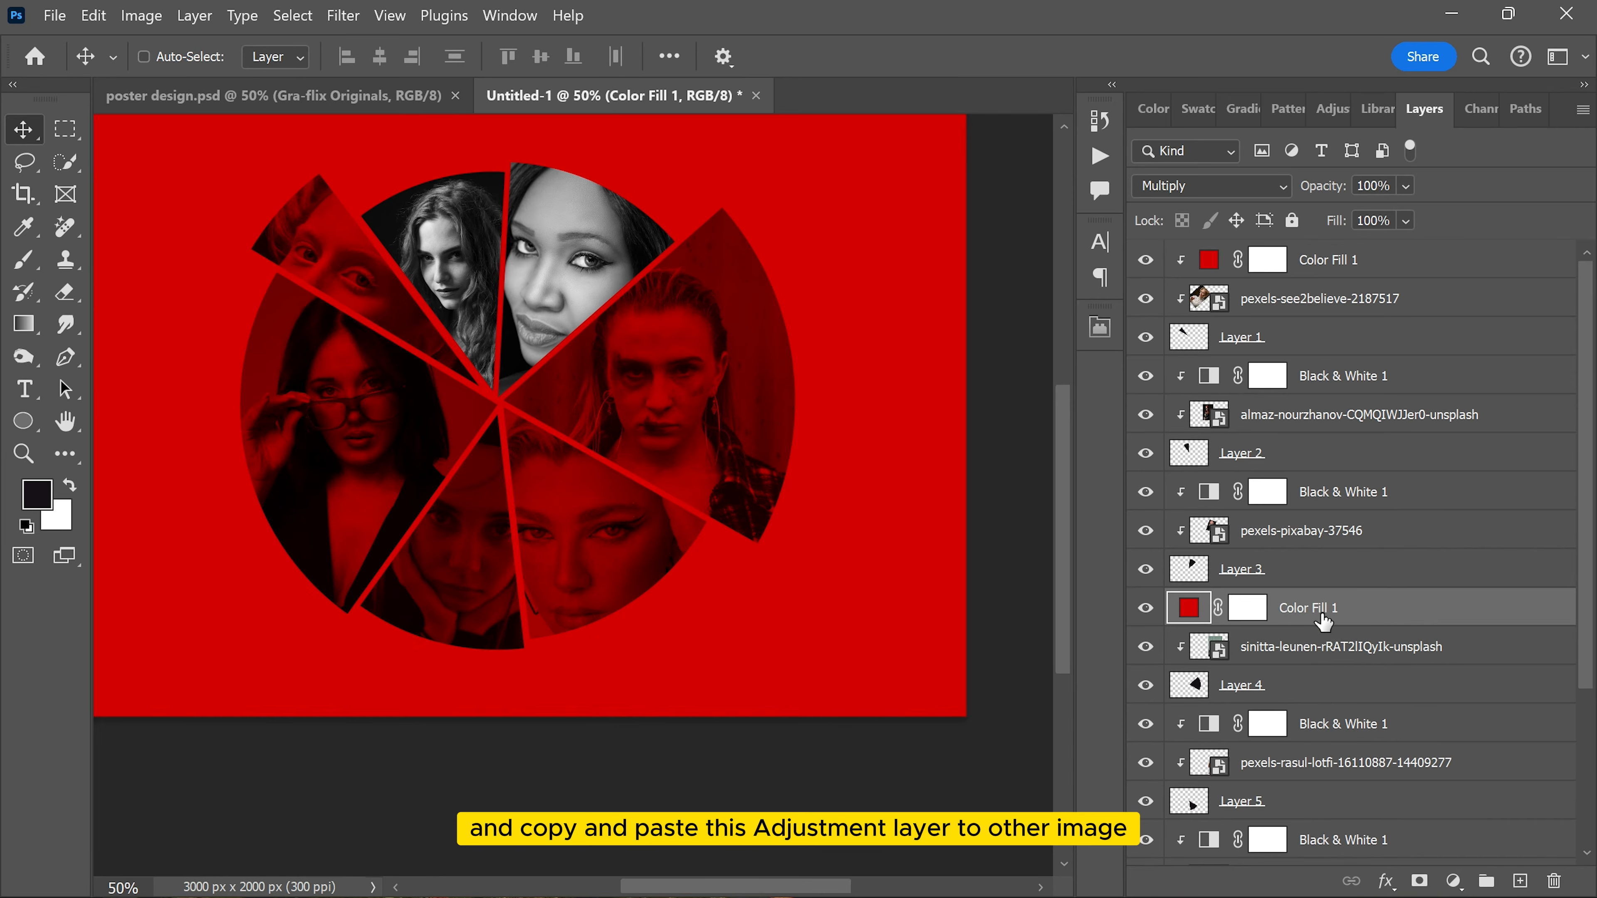
left_click(1307, 626, "alt")
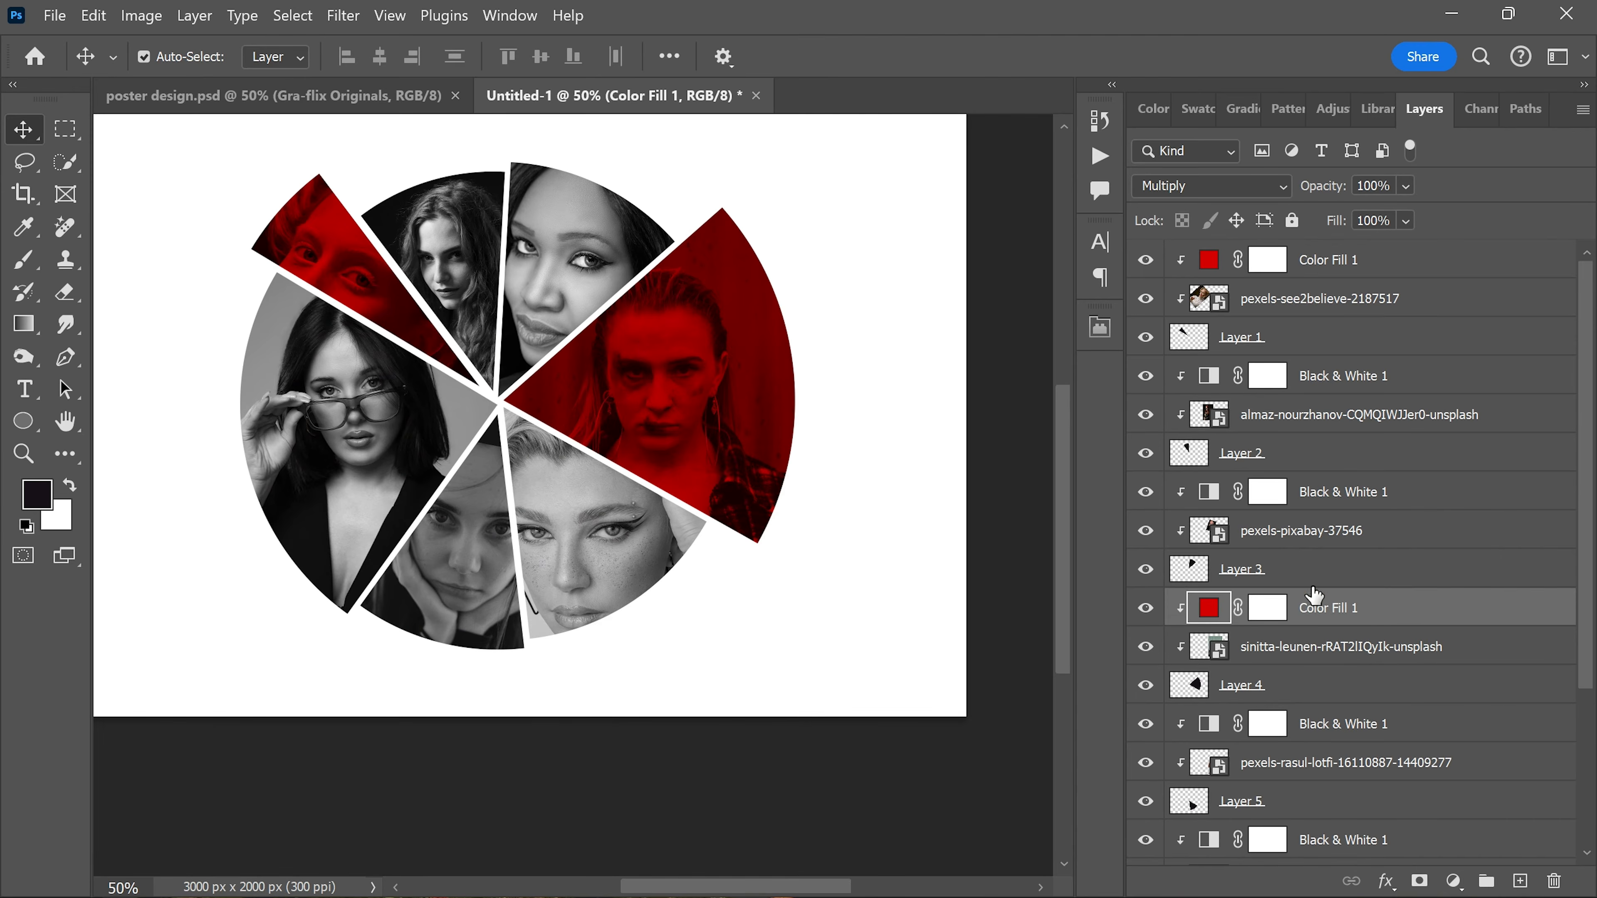
Step: Group all wedge, portrait and adjustment layers above the Background into one group
scroll(450, 307, "down", 2)
scroll(502, 359, "up", 3)
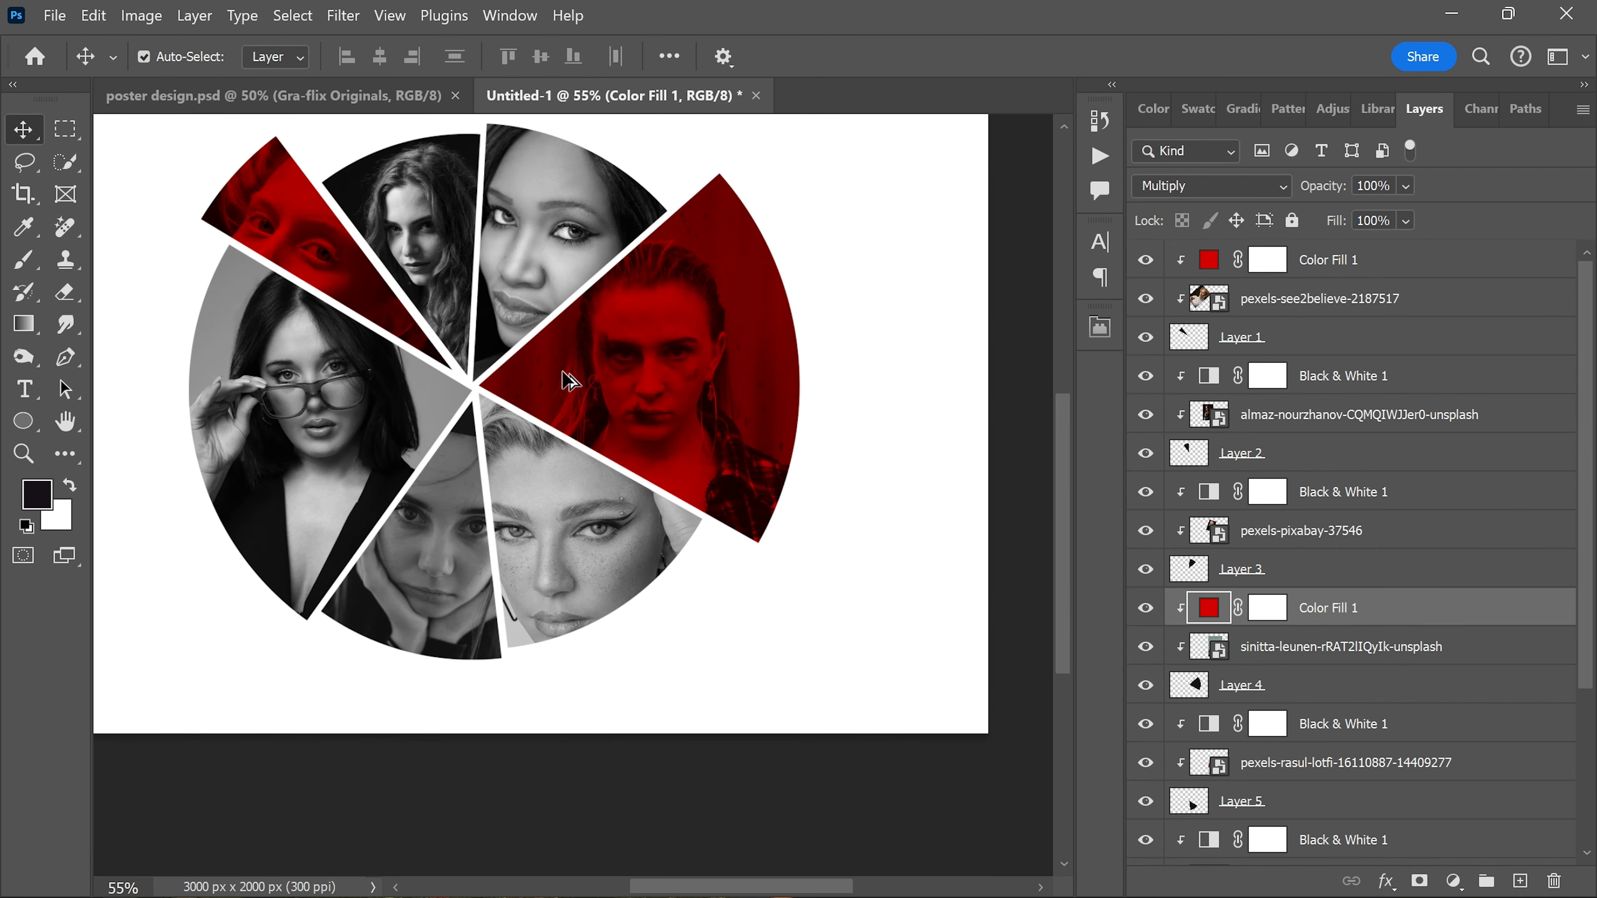
scroll(570, 314, "down", 2)
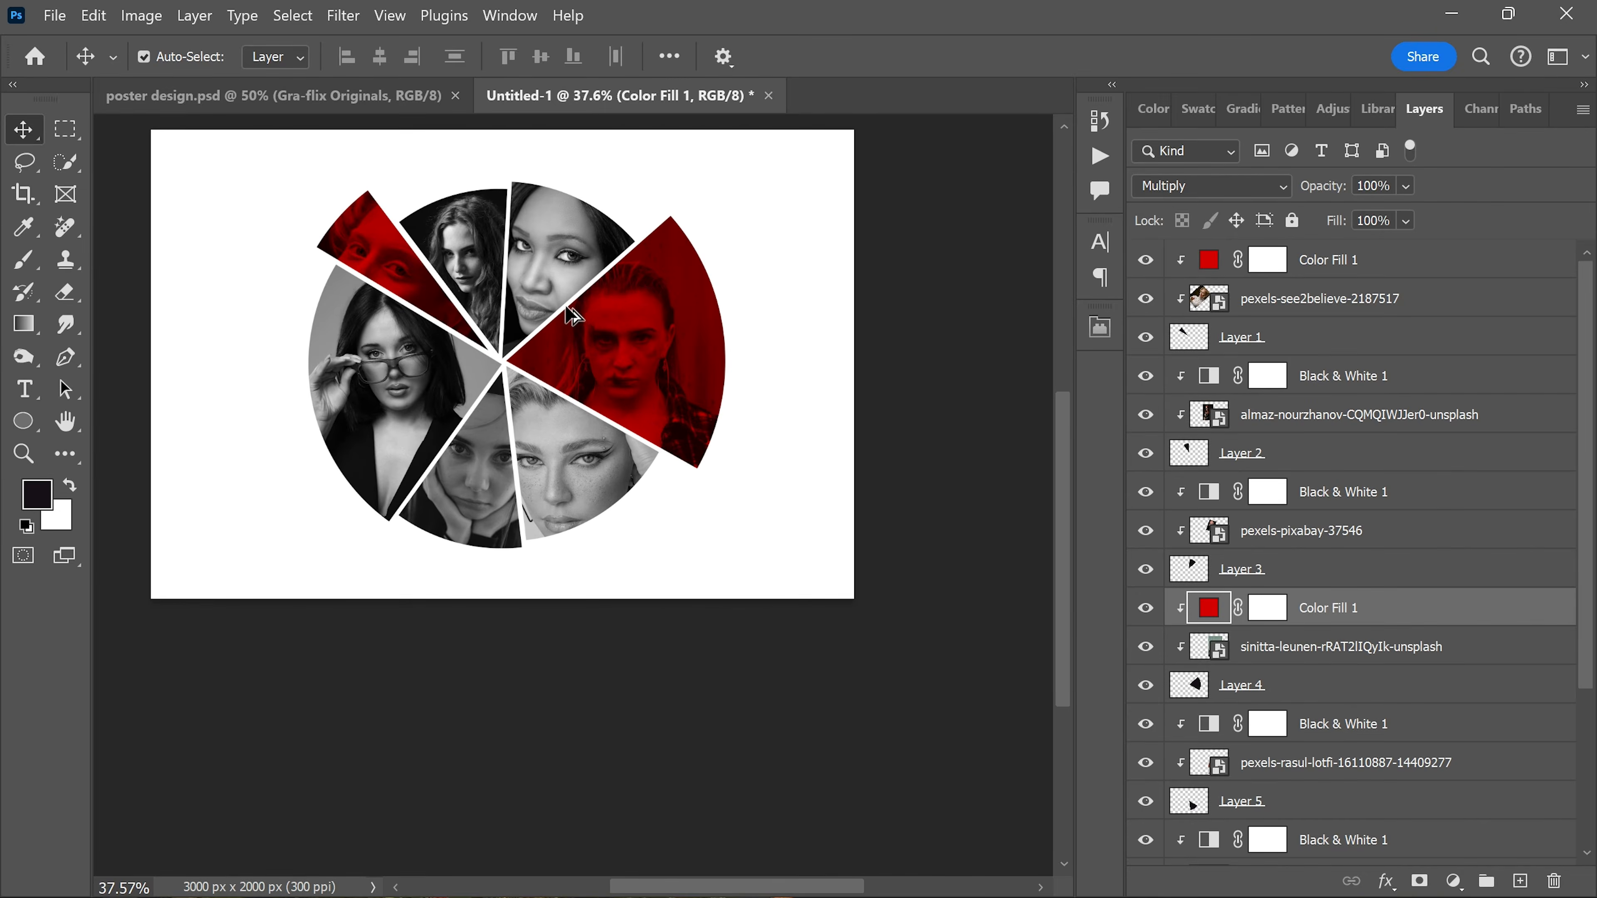
scroll(570, 314, "up", 1)
left_click(1368, 261)
scroll(1400, 566, "down", 3)
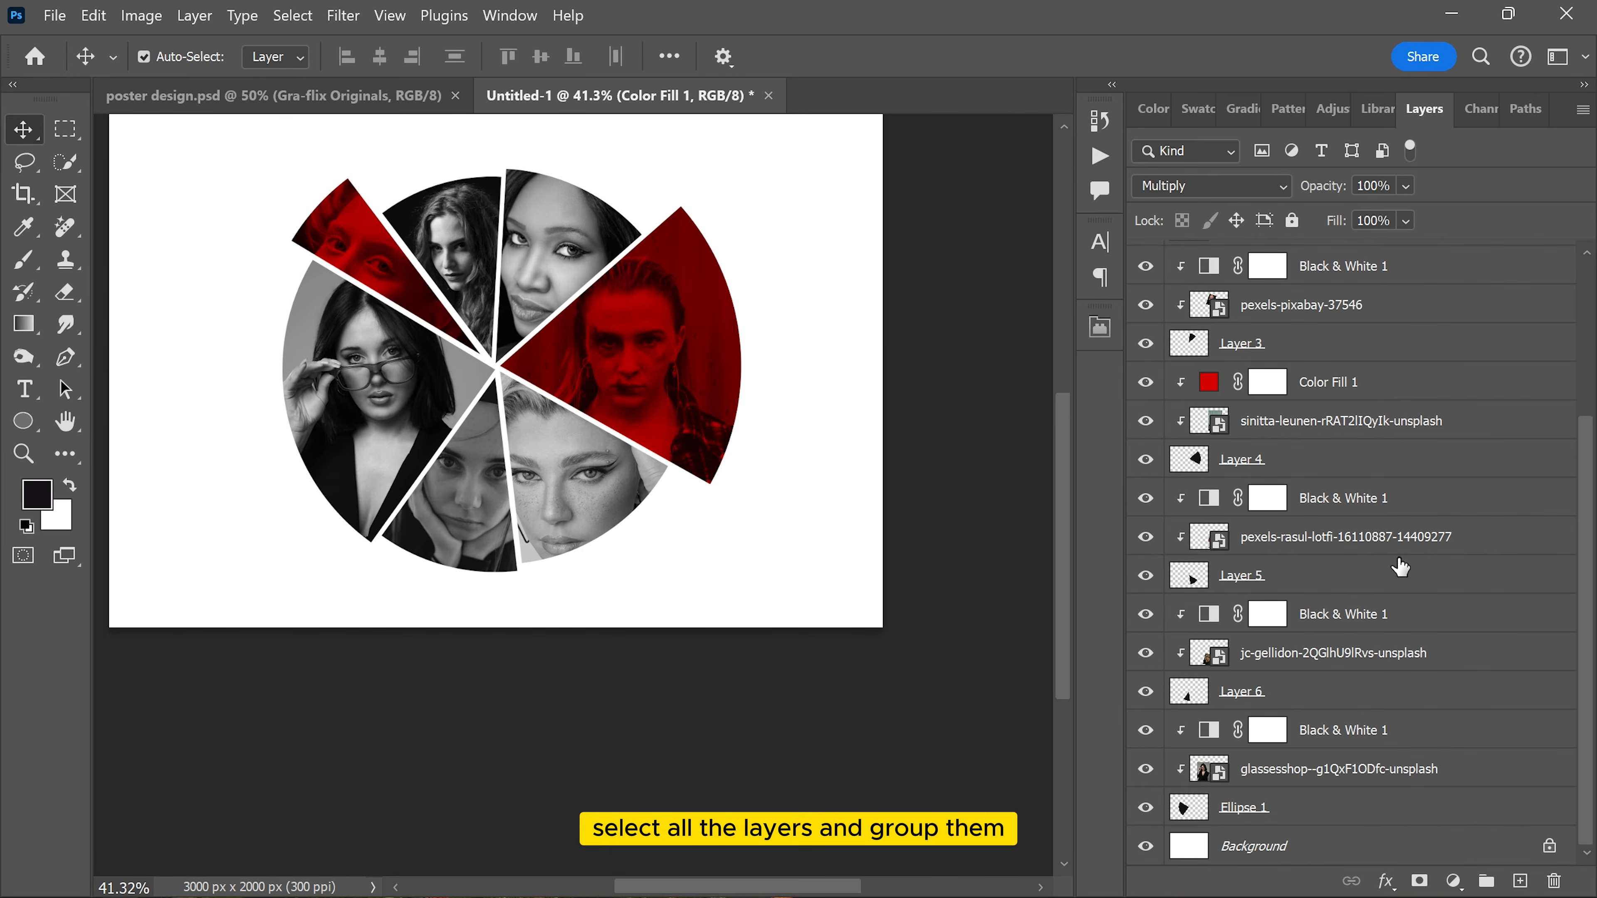
left_click(1315, 821, "shift")
key("ctrl+g")
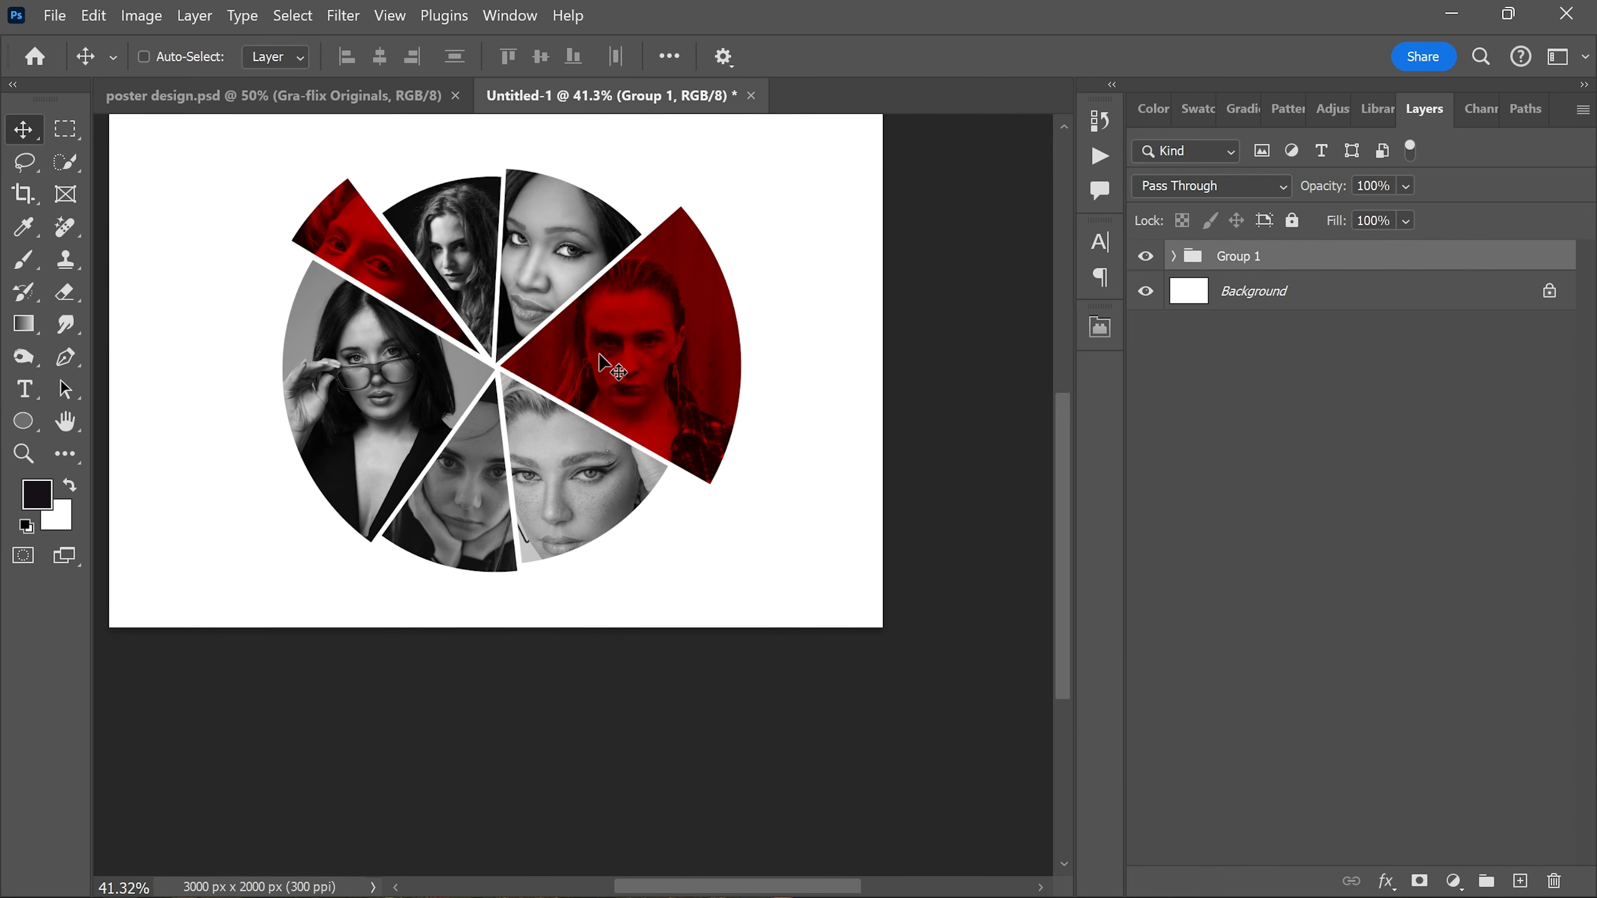
Step: Scale the portrait circle group to about 82% and centre it horizontally in the upper part of the canvas
key("ctrl+t")
left_click_drag(561, 239, 647, 307)
left_click_drag(488, 717, 500, 619)
left_click_drag(573, 458, 586, 464)
left_click_drag(805, 394, 810, 394)
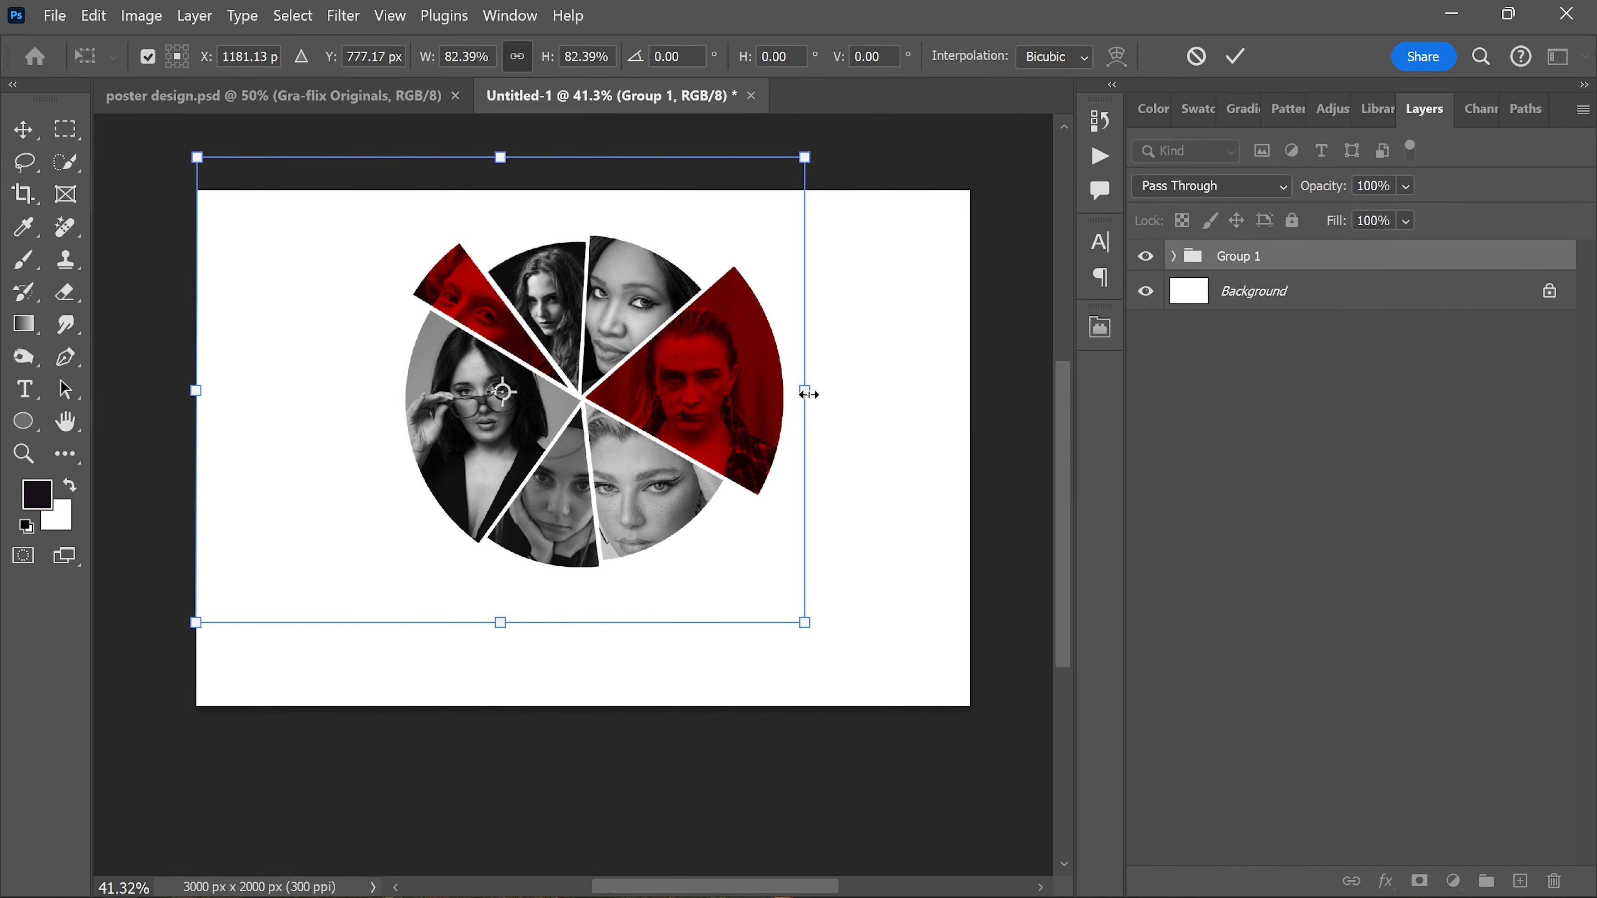
scroll(640, 428, "up", 1)
left_click_drag(677, 334, 670, 332)
key("Return")
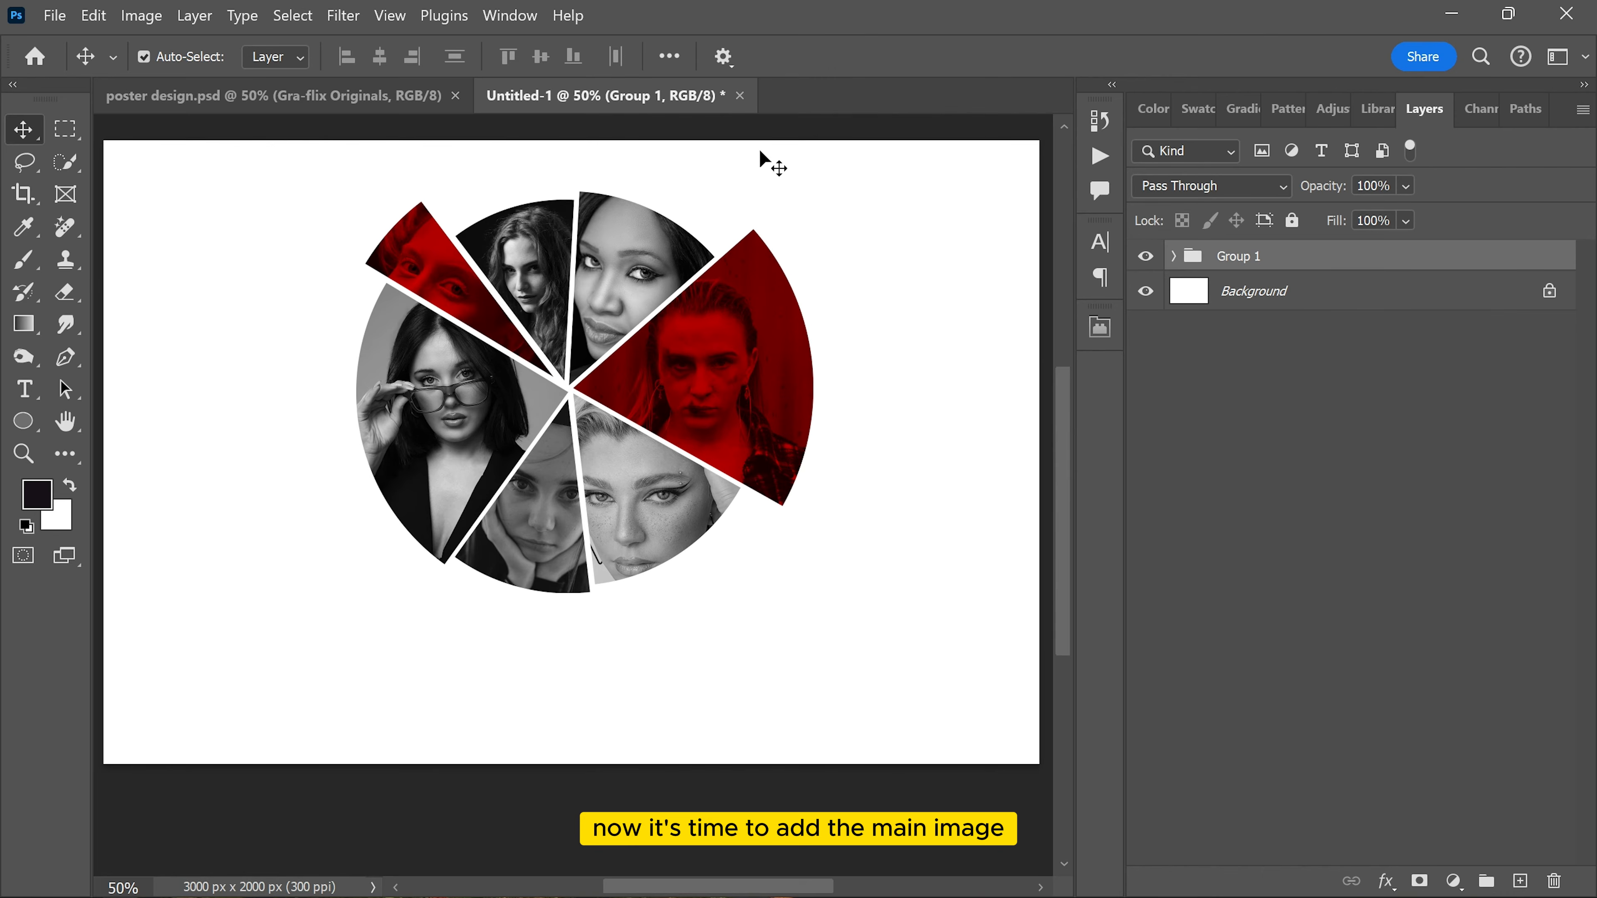
Step: Place the full-length street photo of the woman in the dark suit as an embedded image above Group 1
left_click(63, 16)
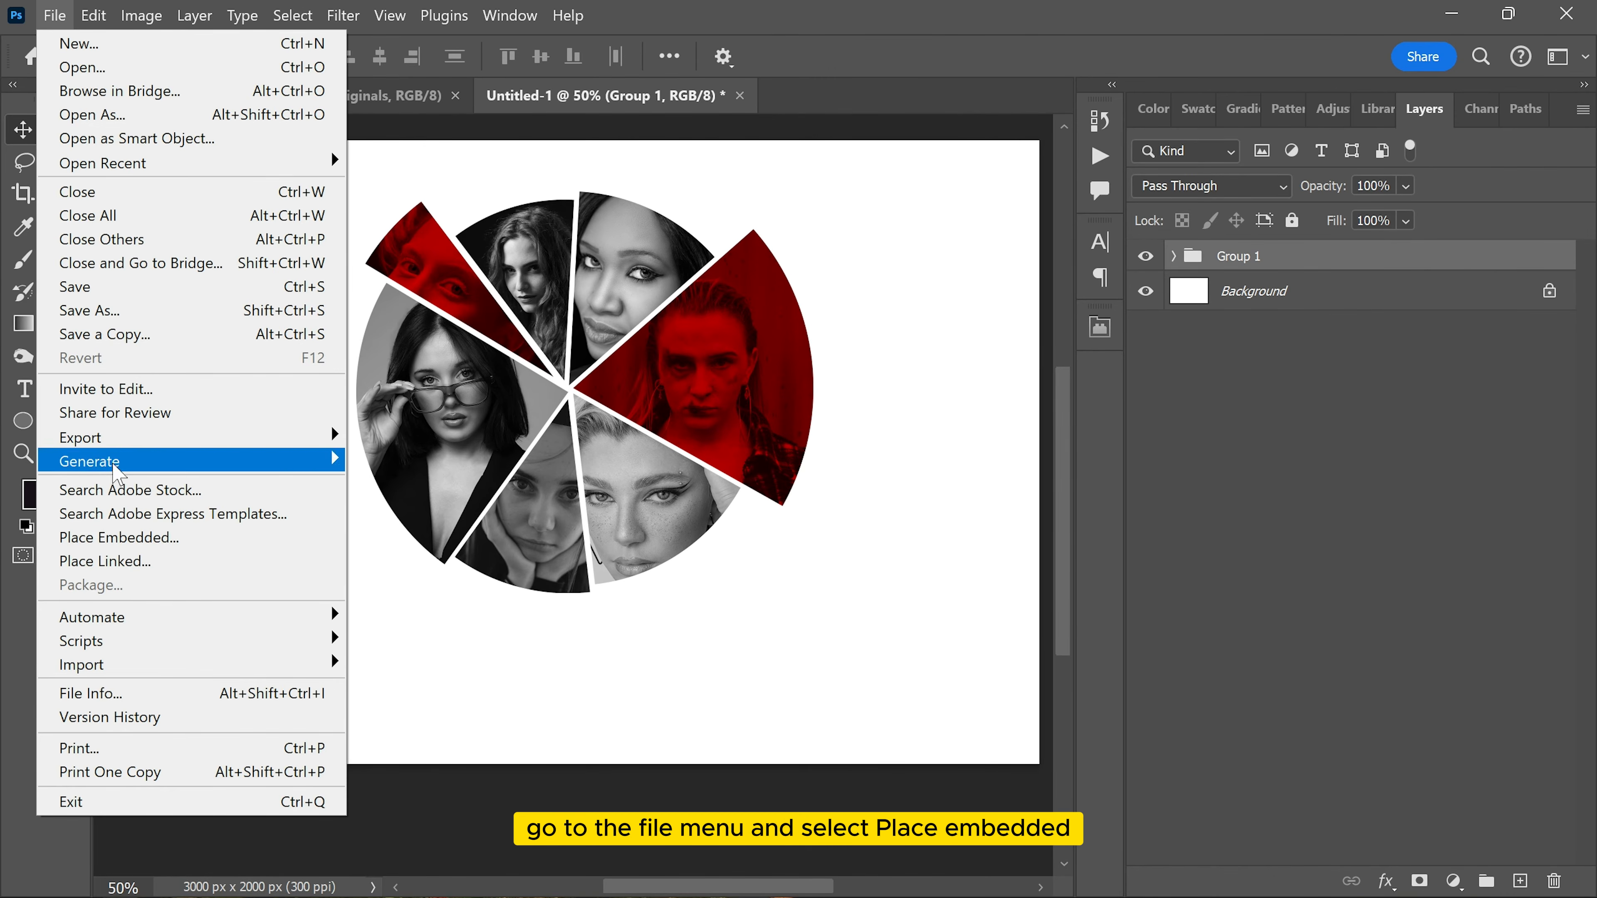
left_click(114, 538)
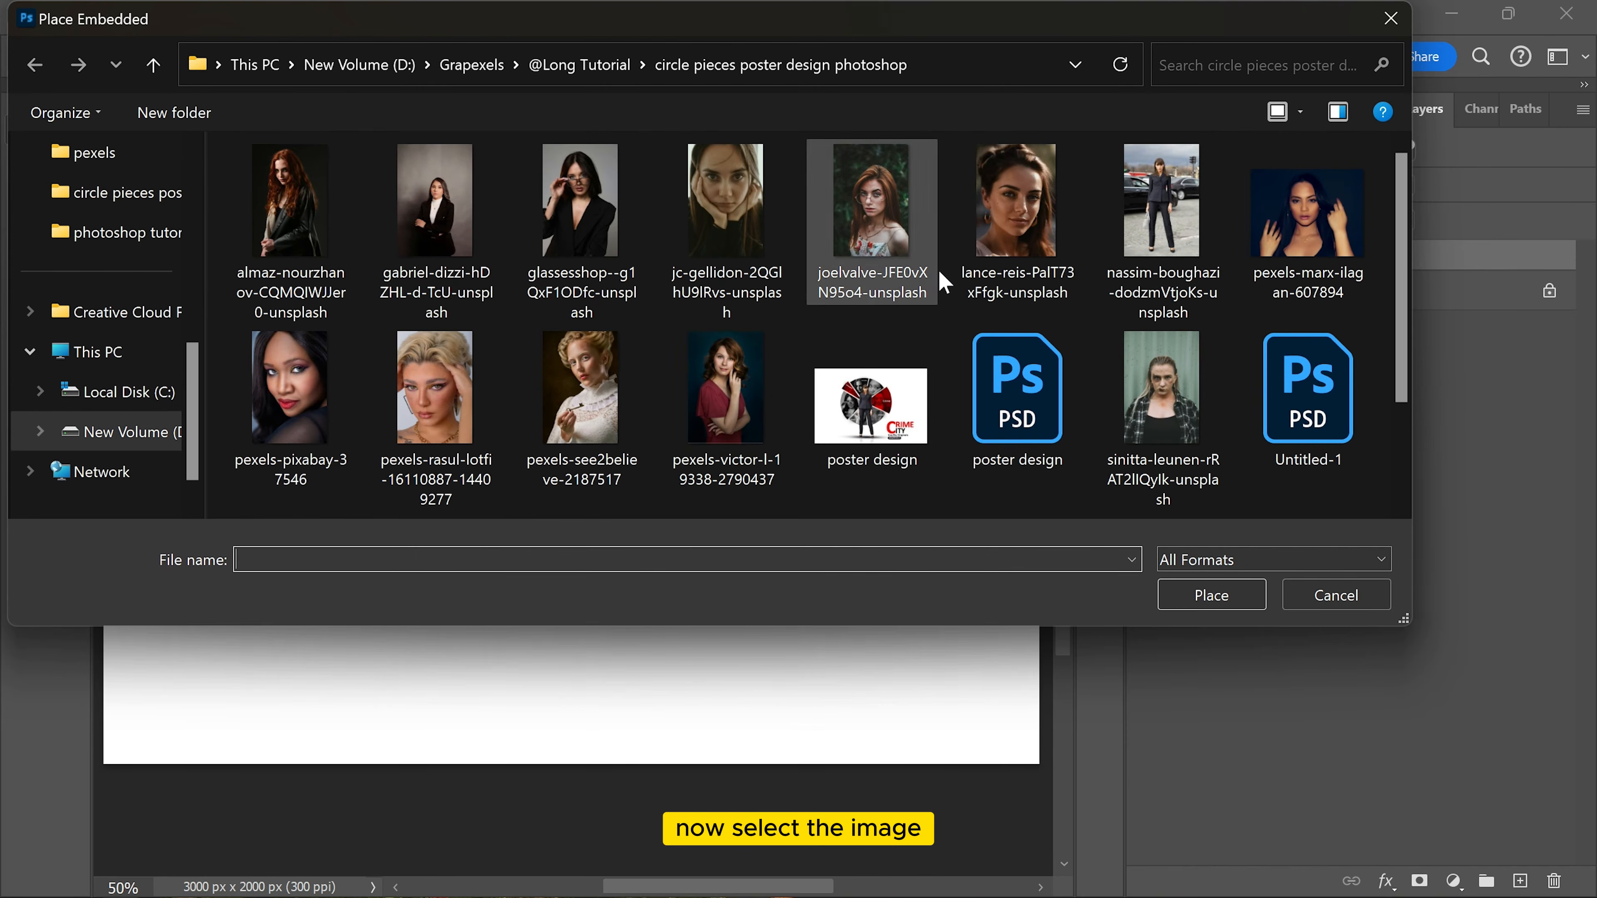
left_click(1154, 207)
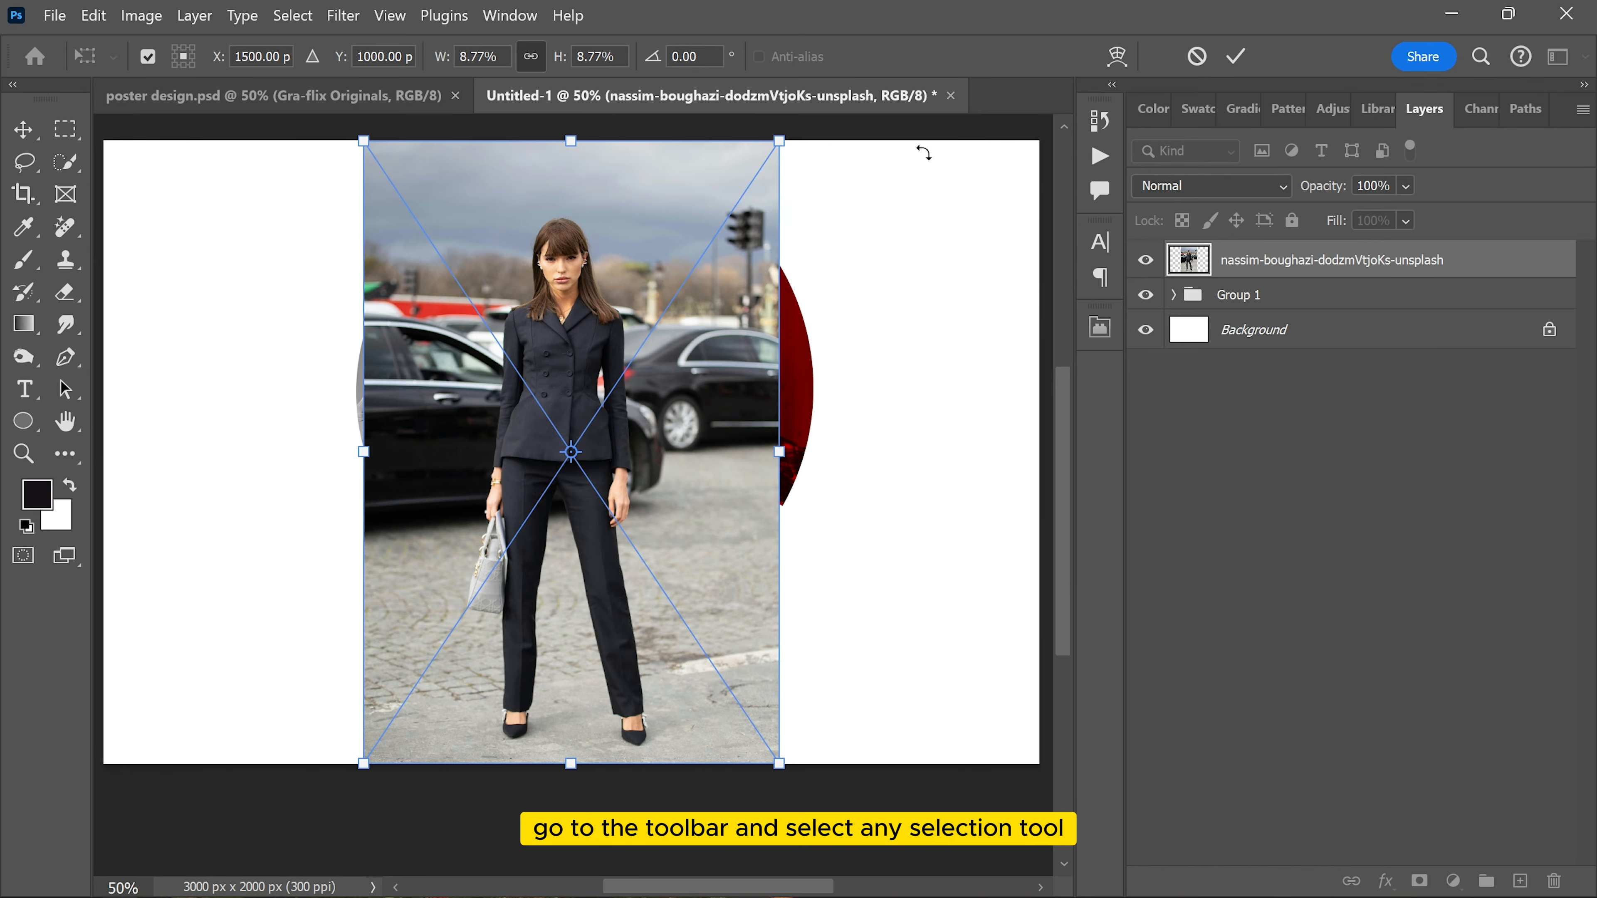
left_click(1233, 57)
Step: Select the standing woman with the Quick Selection tool, copy her onto a new layer and delete the placed photo layer
left_click(67, 165)
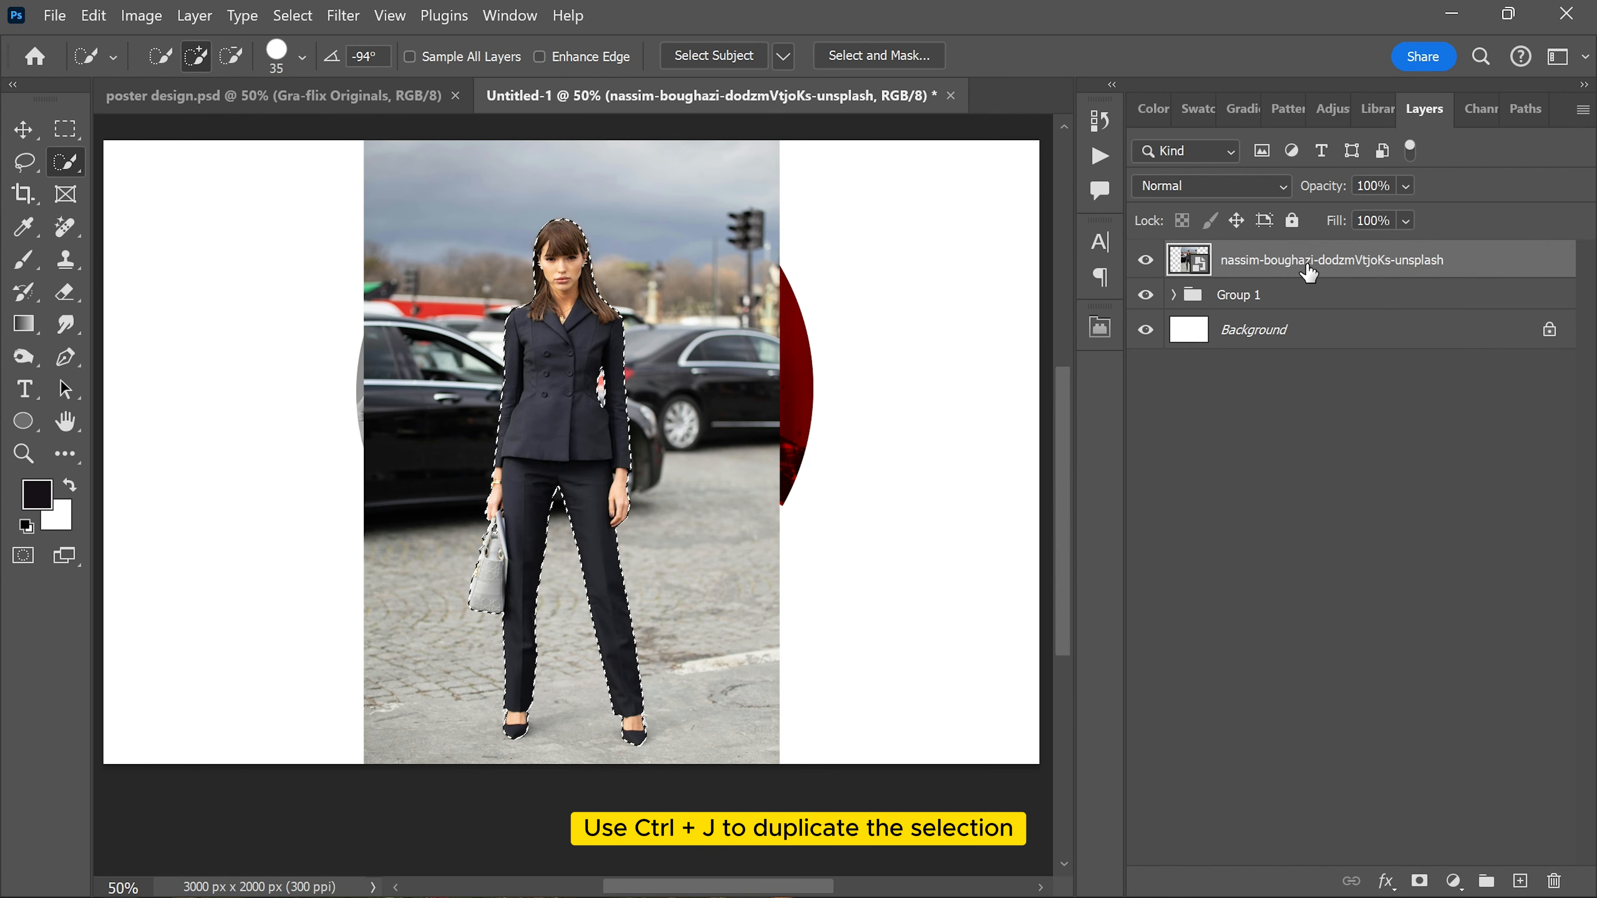
key("ctrl+j")
left_click(1235, 303)
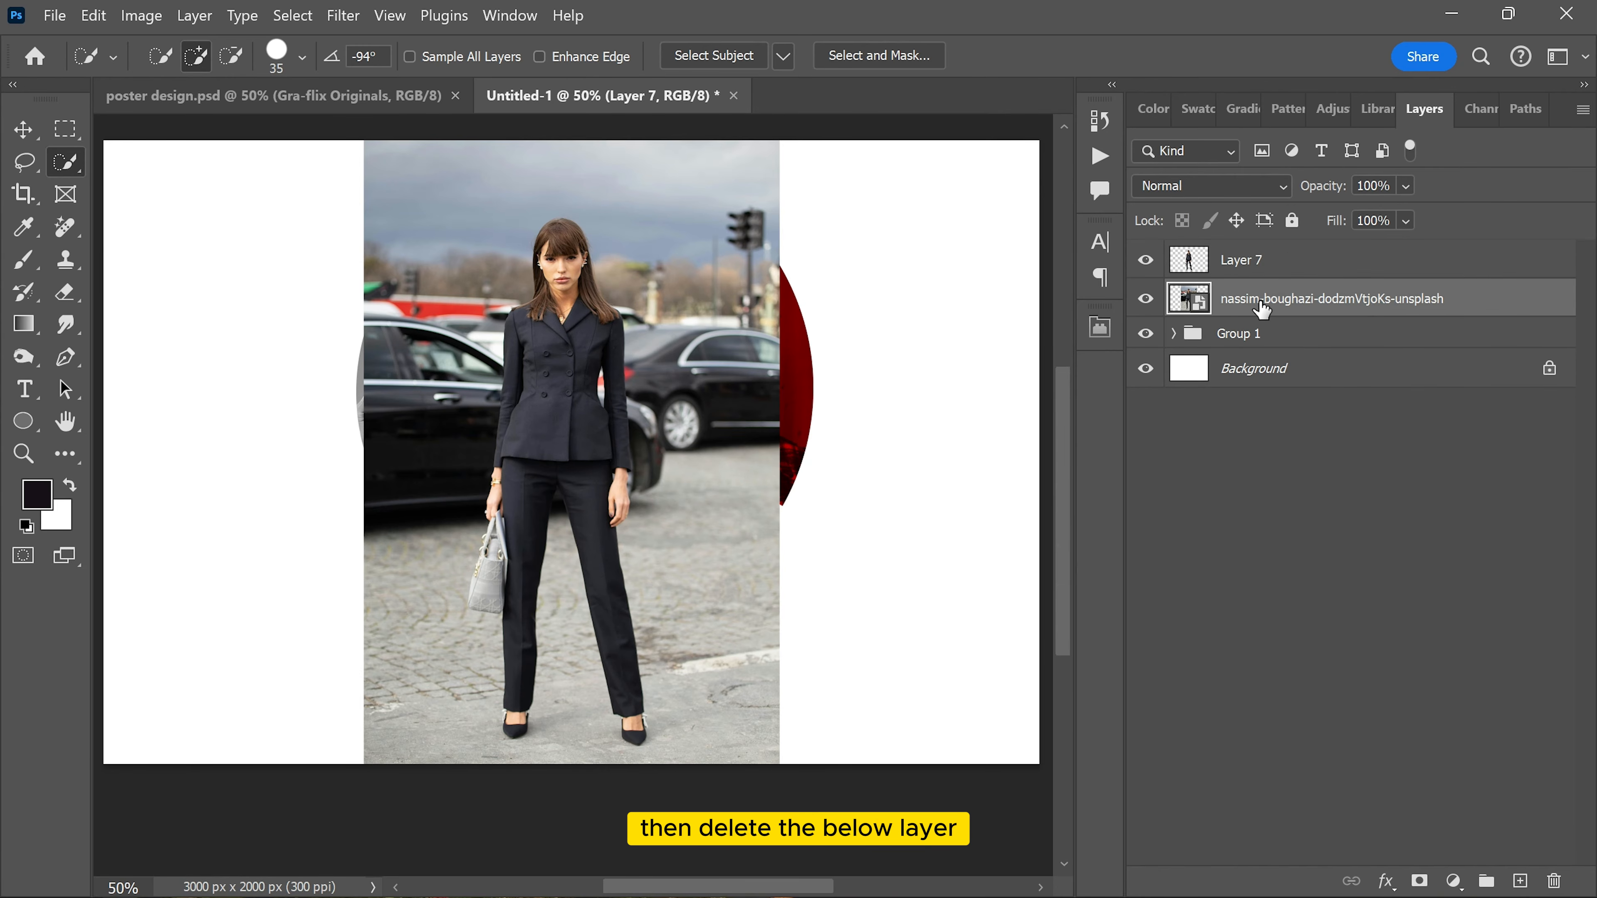
key("Delete")
Step: Scale the cut-out woman on Layer 7 to about 80% and position her in front of the circle's centre
key("v")
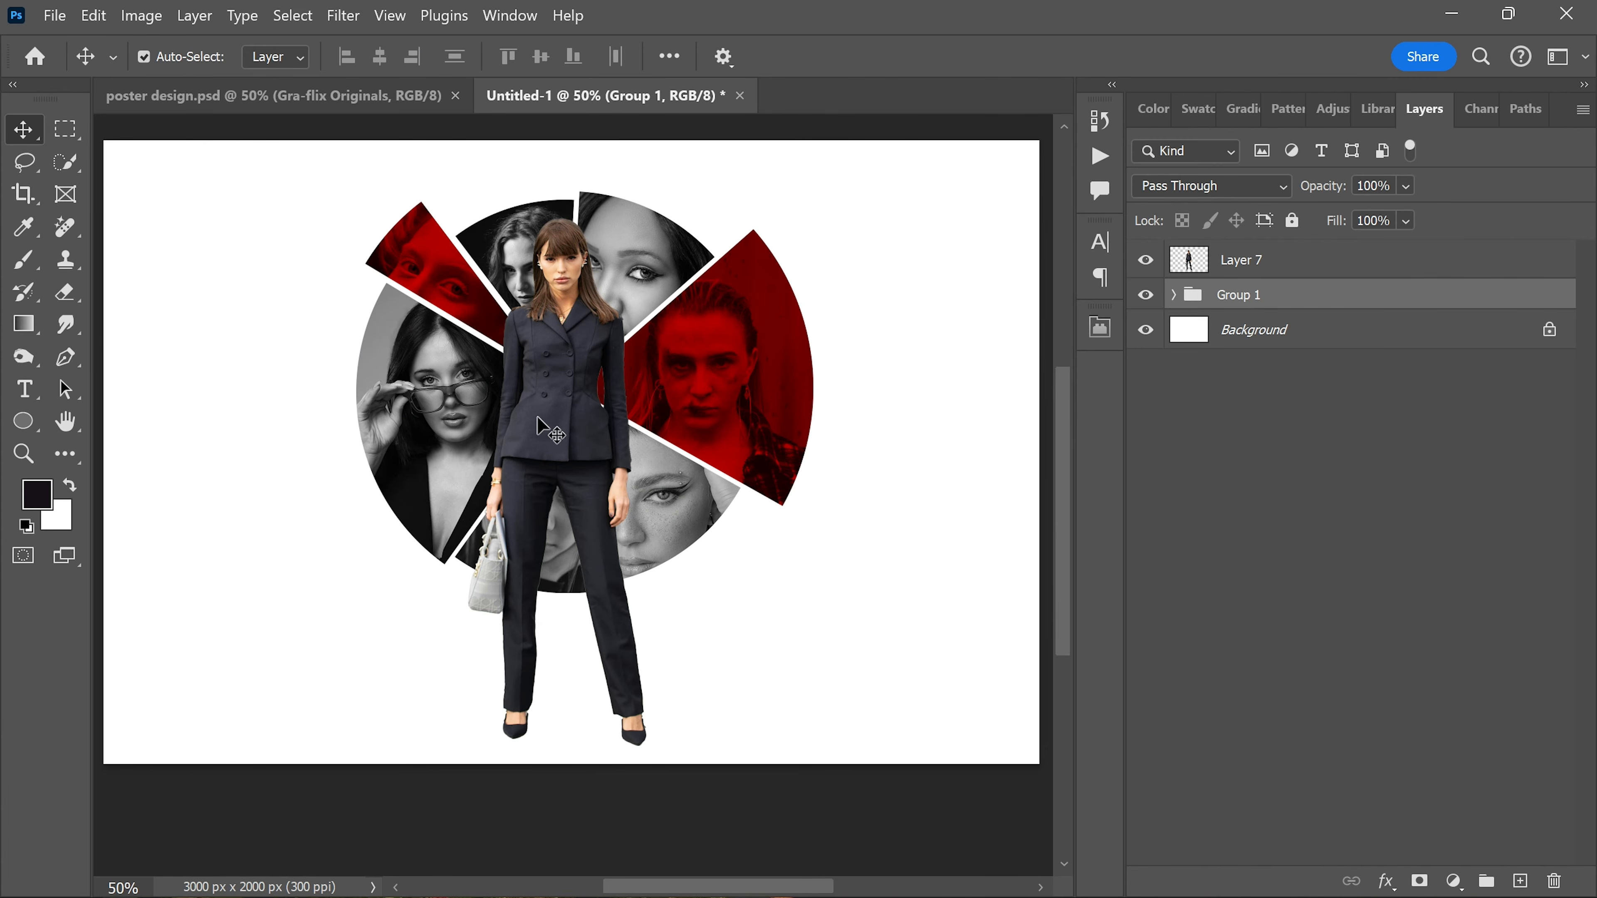
left_click_drag(539, 414, 549, 423)
key("ctrl+t")
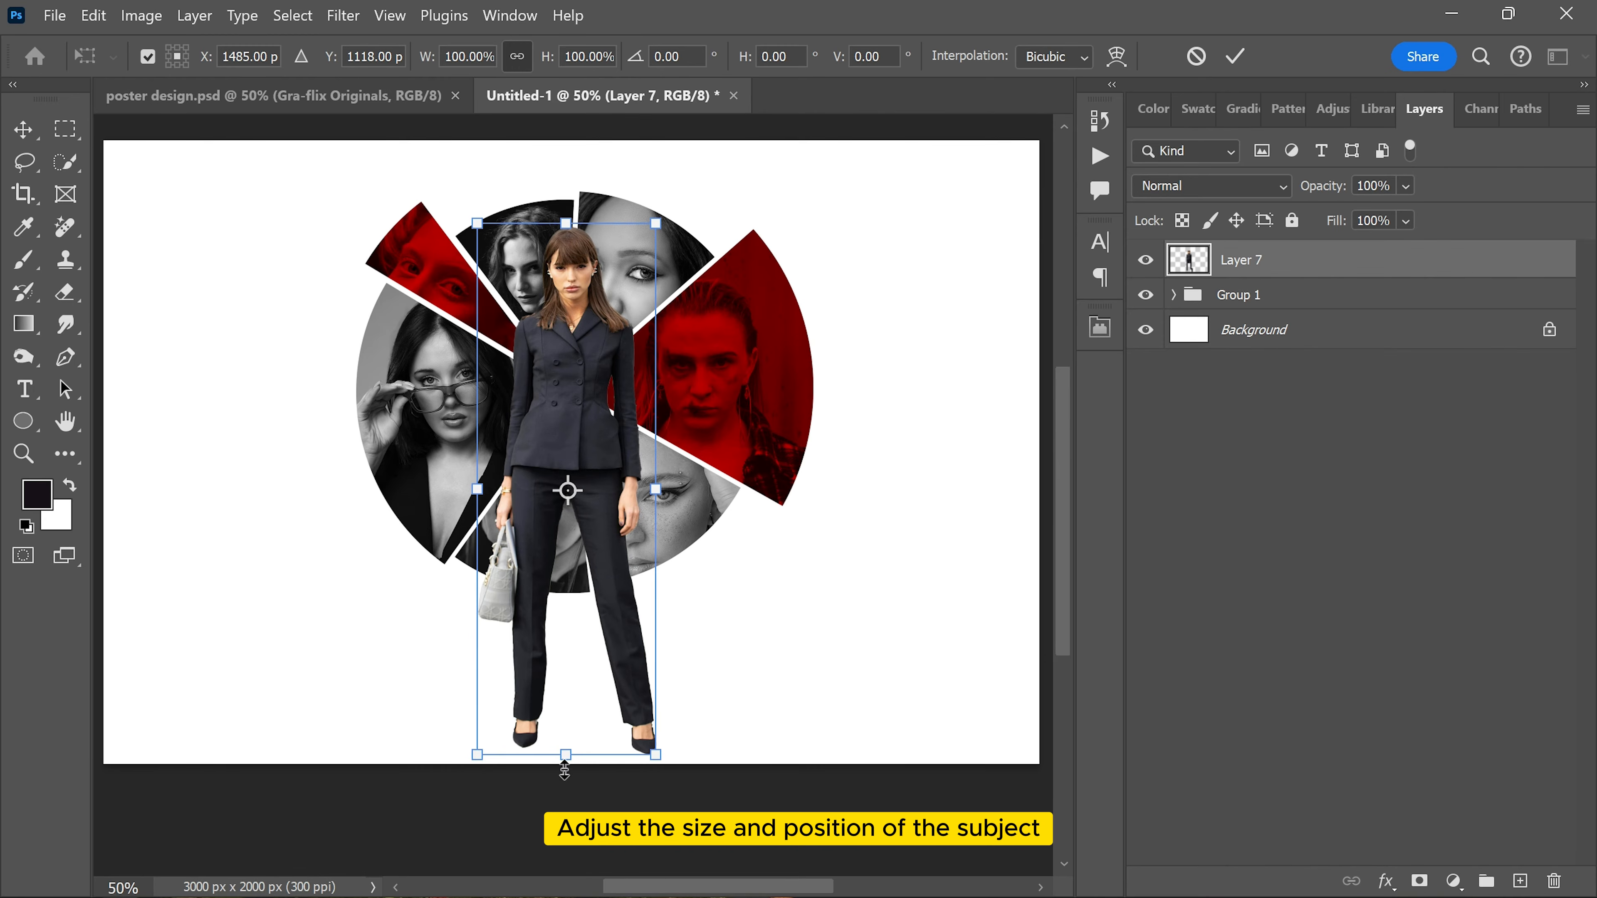
left_click_drag(566, 758, 575, 704)
left_click_drag(588, 594, 596, 589)
left_click_drag(577, 219, 575, 257)
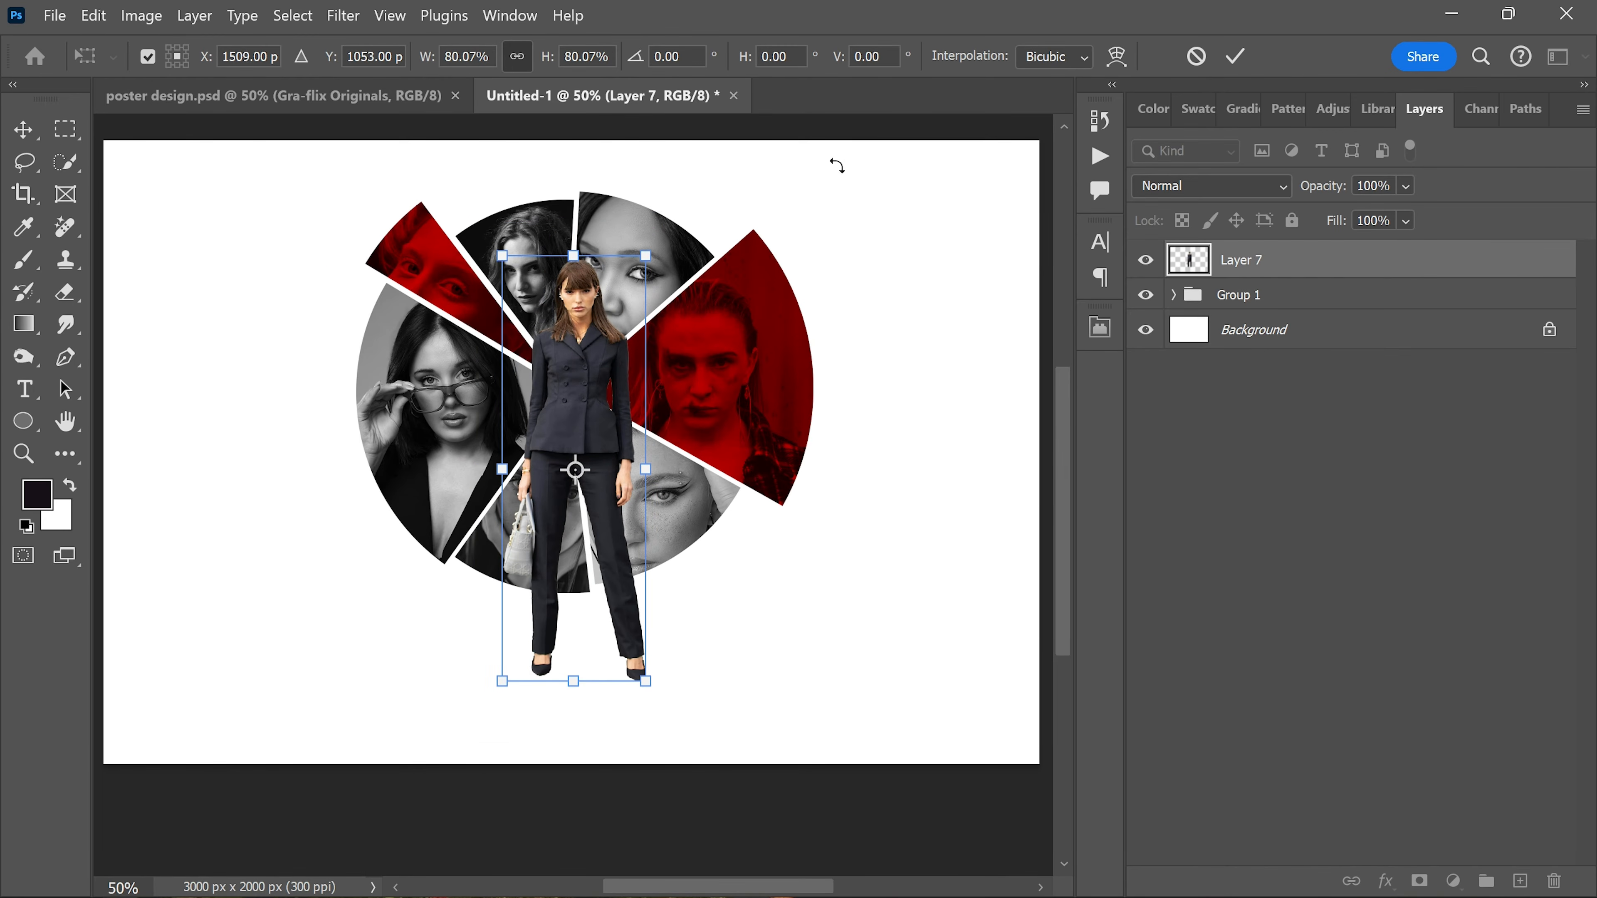
left_click(1234, 56)
scroll(576, 494, "up", 2)
scroll(647, 362, "right", 2)
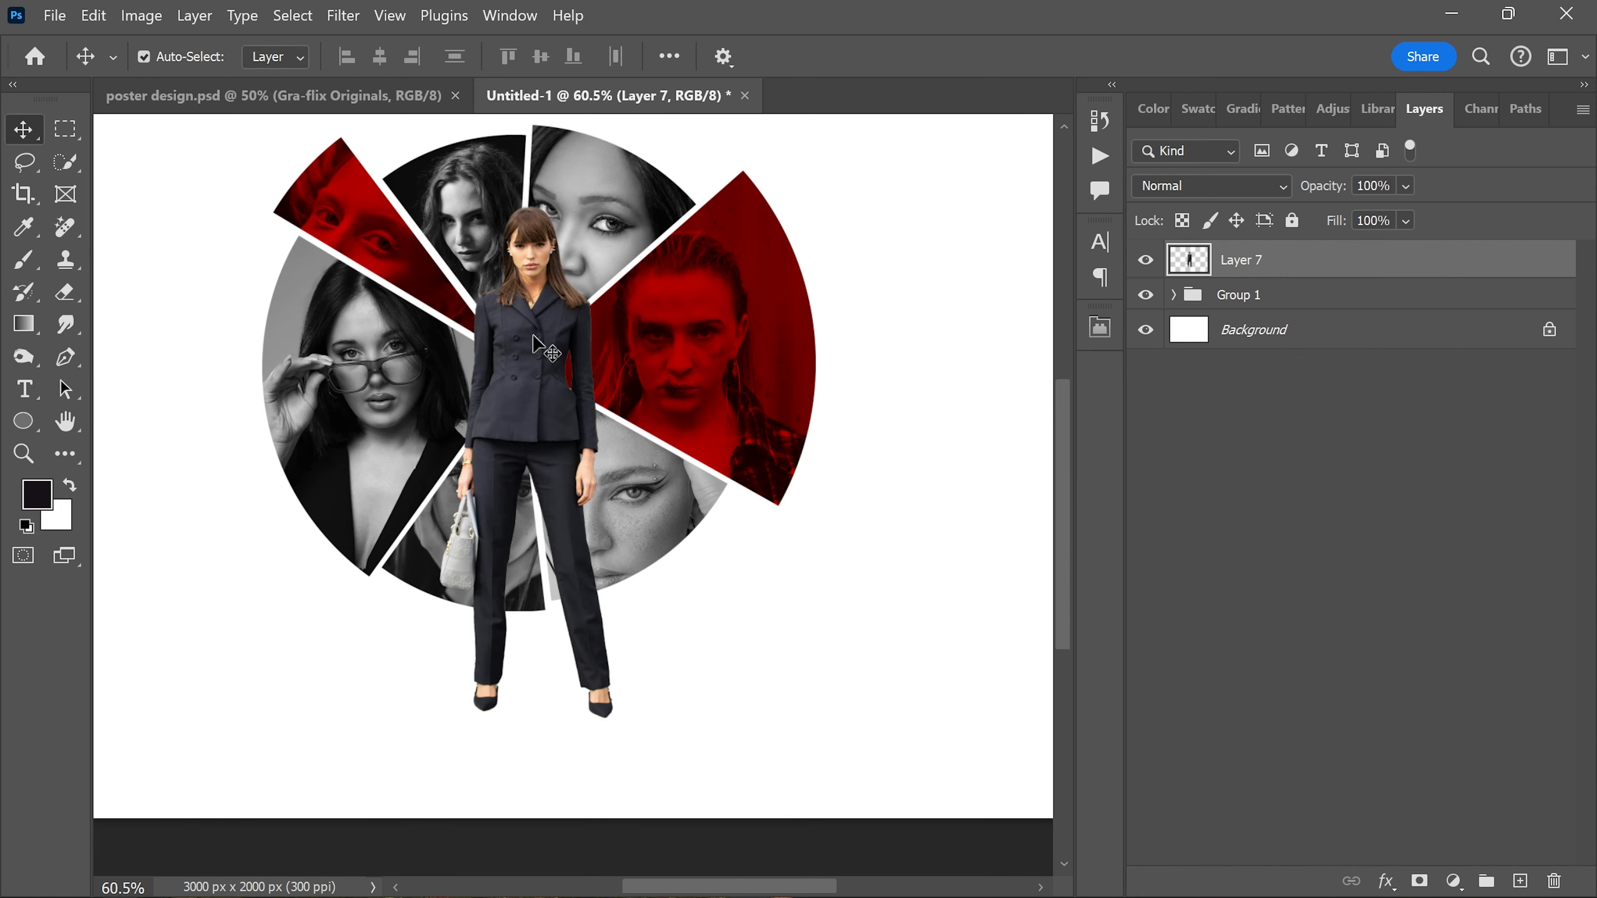
left_click_drag(535, 340, 539, 341)
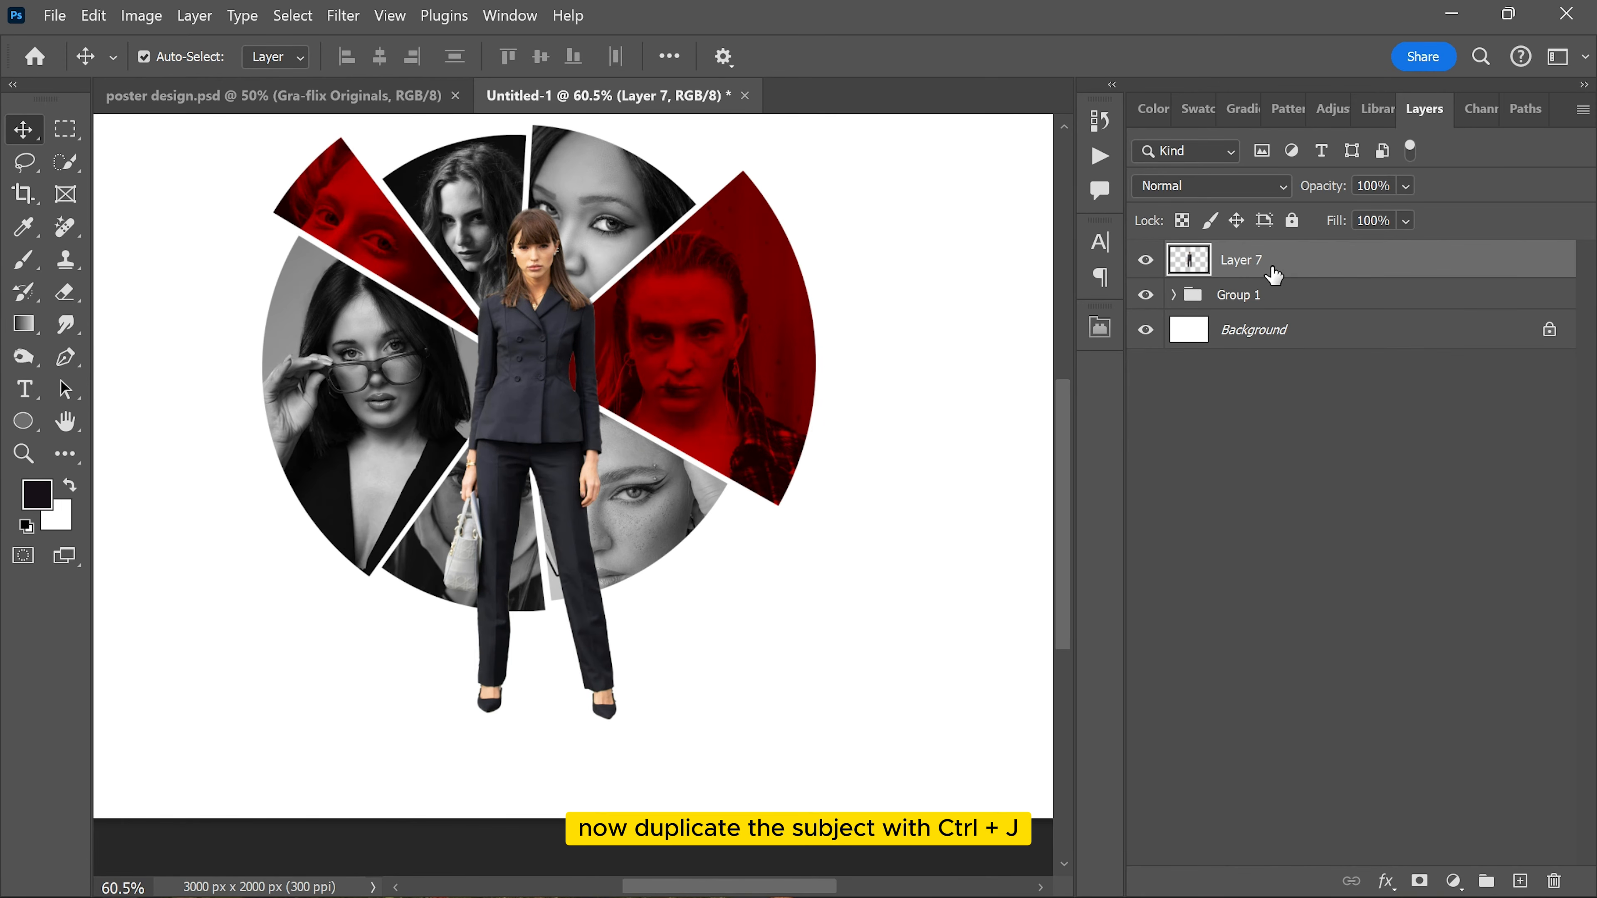
Step: Duplicate Layer 7, flip the lower copy vertically and move it directly below the woman's feet as a reflection
key("ctrl+j")
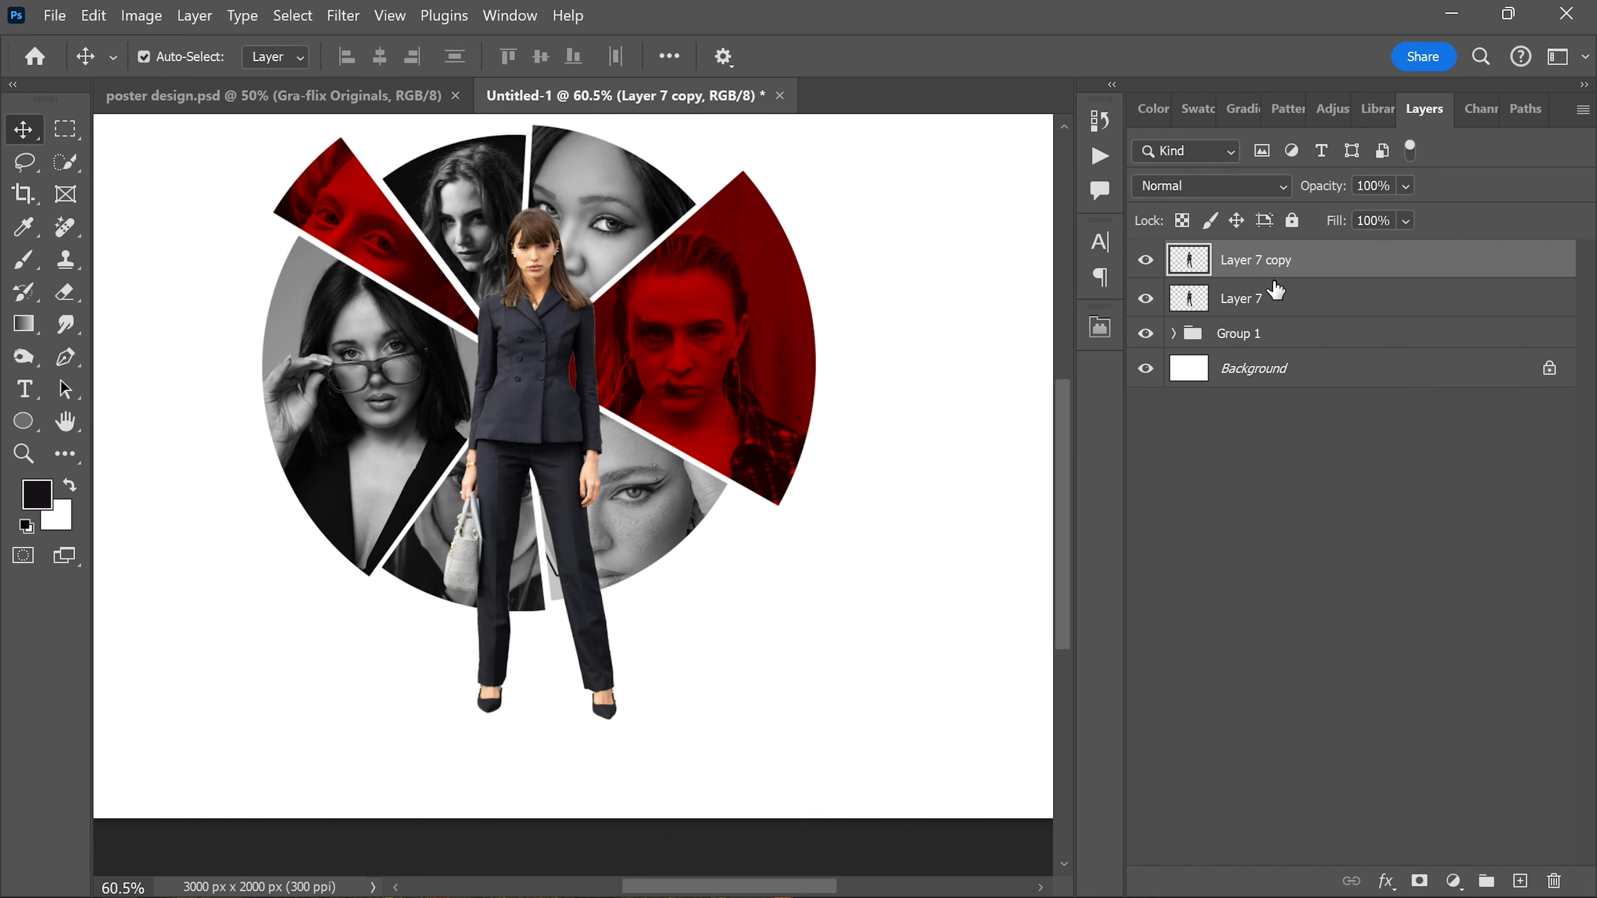
left_click(1265, 307)
key("ctrl+t")
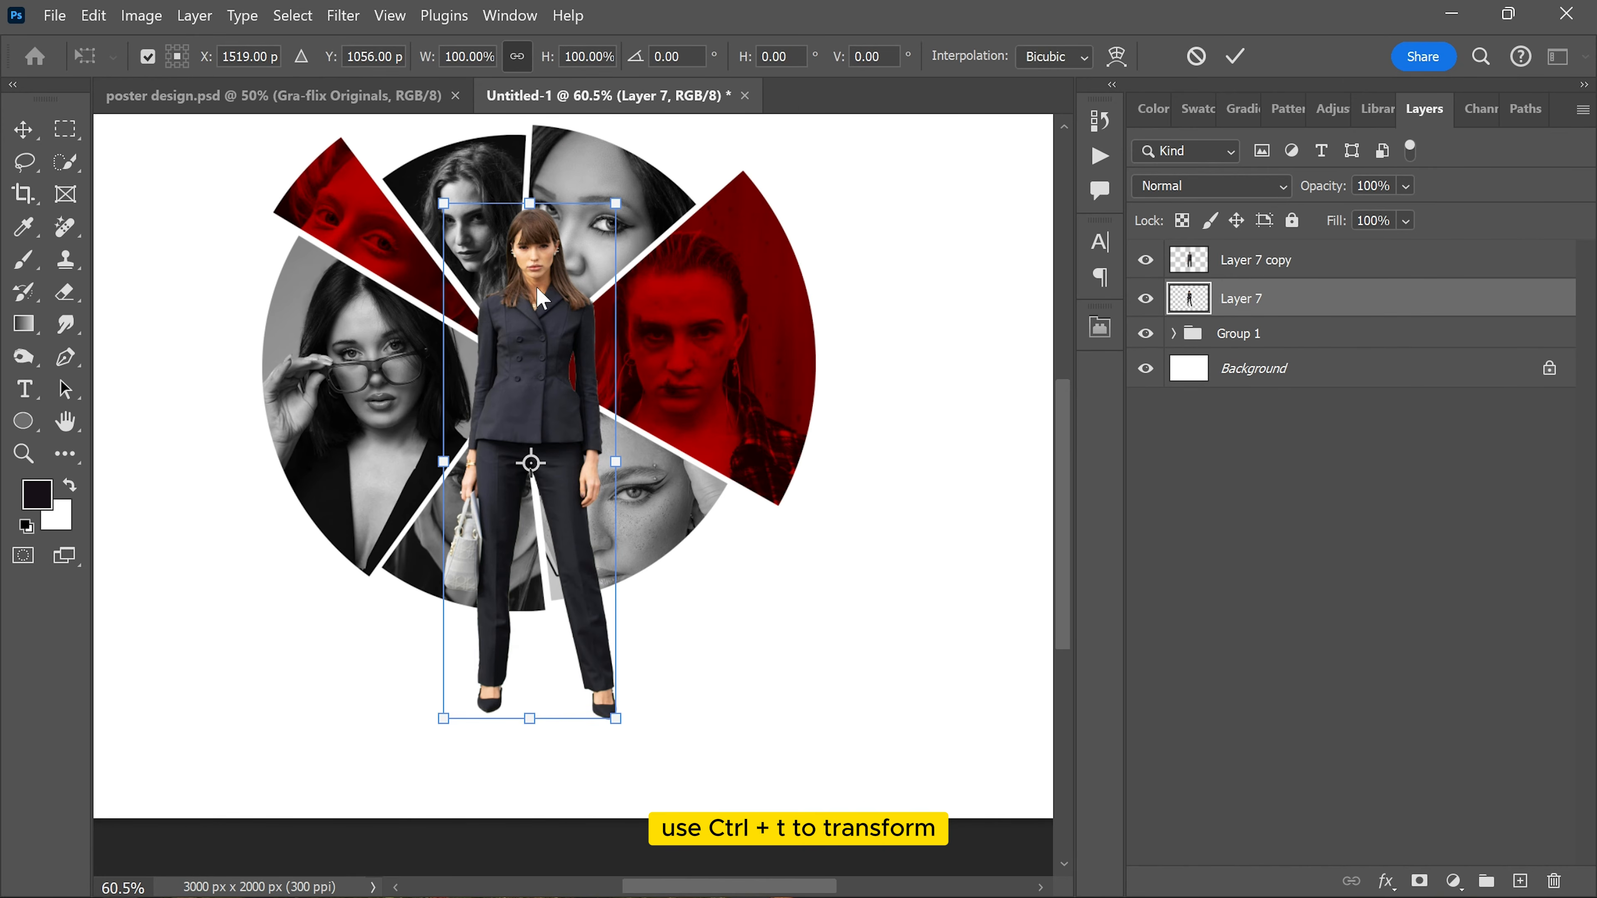
right_click(538, 288)
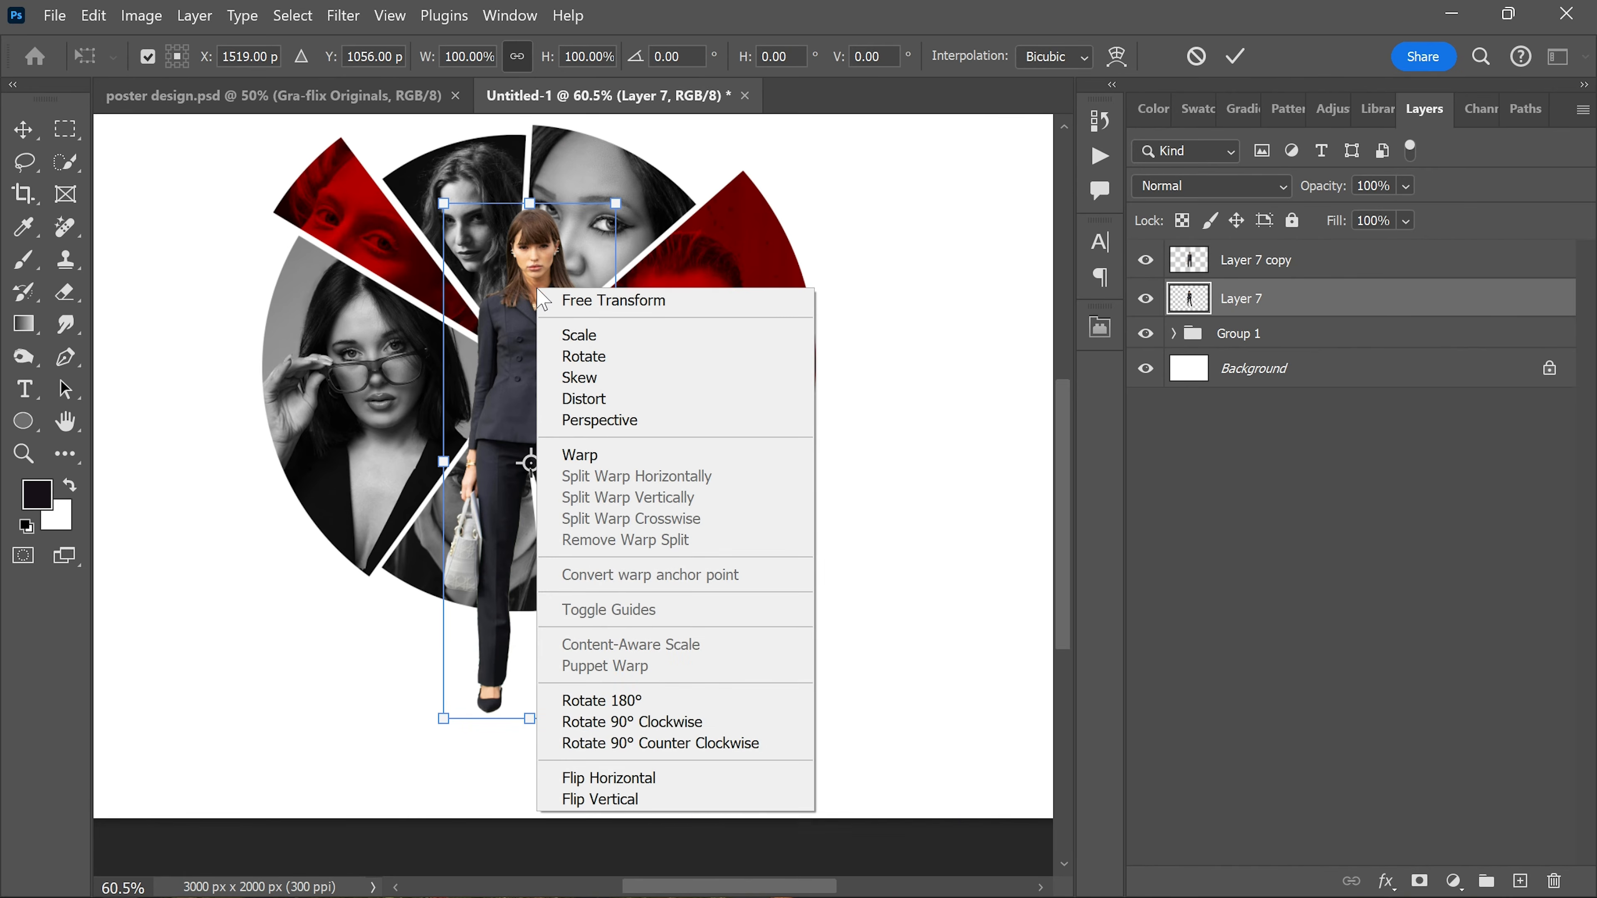
left_click(598, 799)
left_click_drag(542, 327, 520, 796)
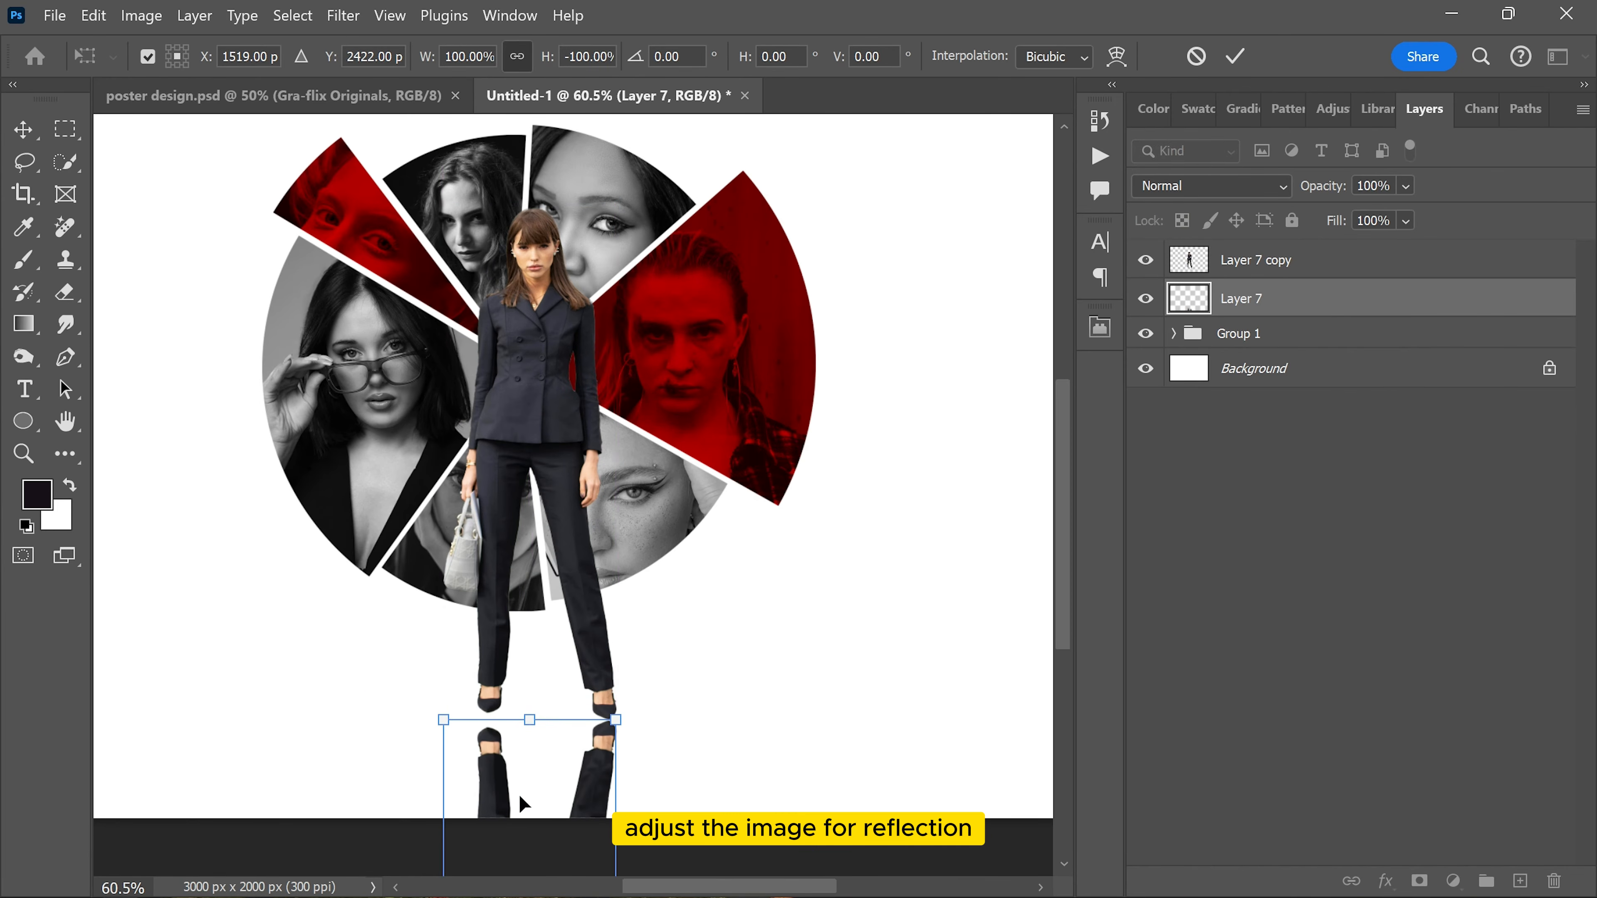
Step: Rotate the flipped reflection about 6.5° and move its shoes up against the woman's shoes
scroll(523, 748, "up", 3)
left_click_drag(577, 581, 580, 360)
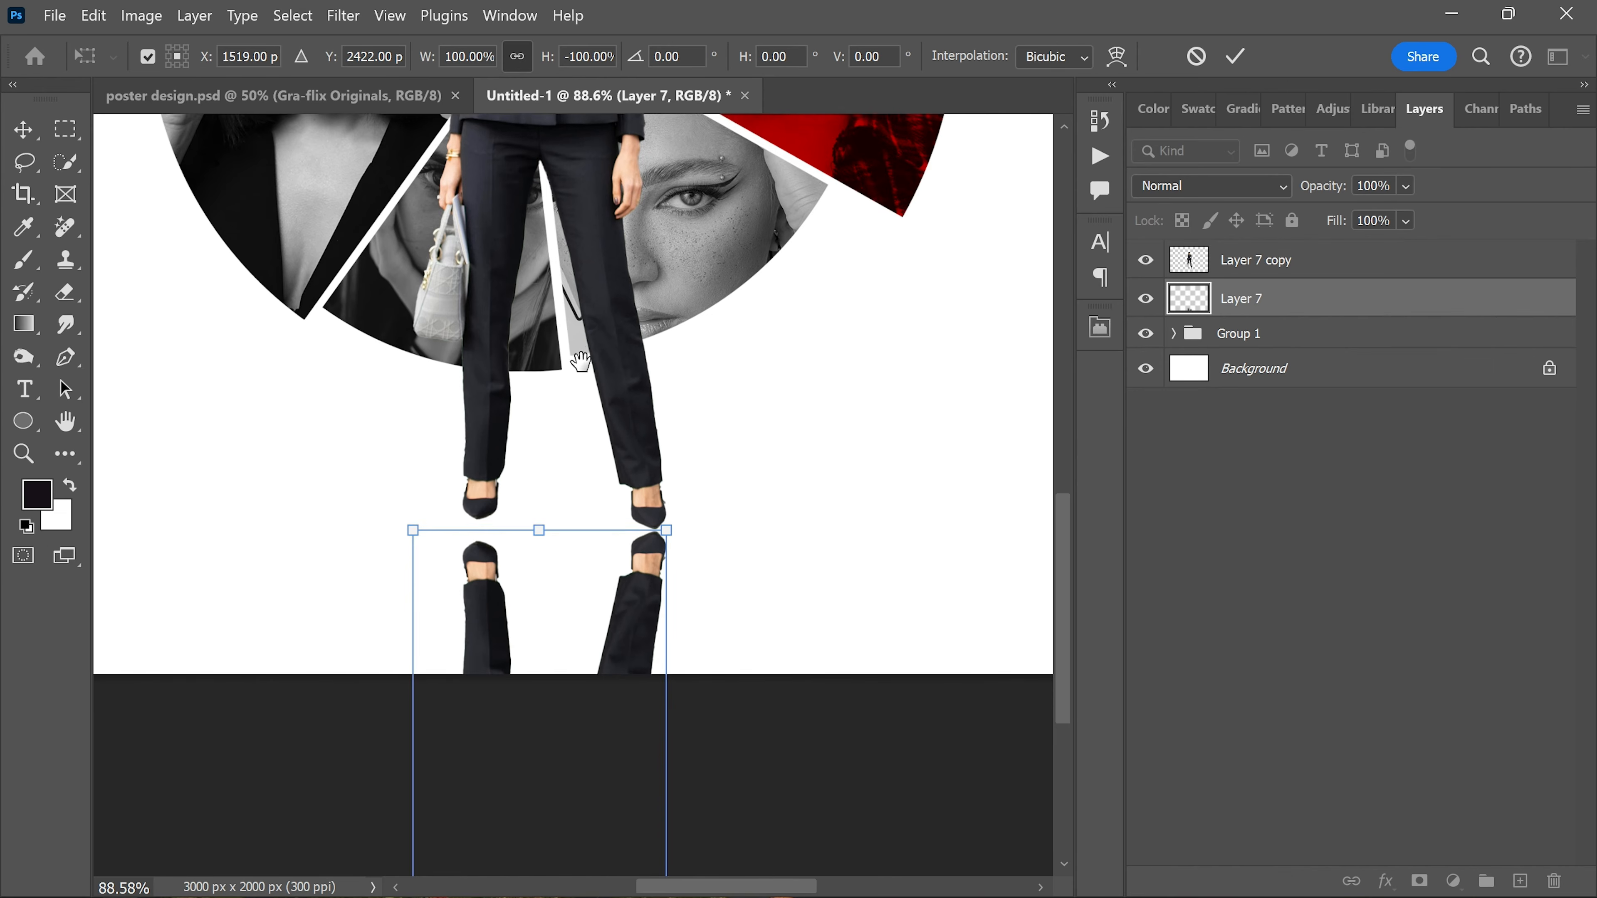
scroll(598, 590, "up", 2)
left_click_drag(575, 484, 624, 511)
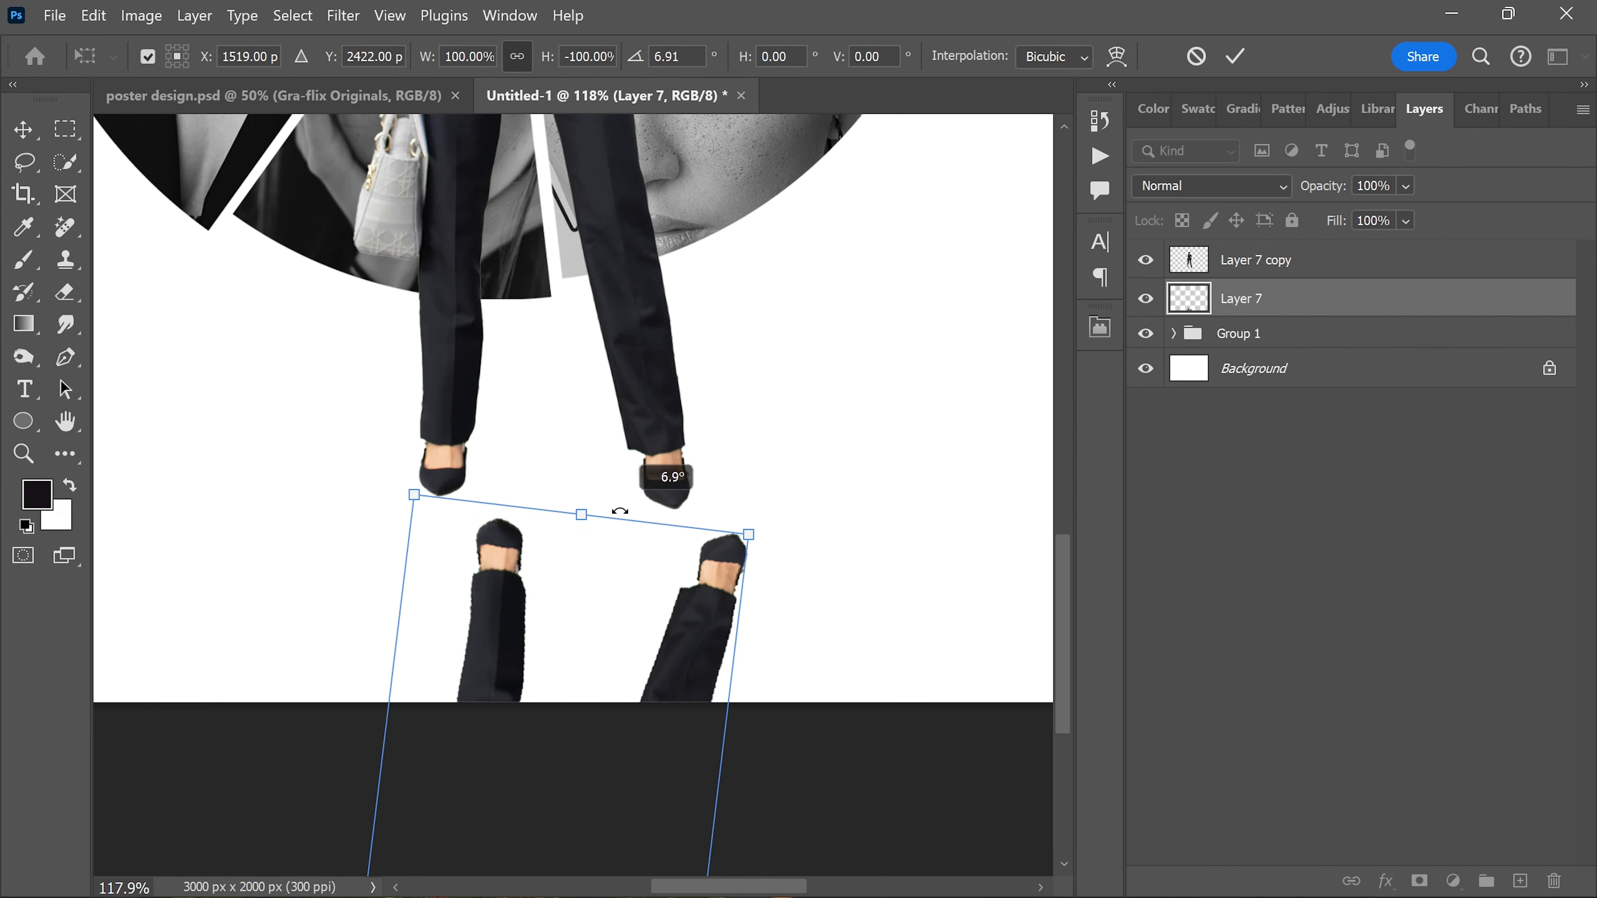
left_click_drag(619, 622, 555, 599)
left_click_drag(691, 508, 715, 469)
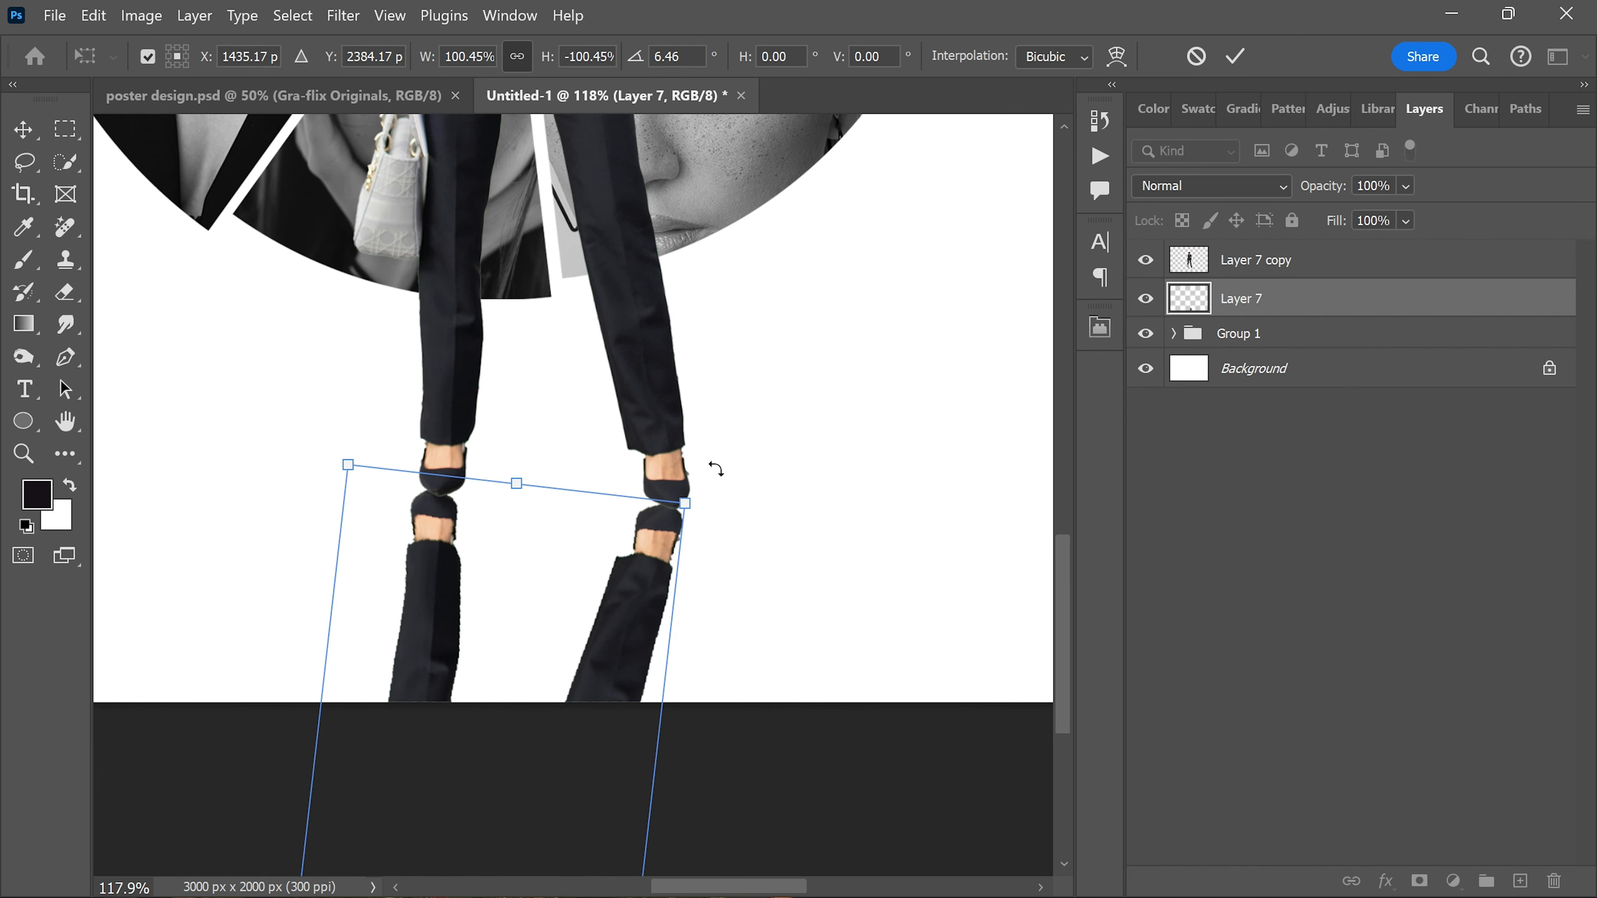
left_click_drag(631, 571, 633, 566)
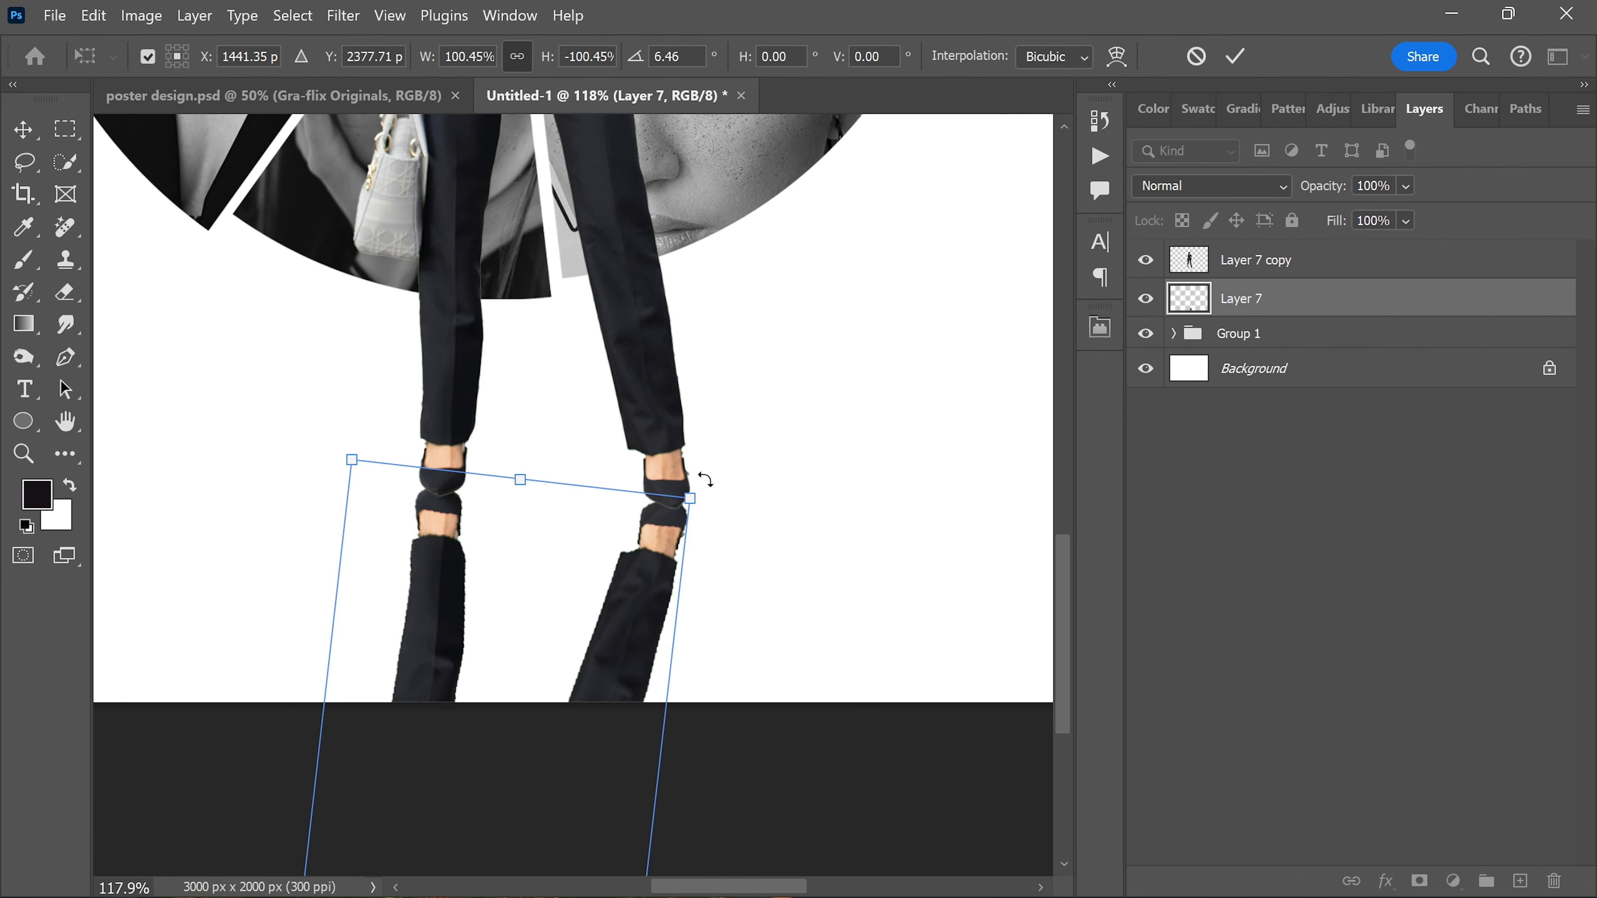
Step: Fine-tune the reflection's rotation to about 6.2°, nudge its shoes to meet the woman's shoes and apply the transform
left_click_drag(702, 474, 705, 475)
key("Down")
key("Down")
key("Down")
key("Down")
key("Right")
key("Right")
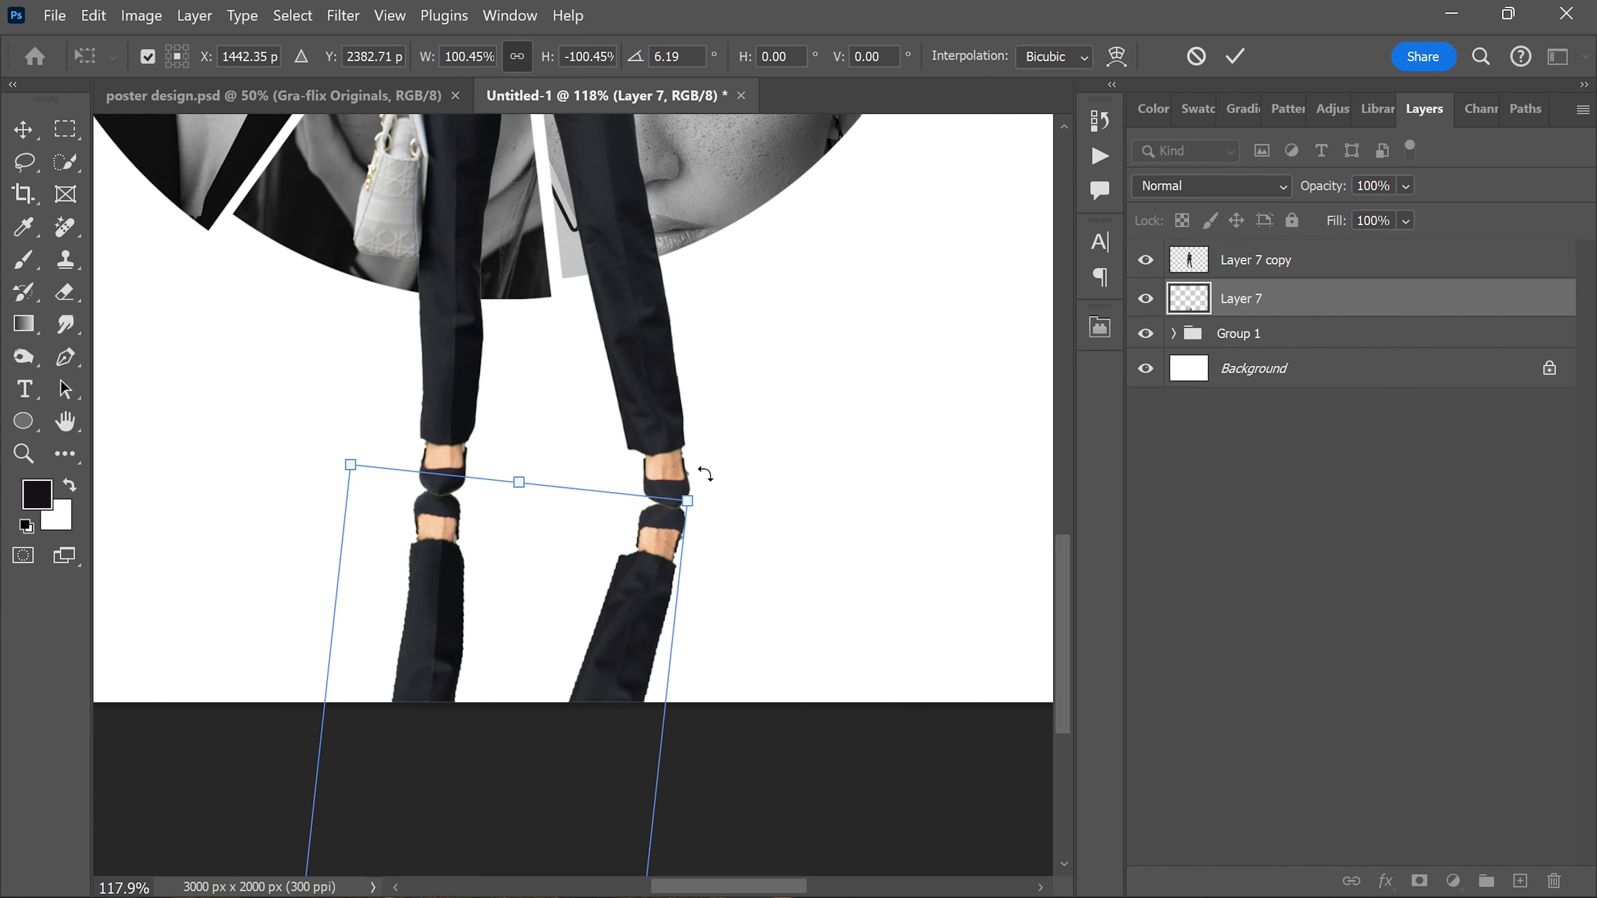
key("Up")
key("Up")
key("Up")
key("Up")
key("Up")
key("Up")
key("Up")
key("Right")
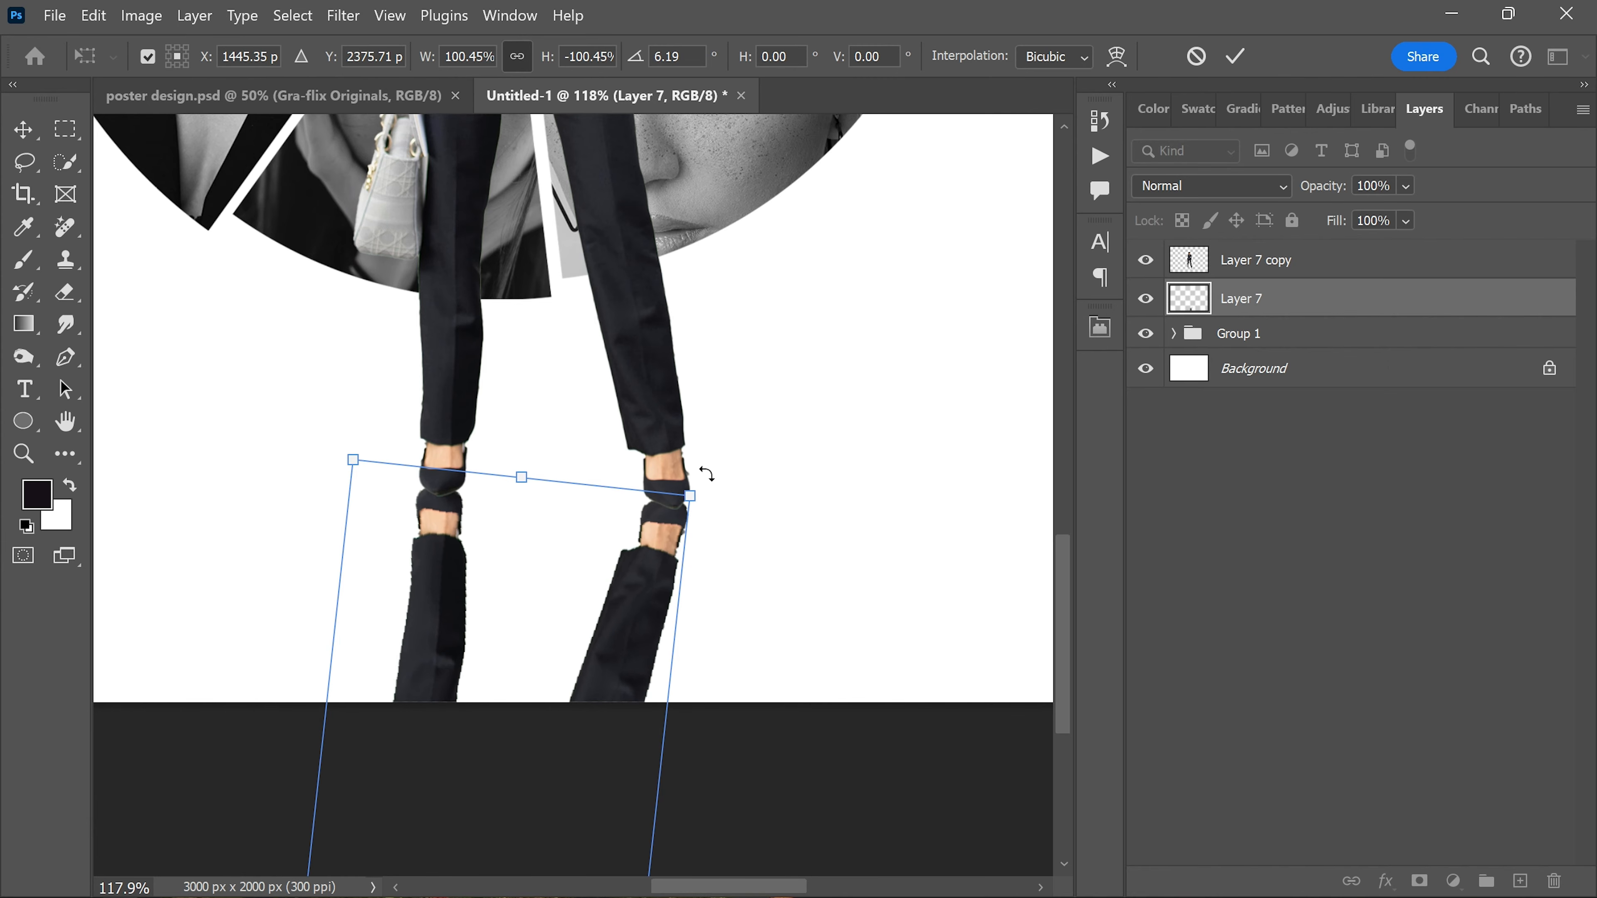
left_click(1233, 58)
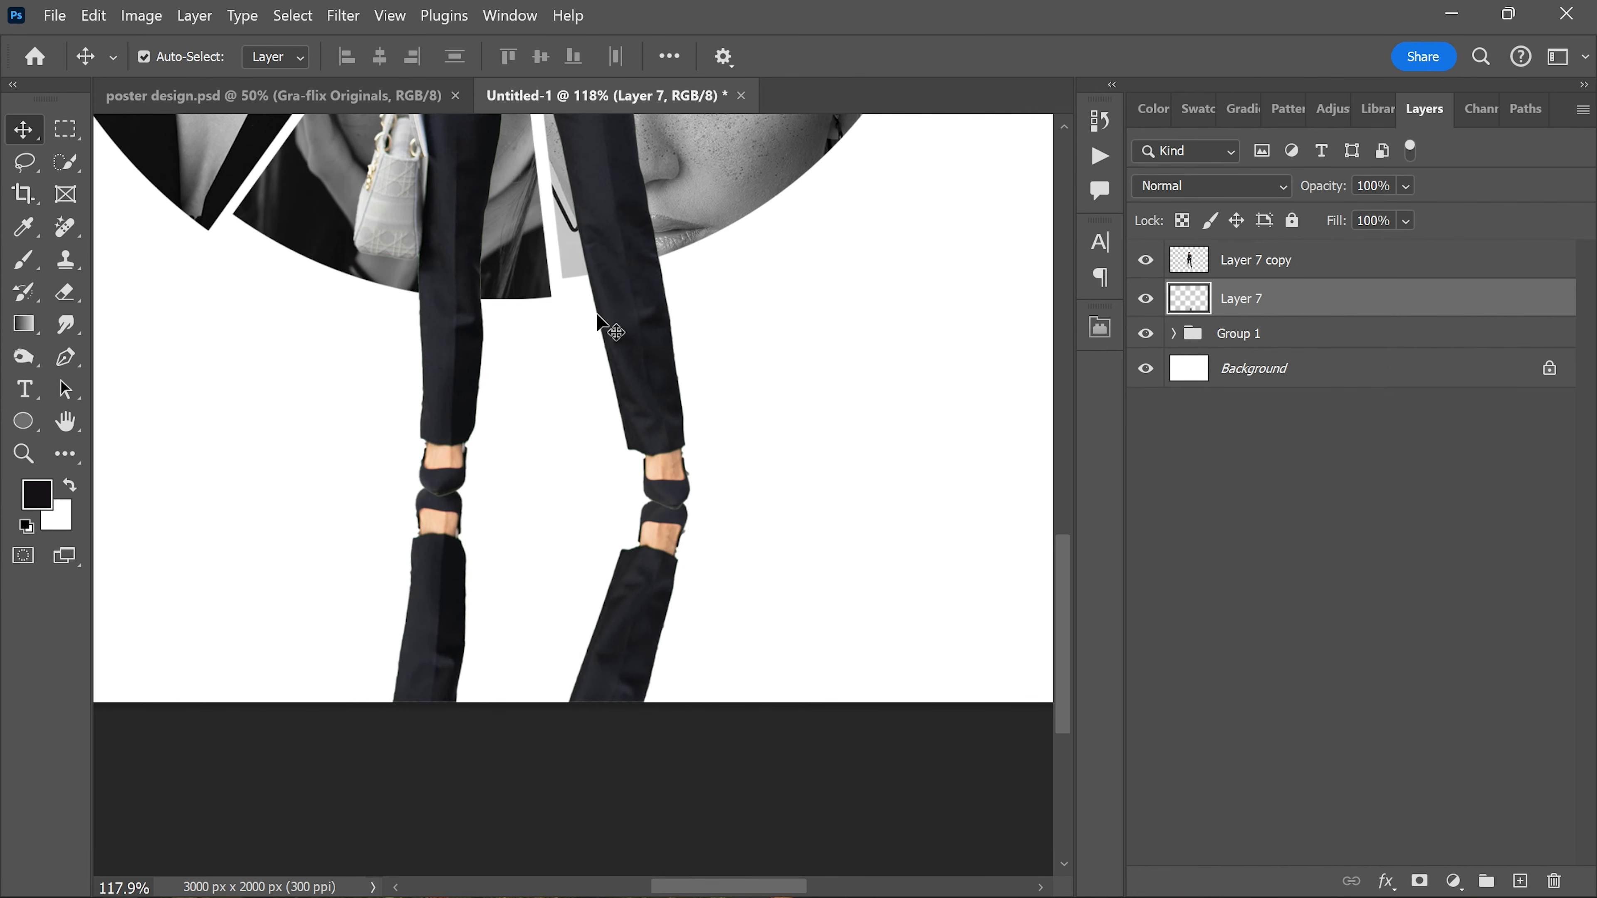
Step: Add a layer mask to the reflection on Layer 7 and fade its lower part out with a vertical linear gradient
left_click(1418, 880)
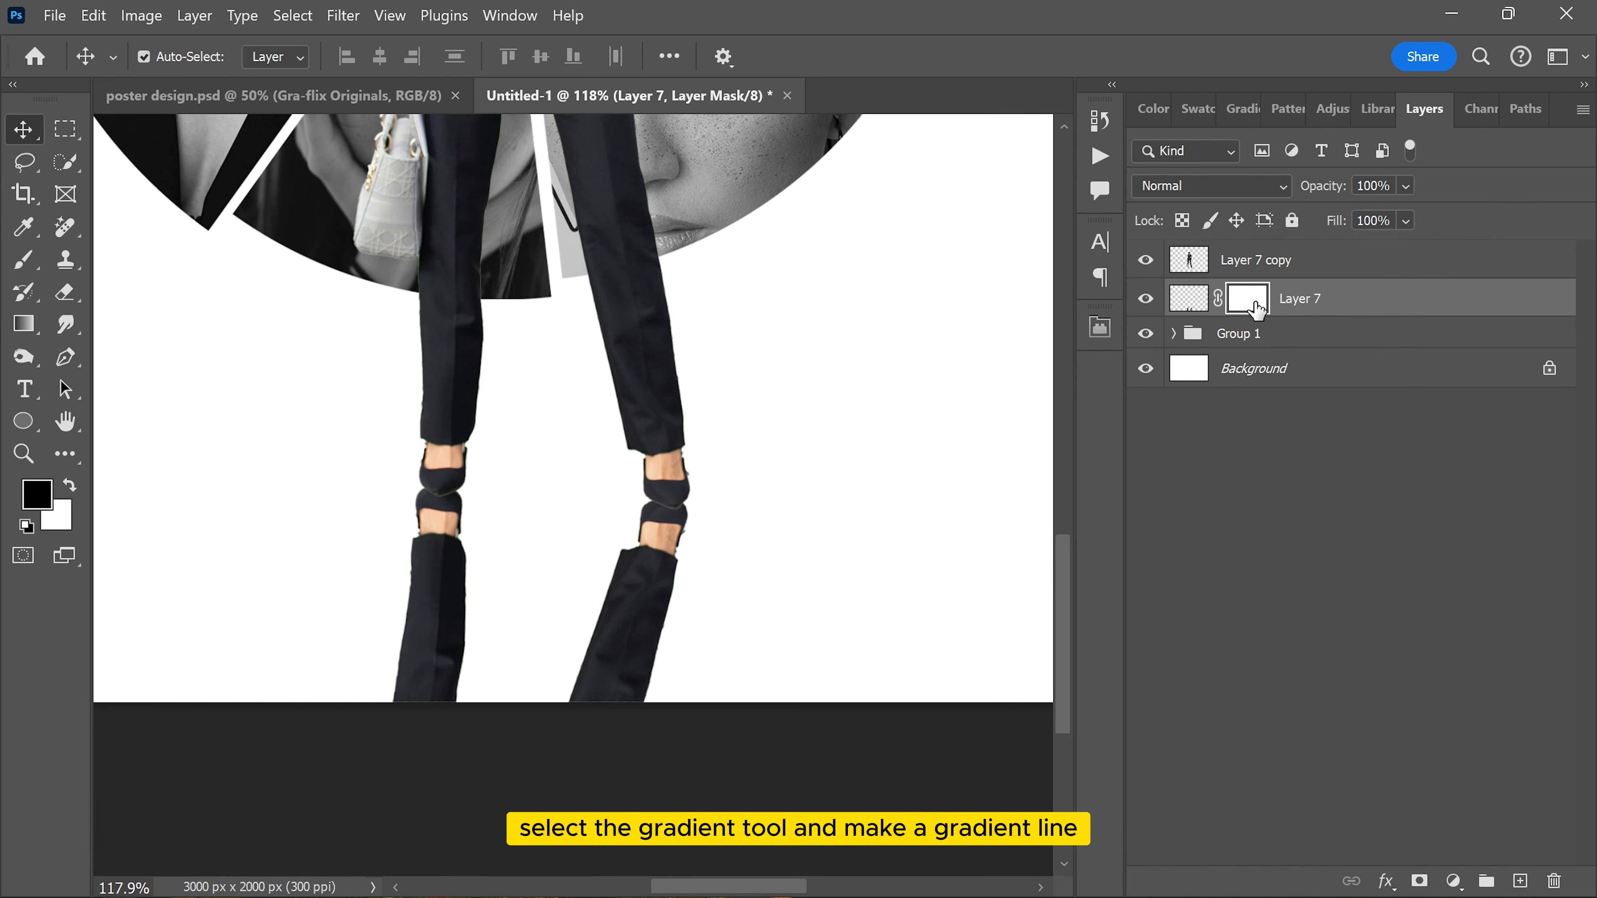
left_click(23, 324)
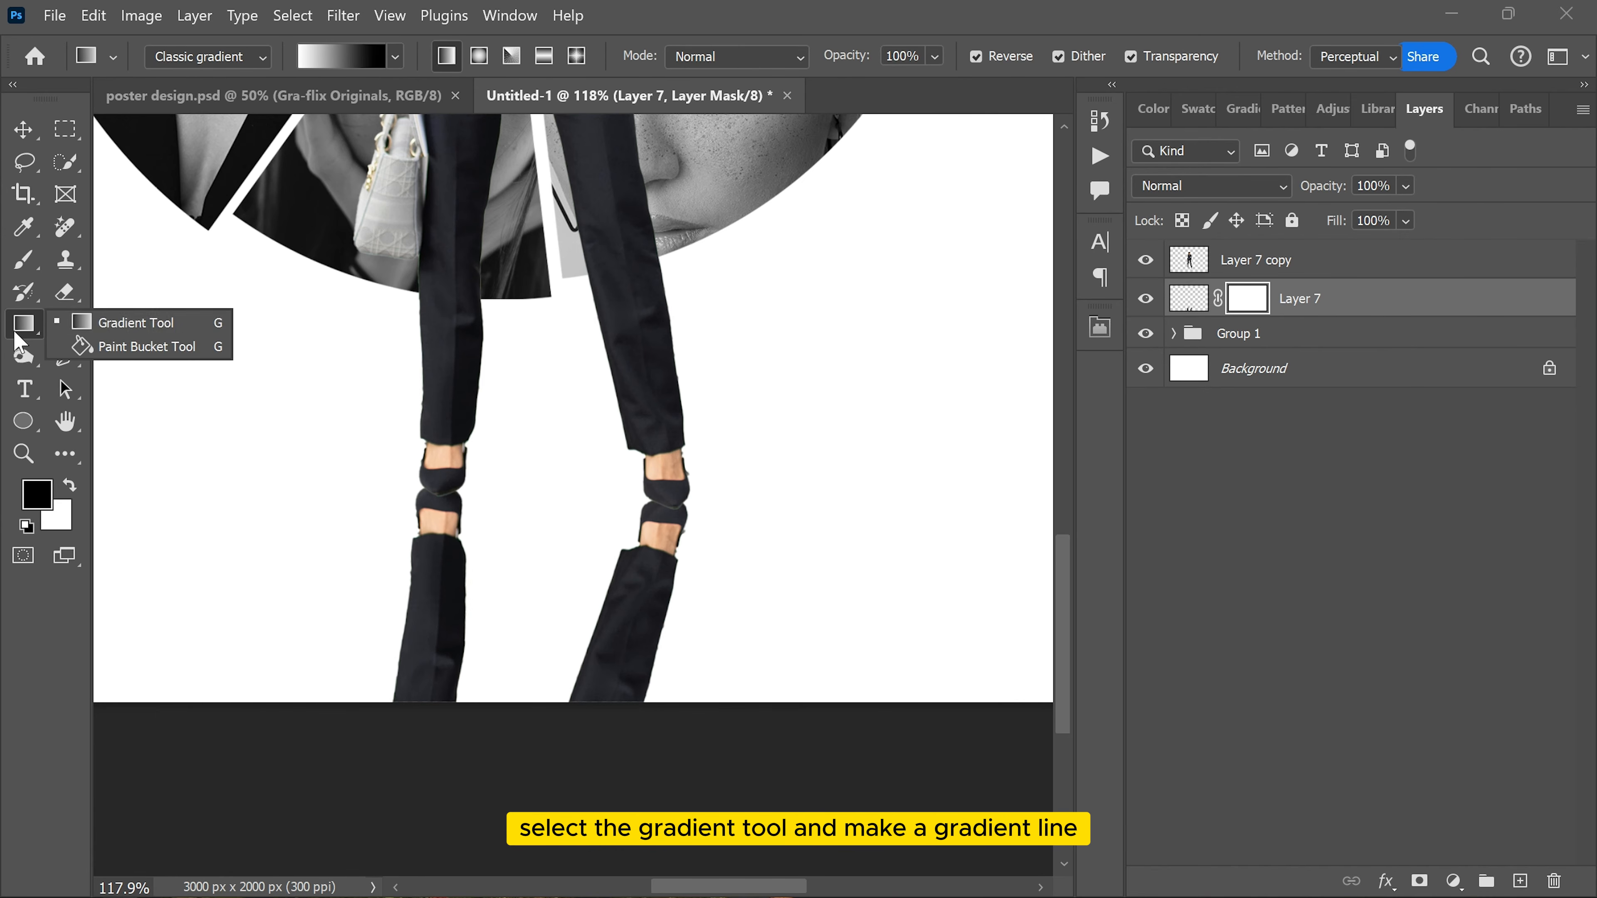
left_click(119, 317)
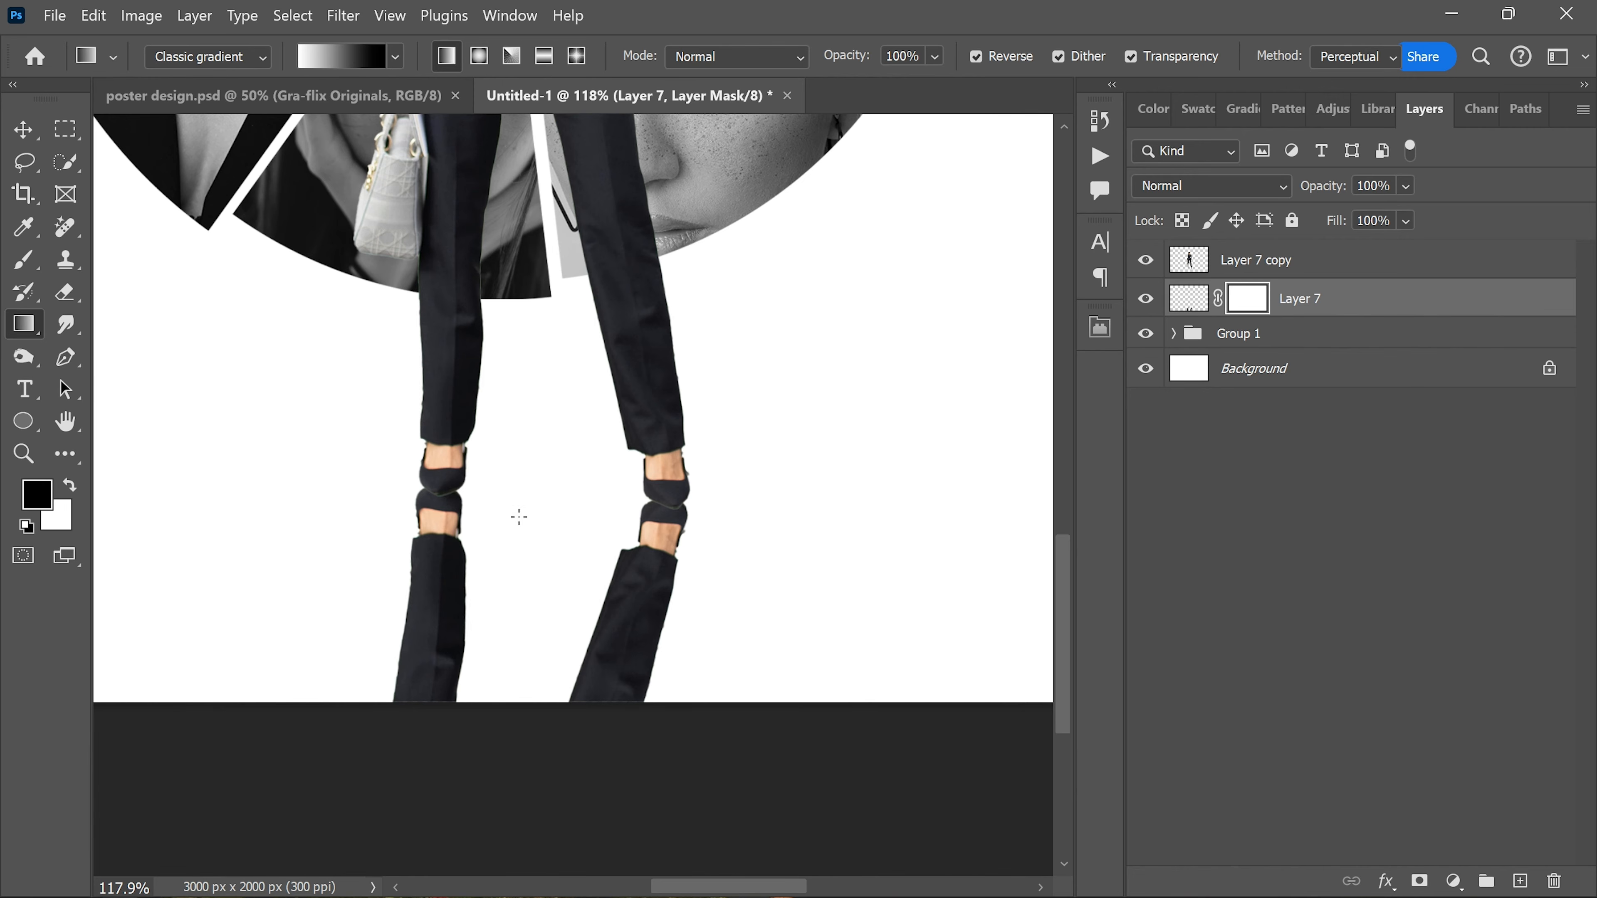
left_click_drag(518, 647, 520, 652)
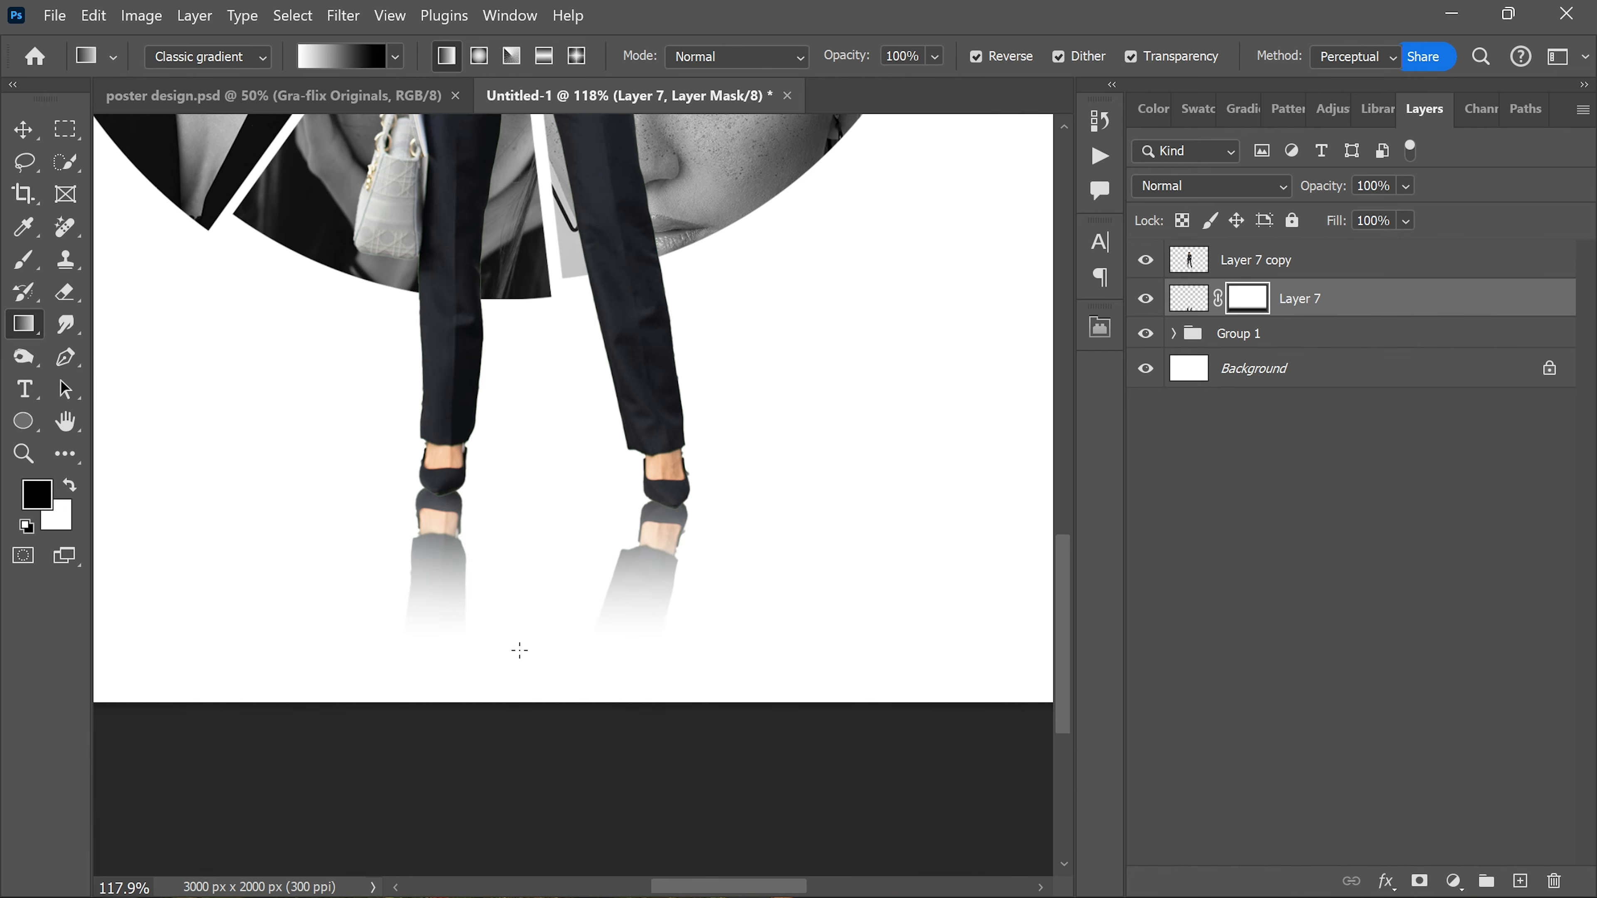
Step: Reduce the opacity of the reflection on Layer 7 to 42%
scroll(539, 589, "down", 5)
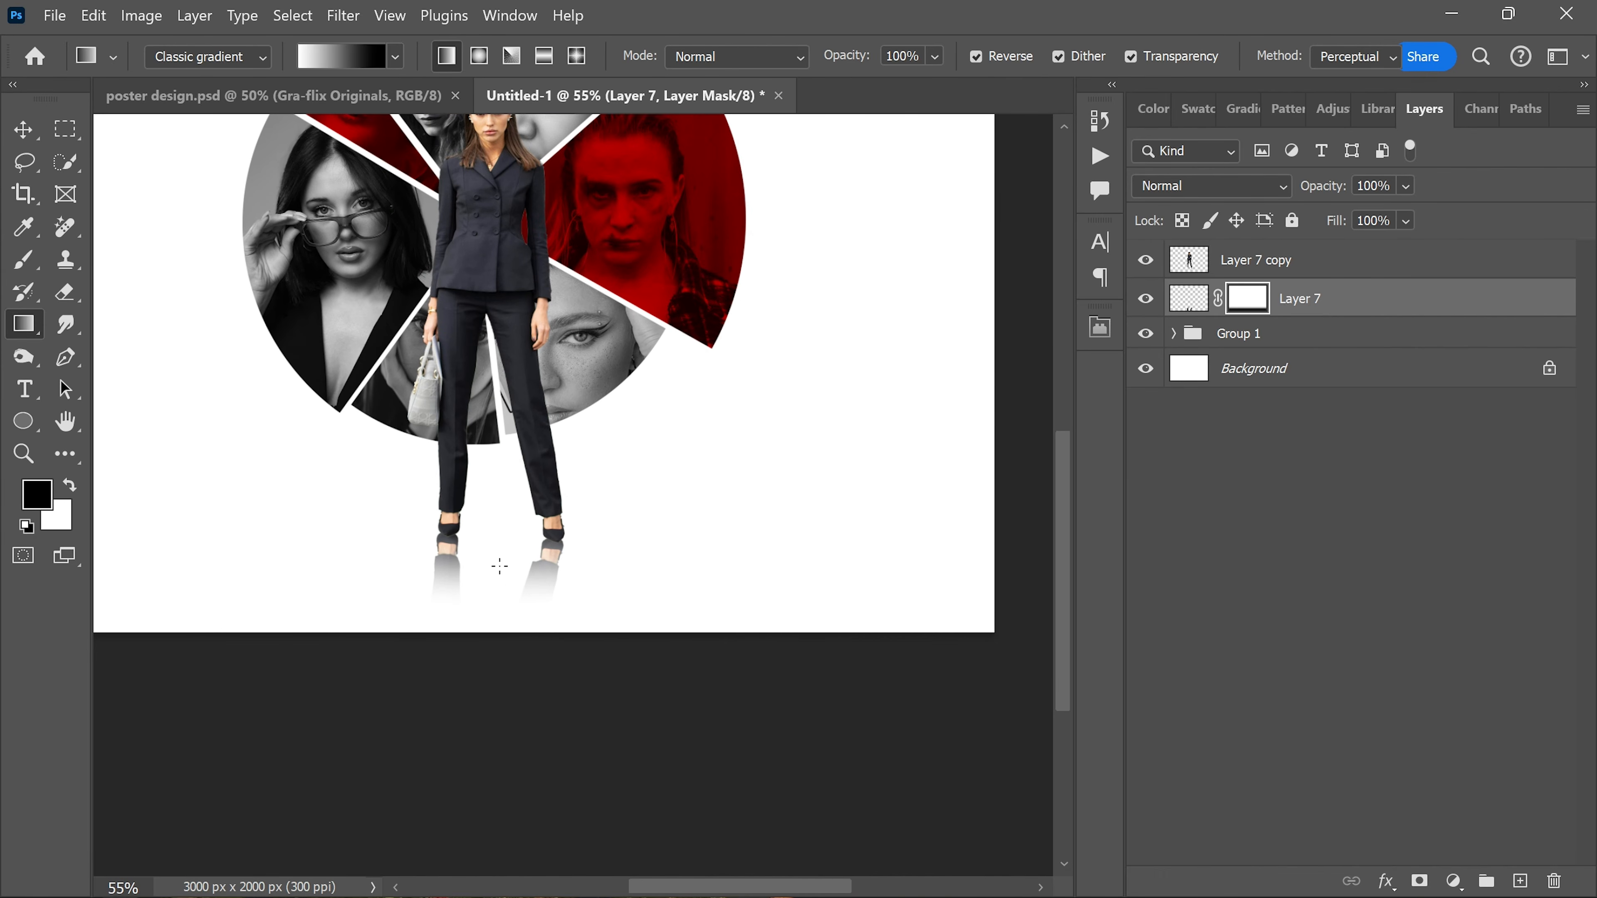
left_click(1406, 185)
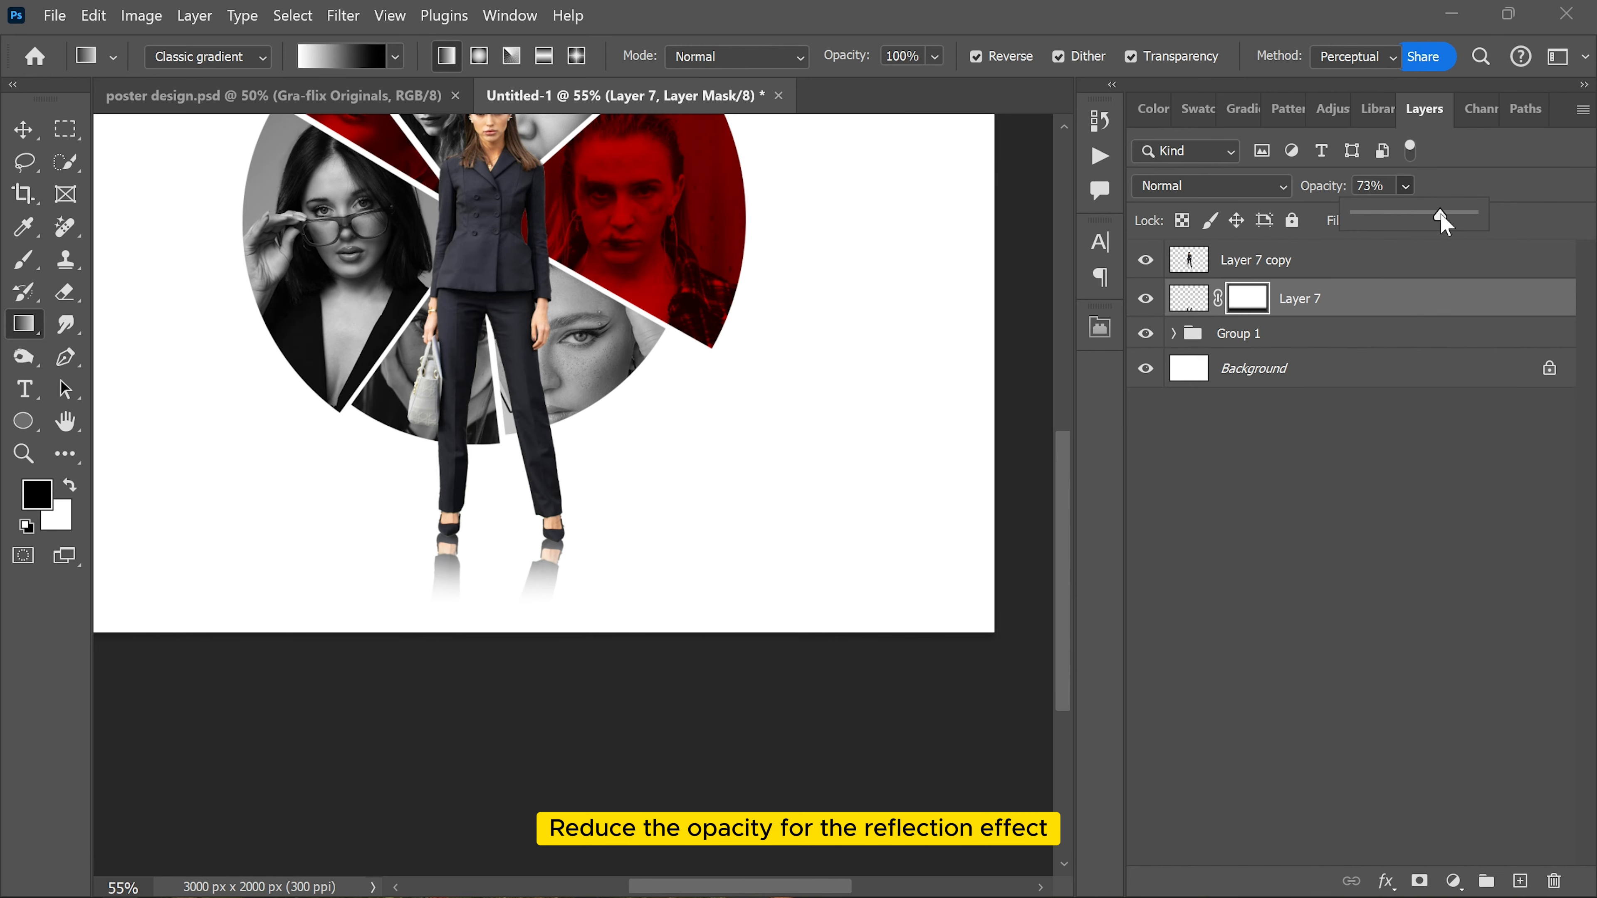
left_click_drag(1443, 221, 1402, 229)
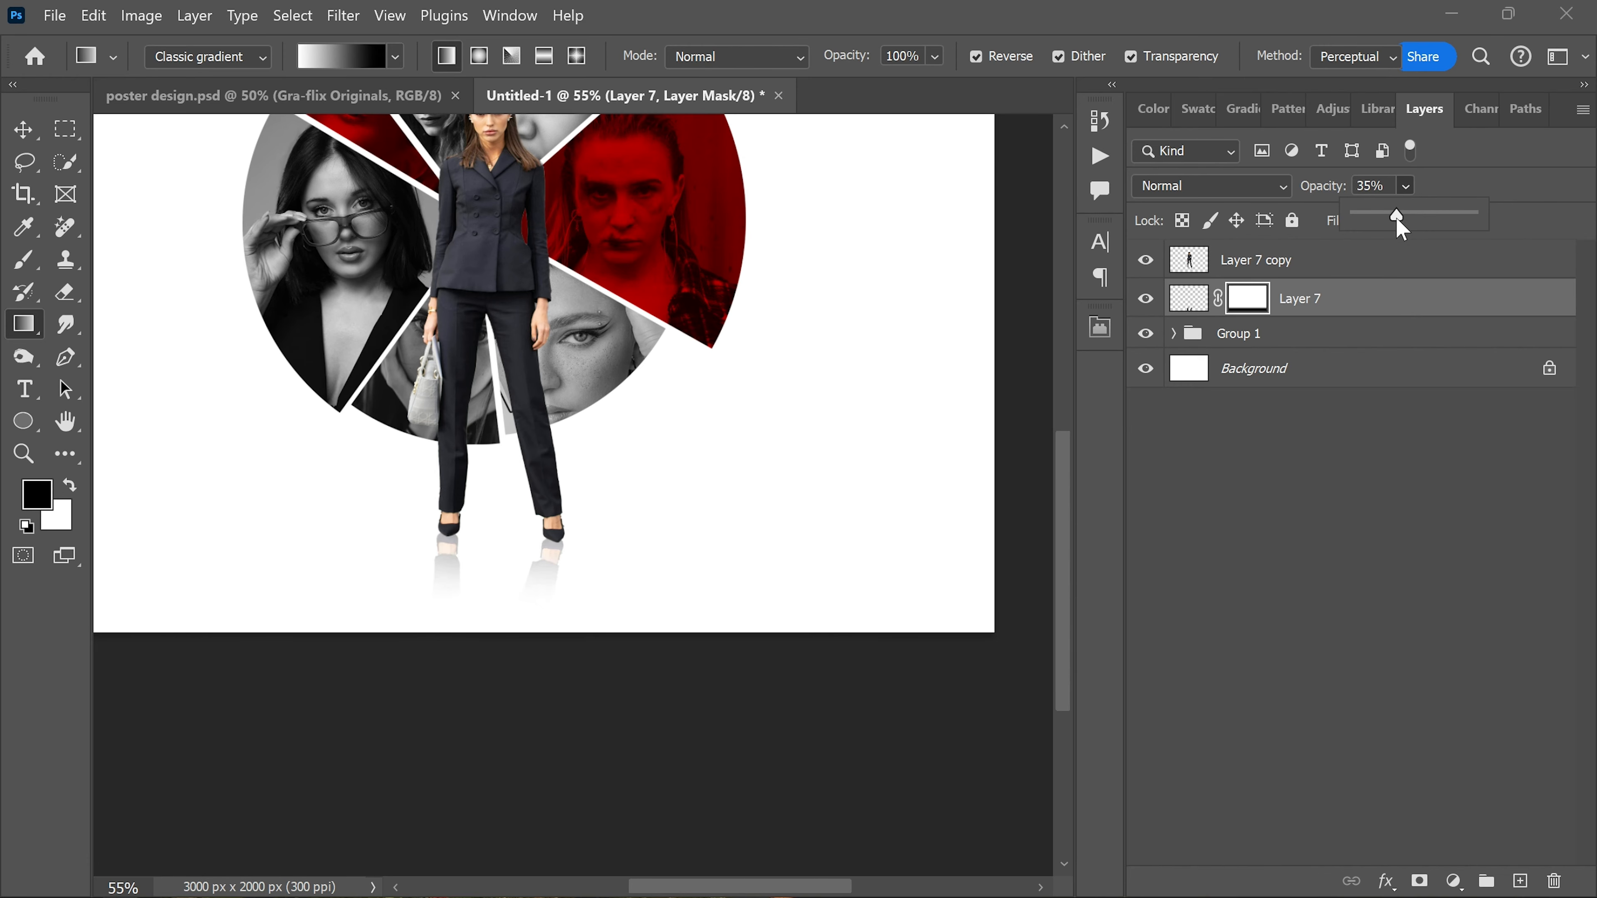
key("v")
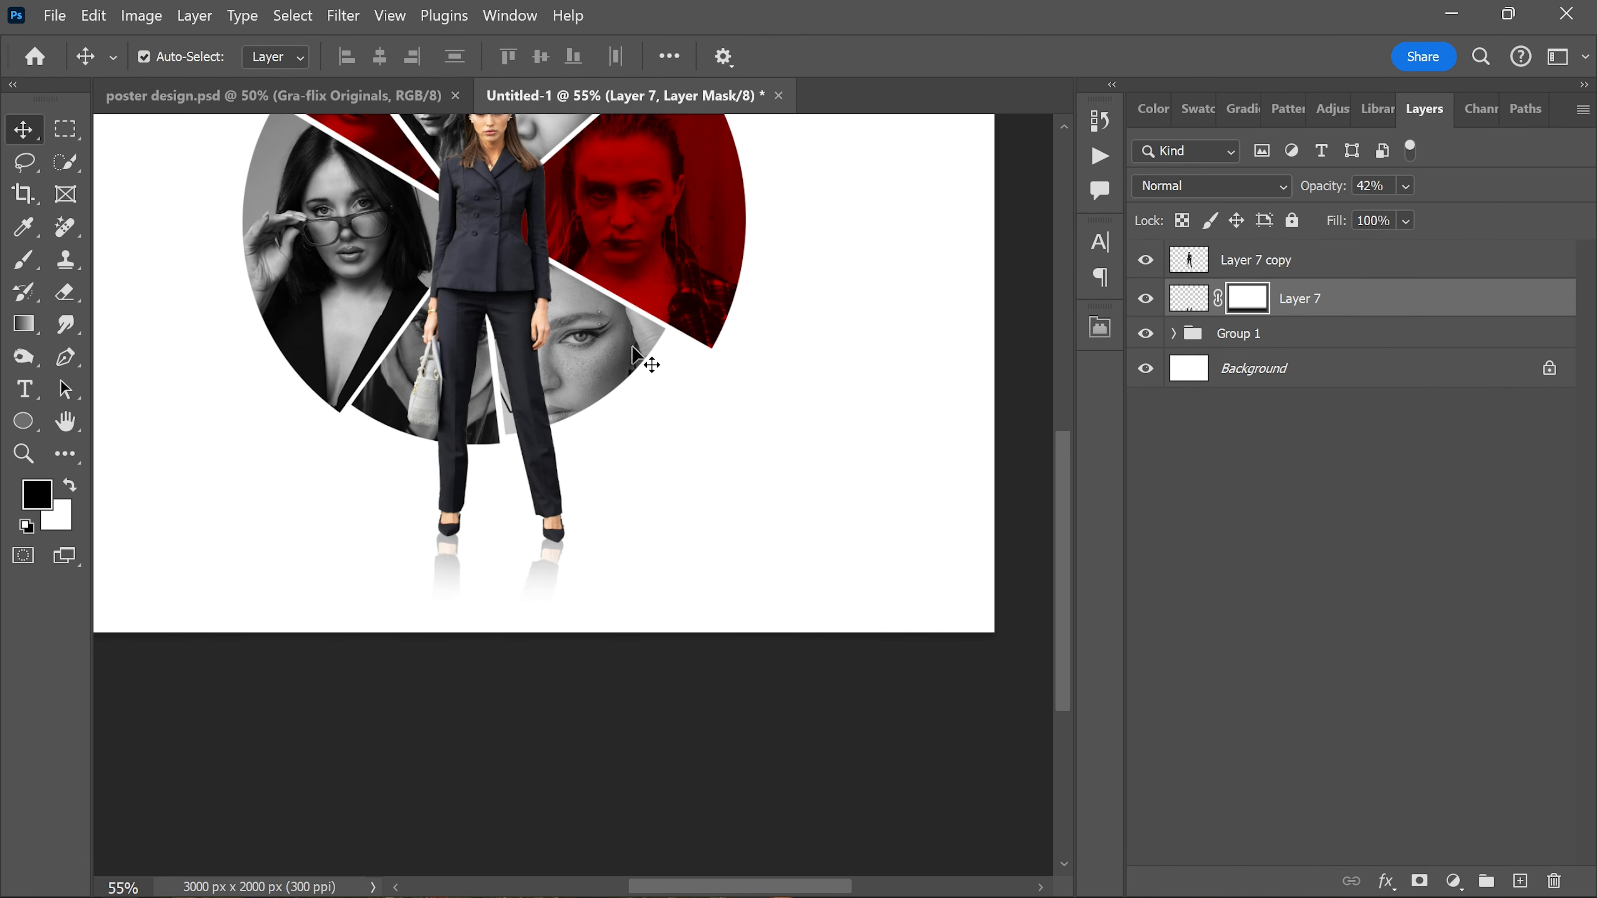
scroll(641, 357, "up", 2)
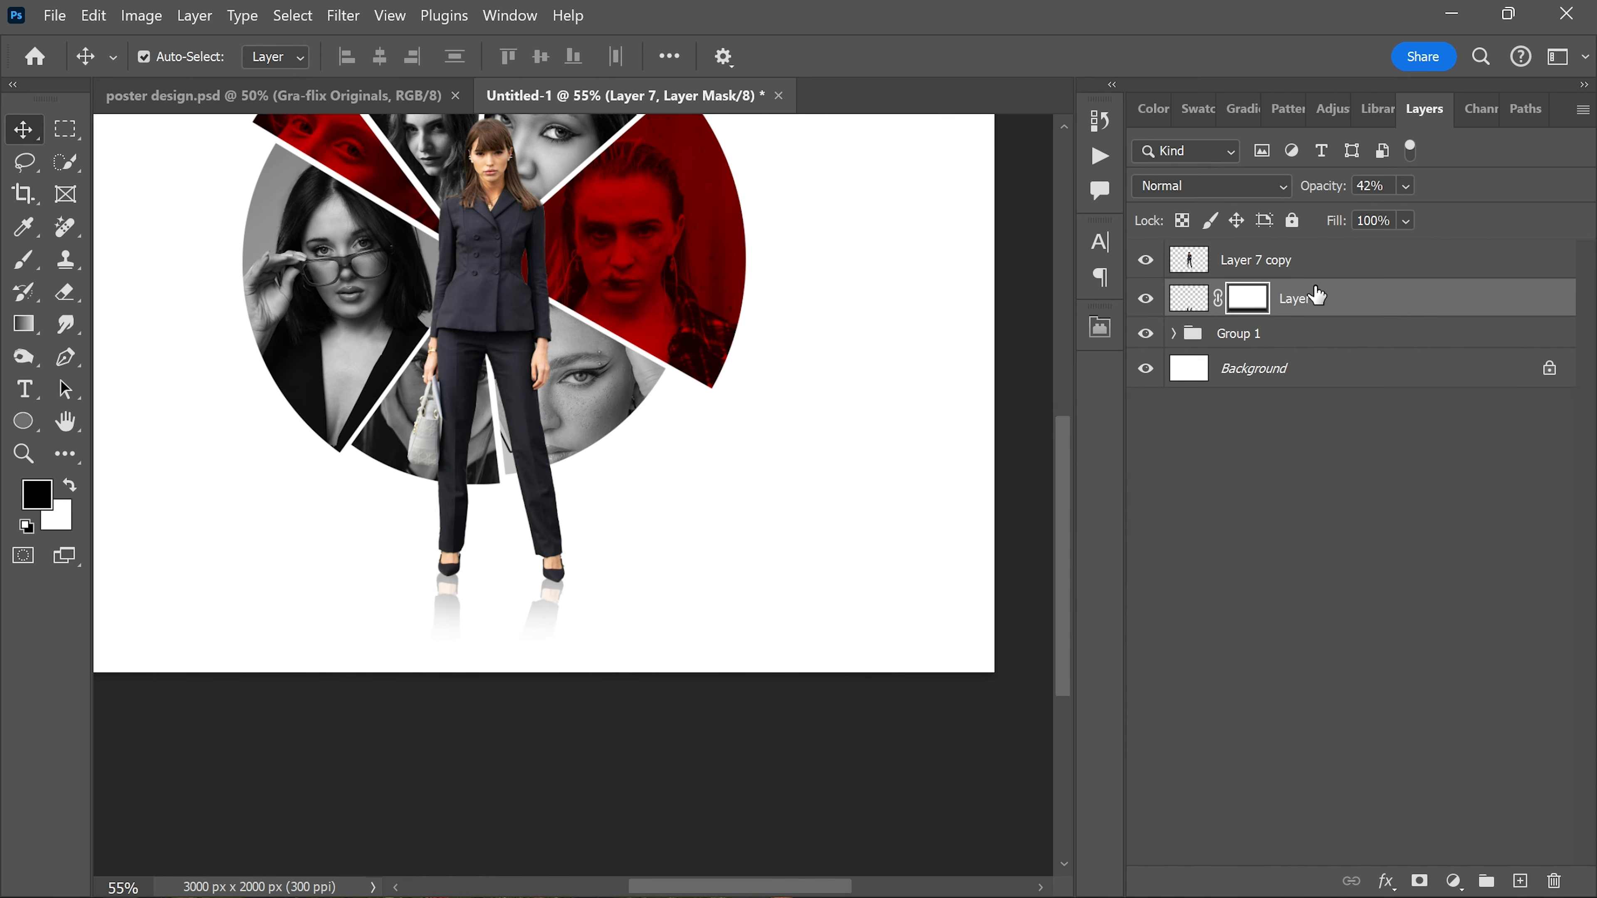
Step: Create a blank layer above Layer 7 and flatten the soft 600 px brush tip into a thin horizontal ellipse at 0°
key("ctrl+2")
left_click(1520, 881)
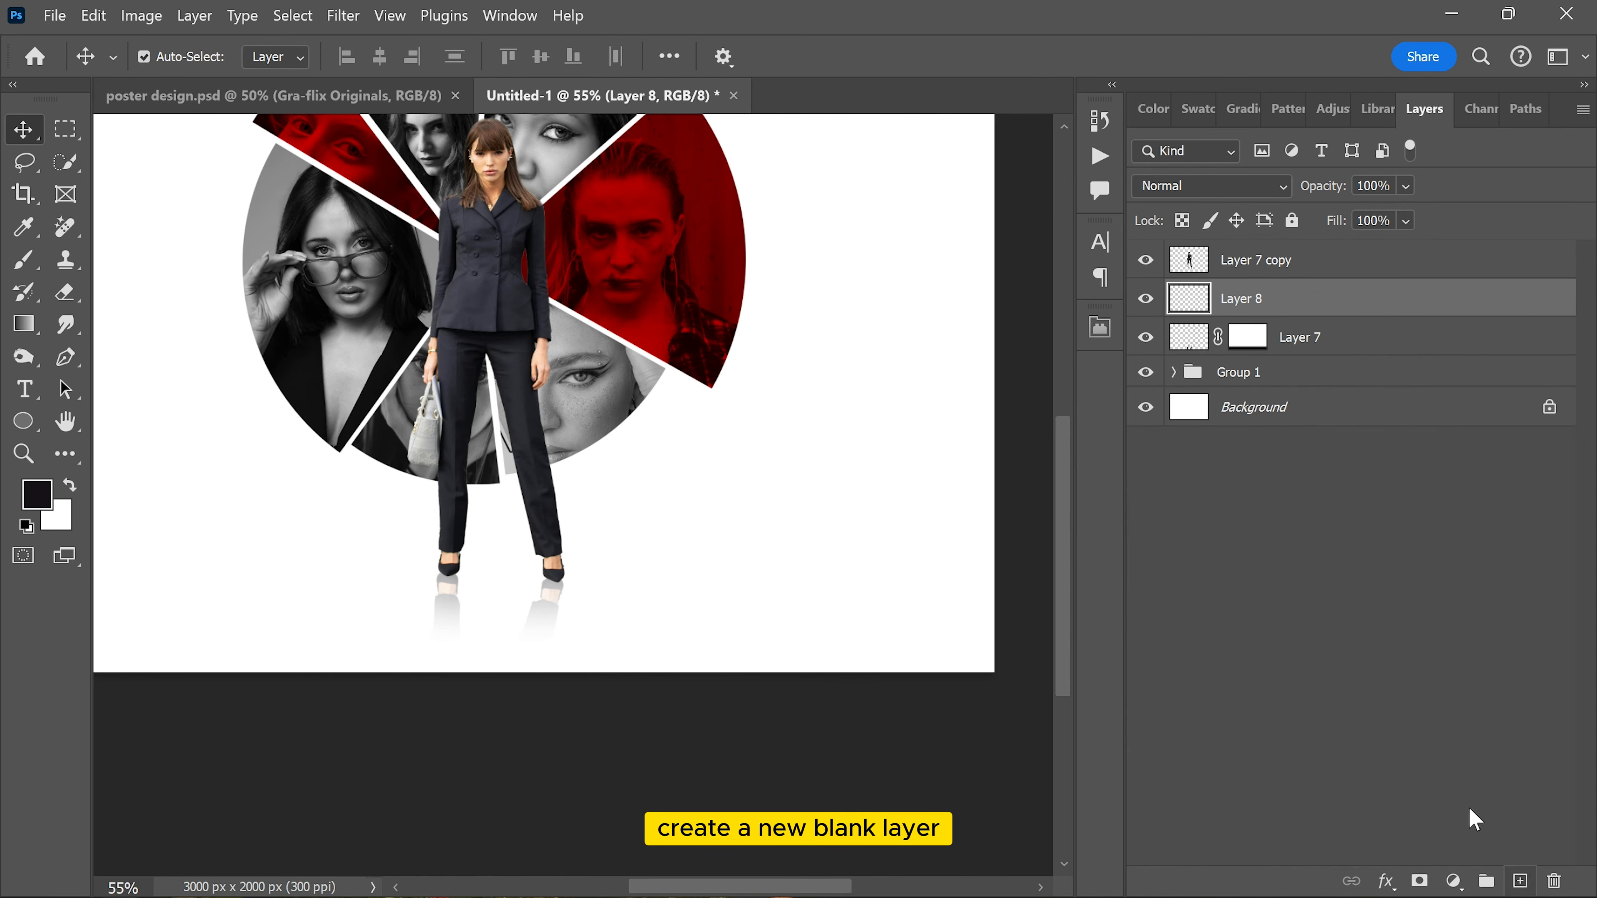
scroll(481, 618, "up", 3)
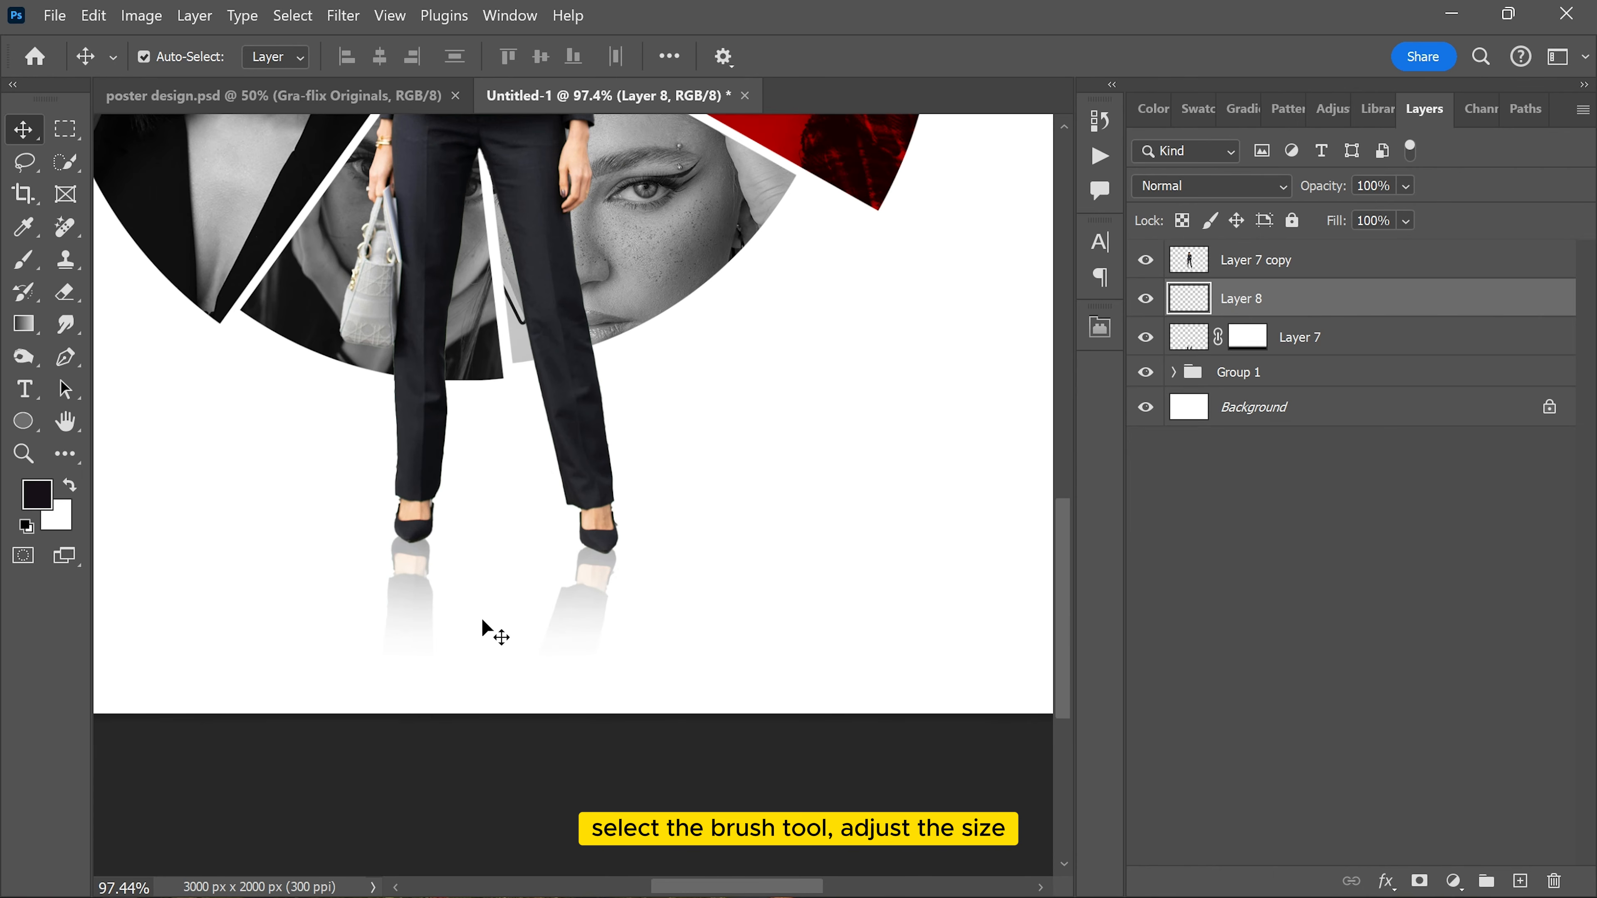
left_click(24, 259)
left_click(104, 258)
right_click(531, 356)
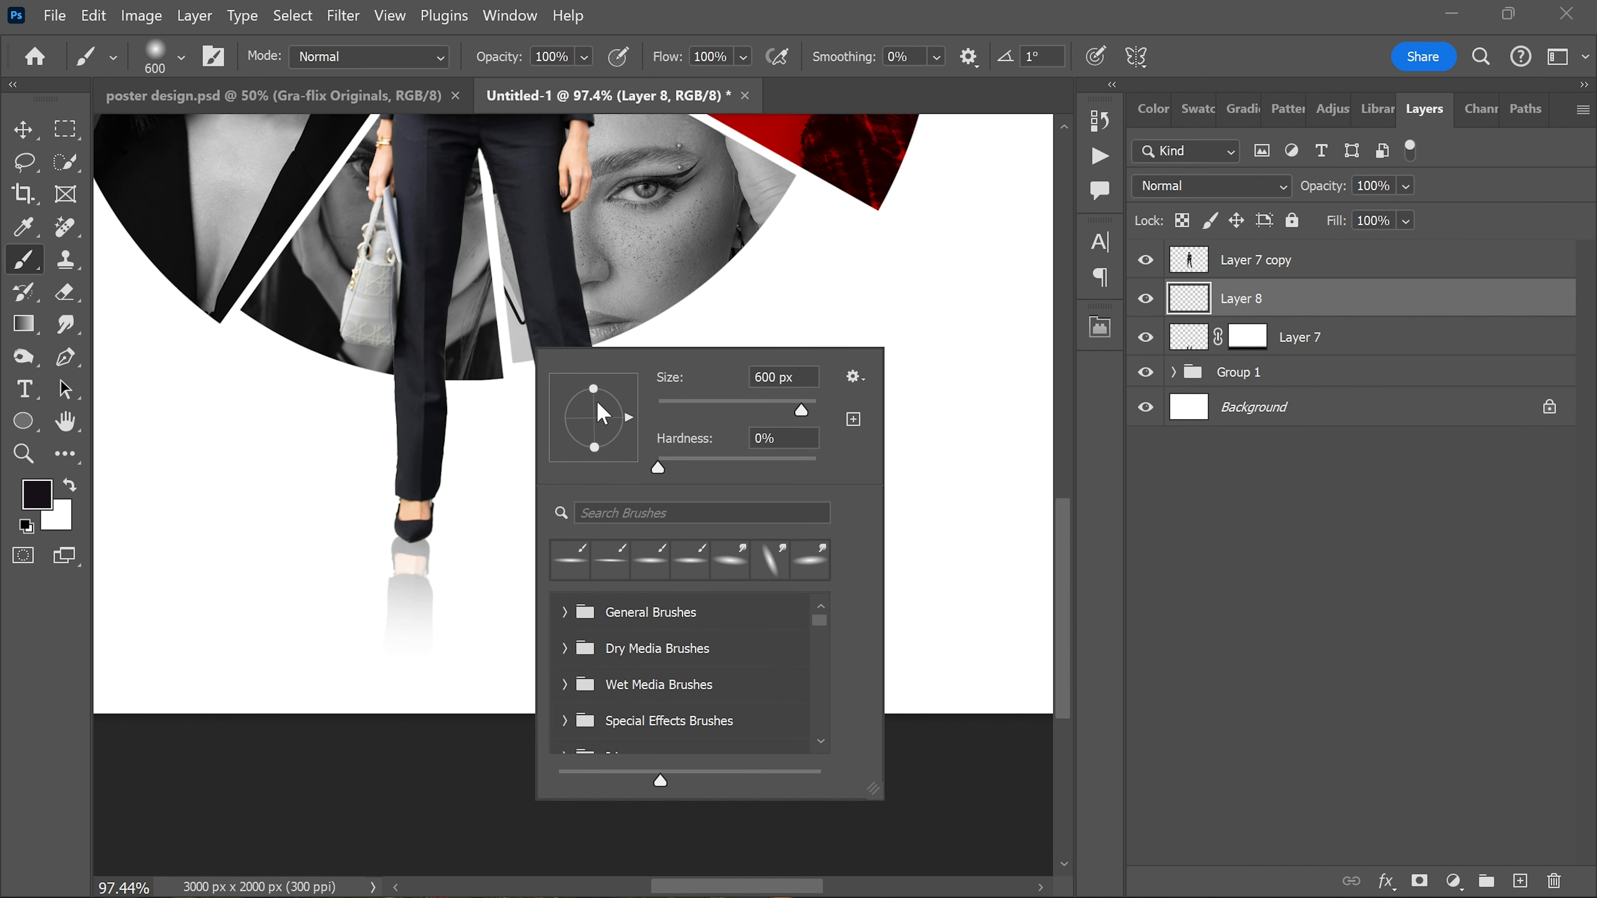
left_click_drag(593, 389, 593, 403)
Step: Paint a soft black ground shadow under each of the woman's shoes on Layer 8
left_click(1284, 301)
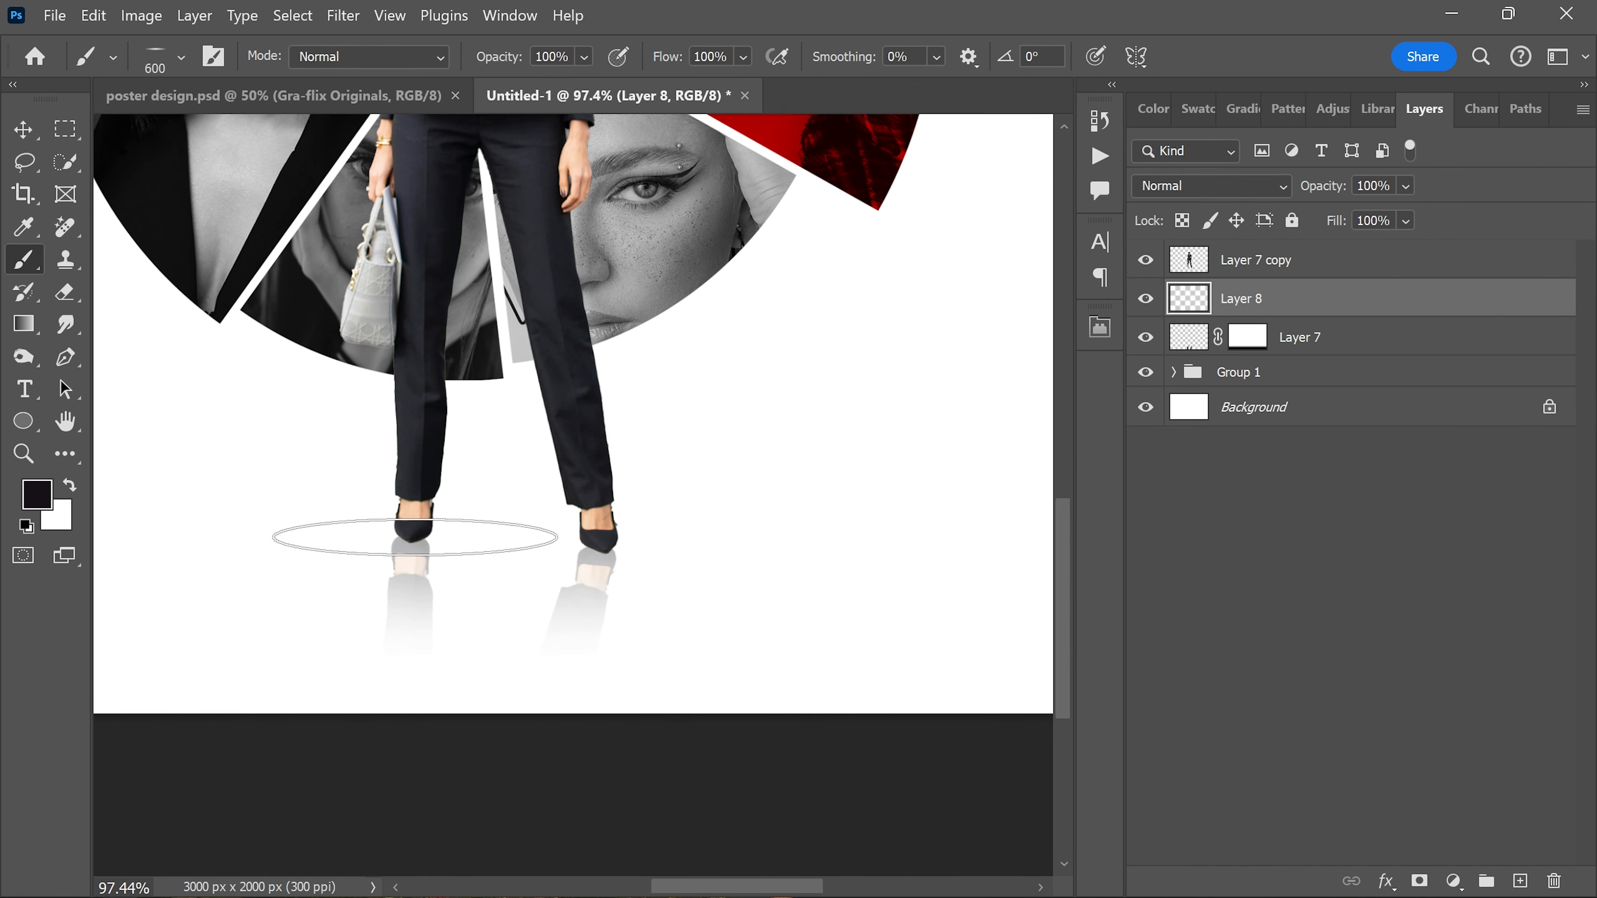
left_click(415, 529)
left_click(588, 538)
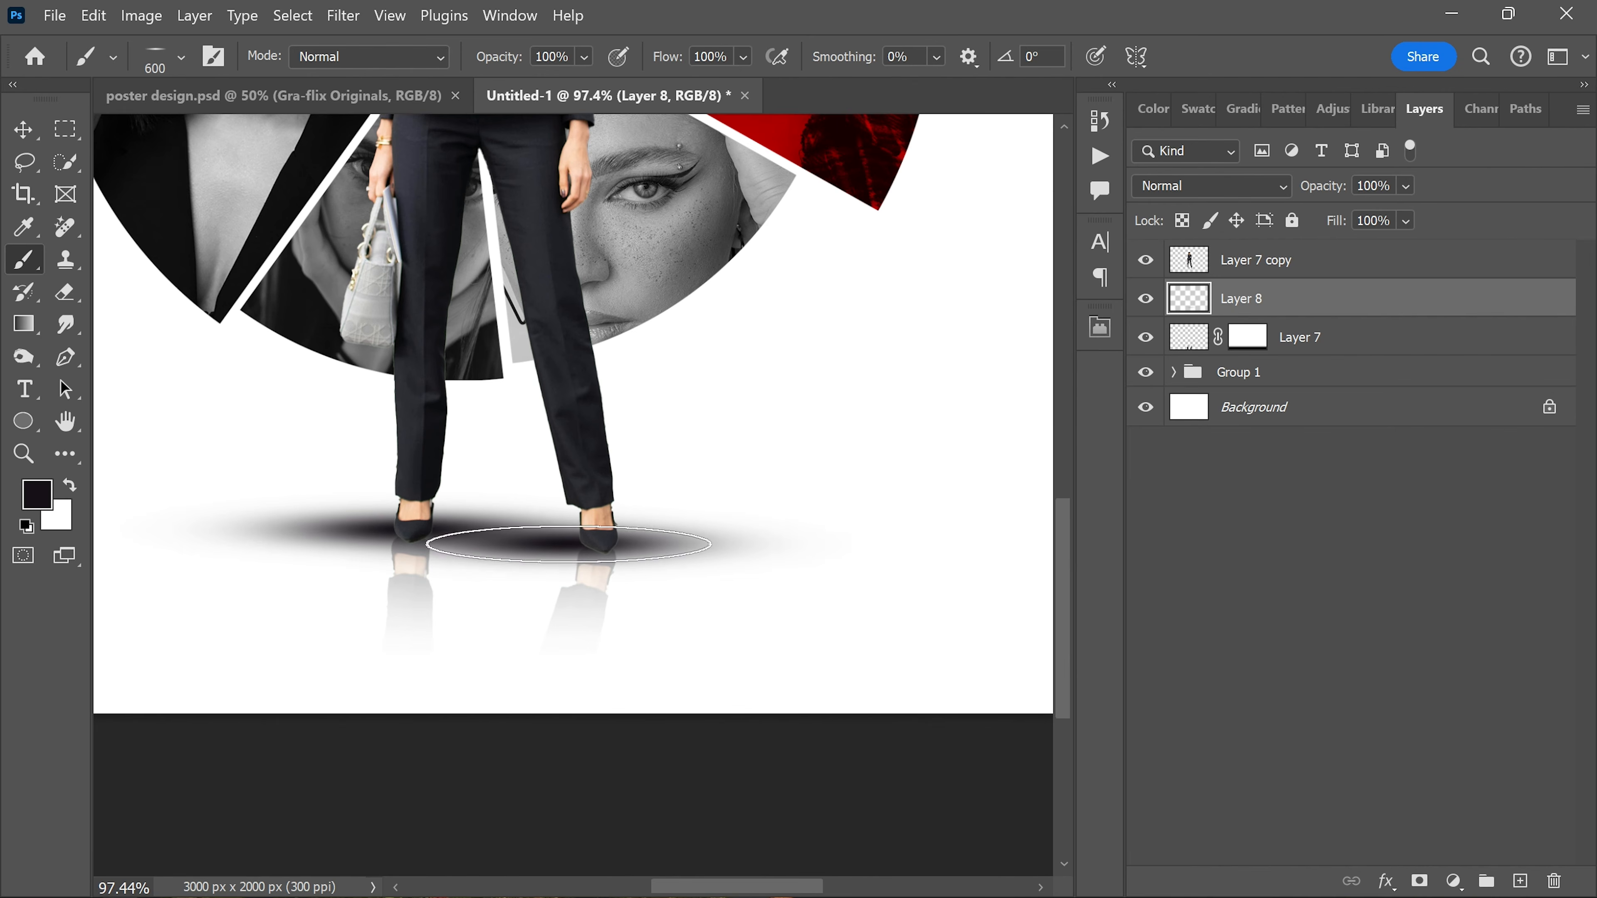
Step: Reduce the opacity of the shoe shadows on Layer 8 to 21%
scroll(839, 419, "down", 1)
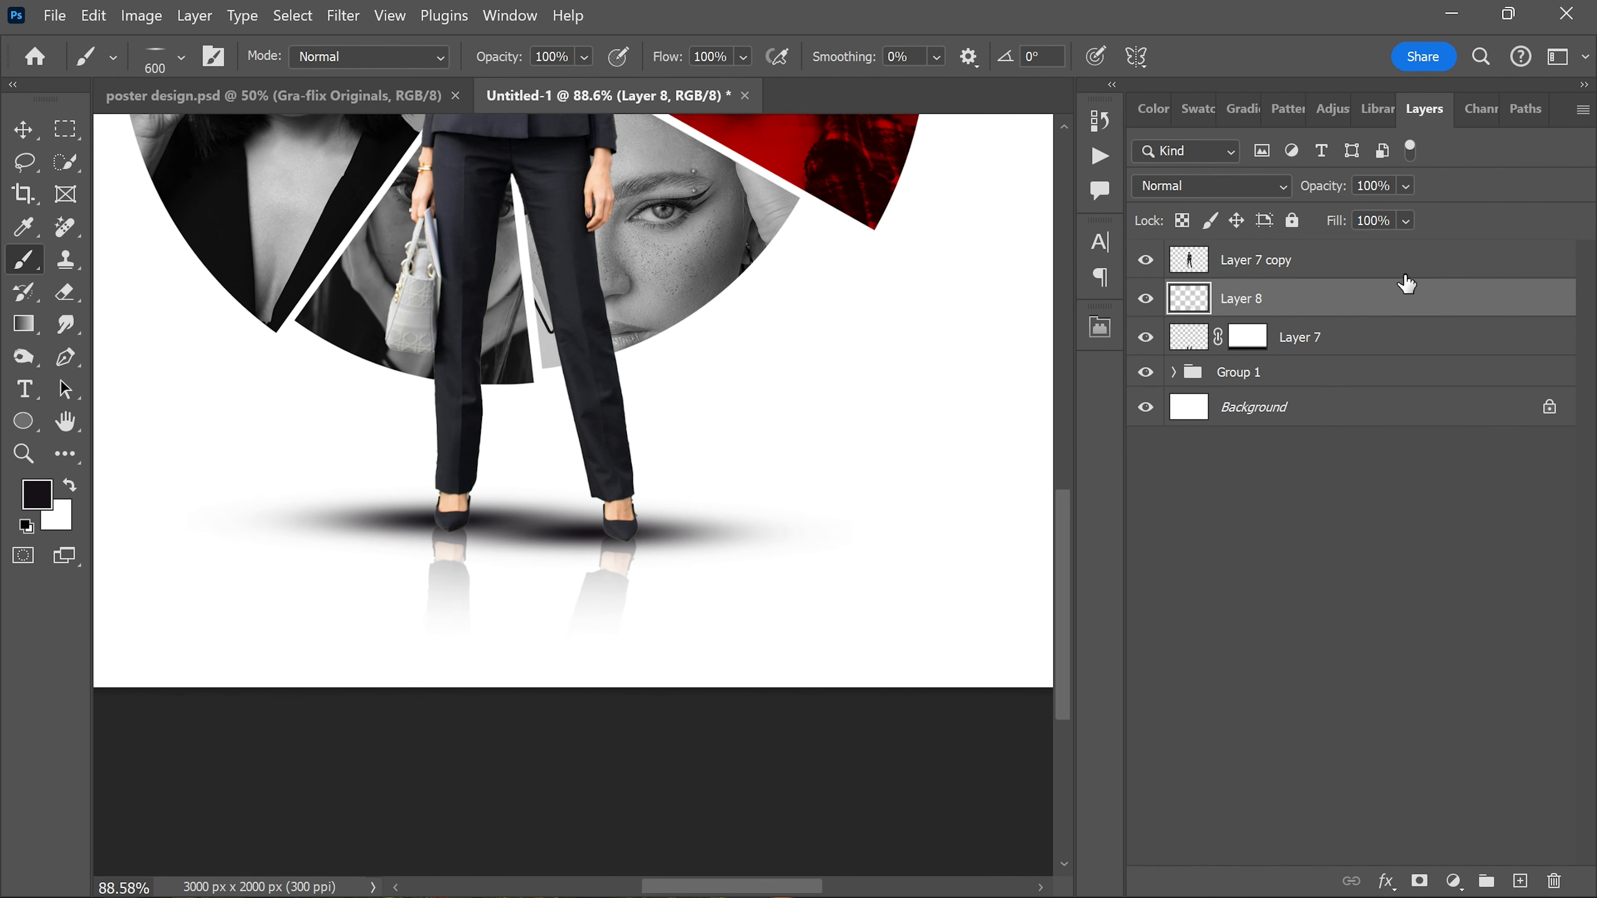
left_click(1405, 185)
left_click(1390, 215)
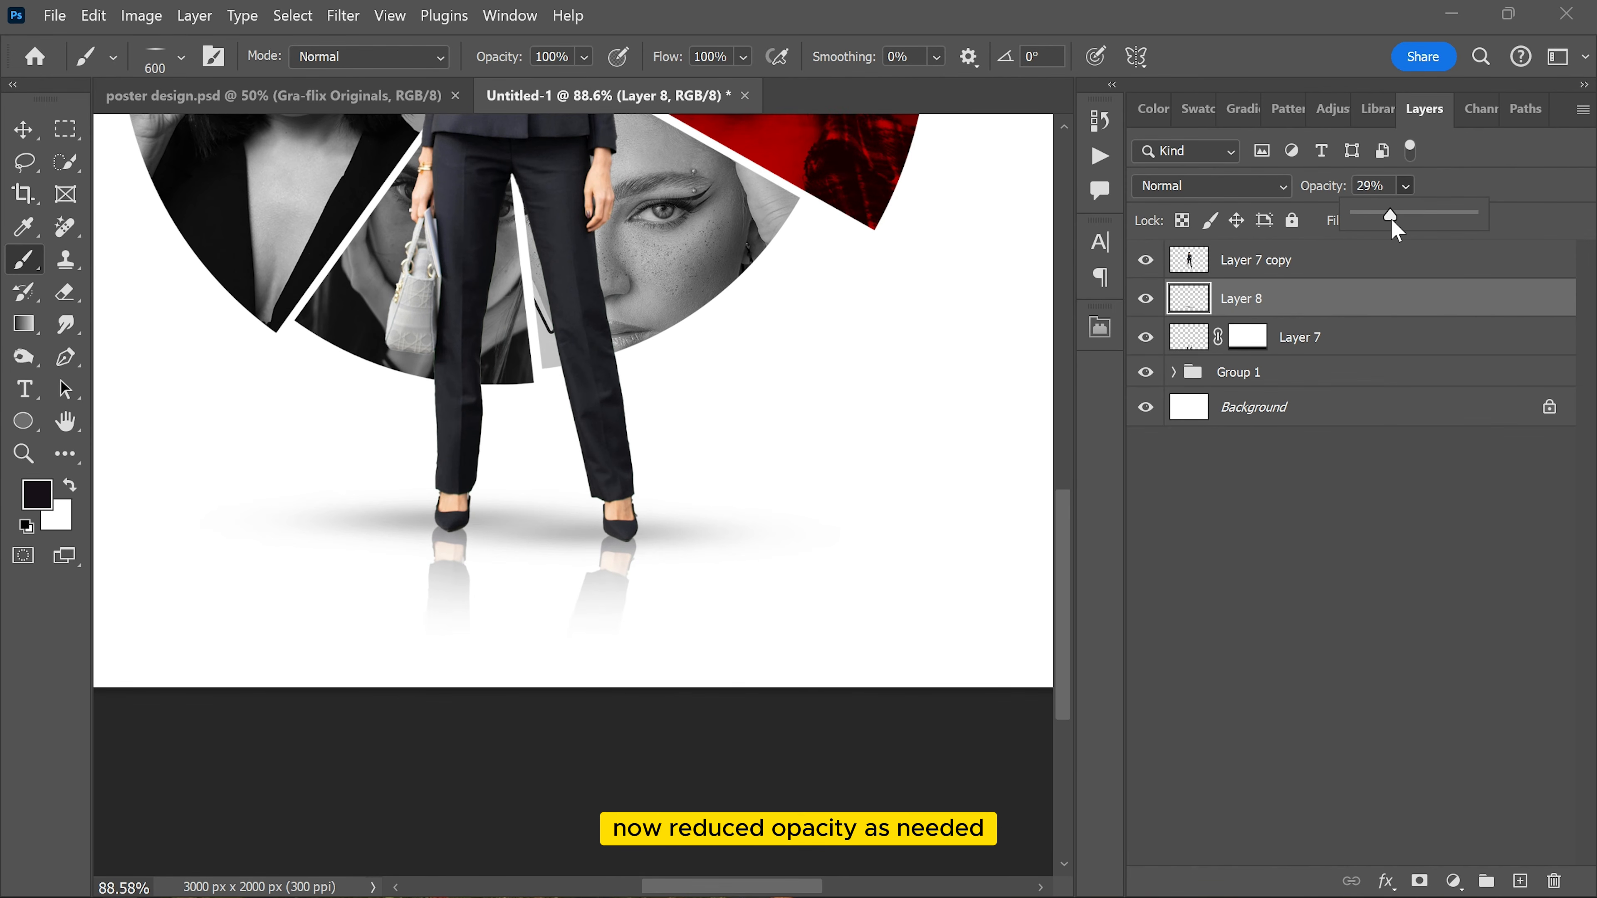
left_click_drag(1392, 221, 1381, 221)
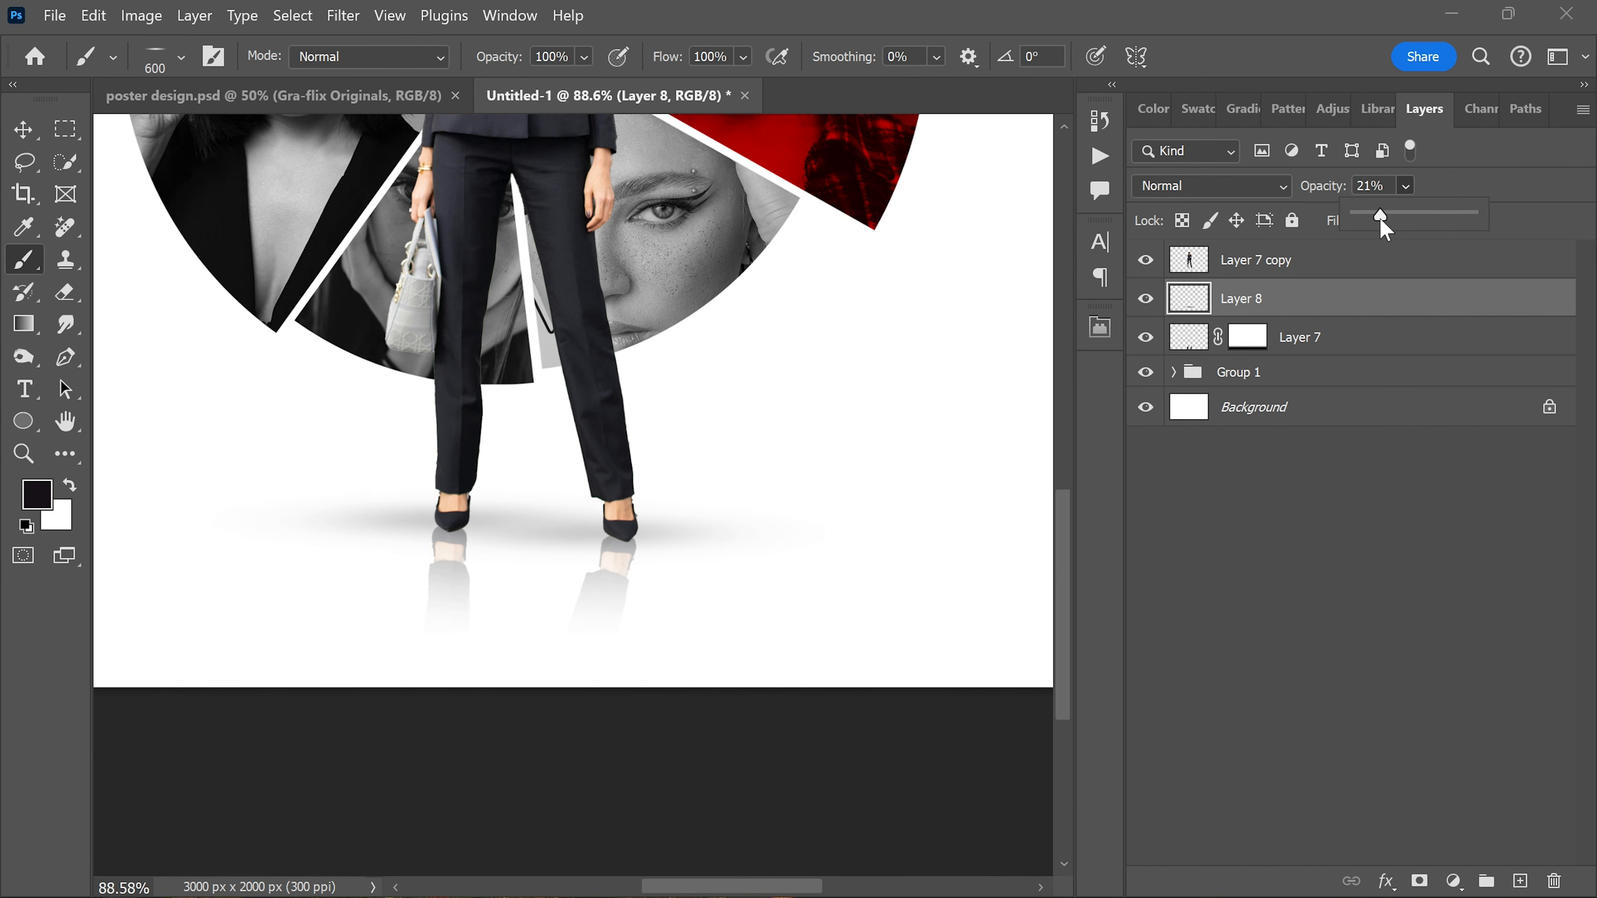
key("v")
Step: Select all layers from Layer 7 copy down to Group 1 and shift the whole composition slightly left
scroll(538, 507, "down", 15)
scroll(540, 484, "up", 11)
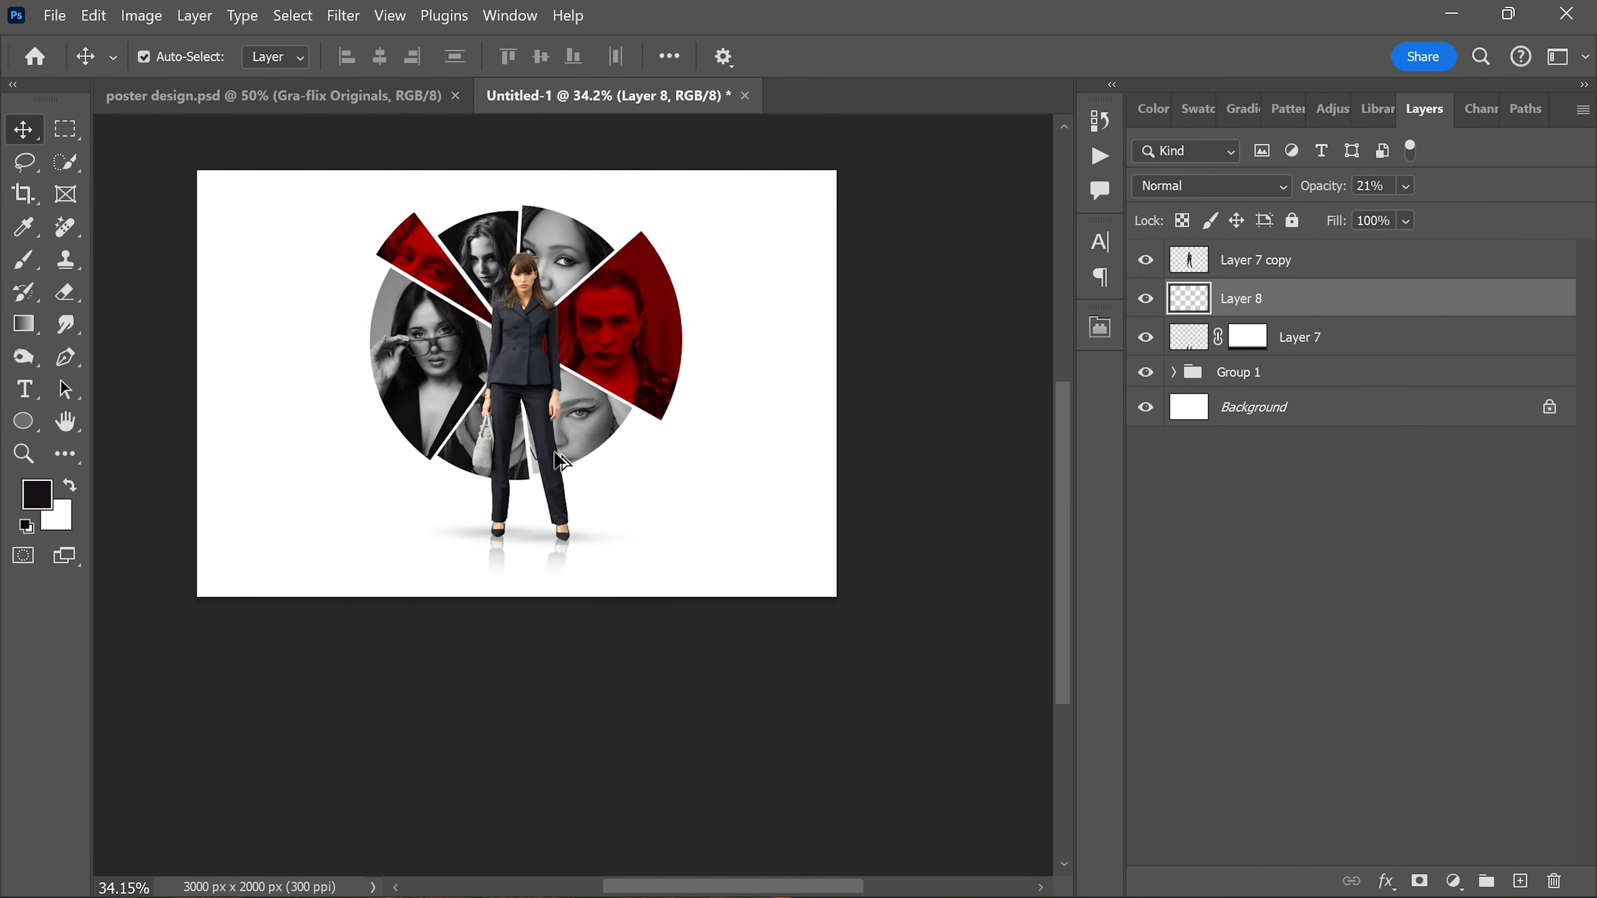
scroll(547, 493, "up", 3)
scroll(835, 510, "up", 3)
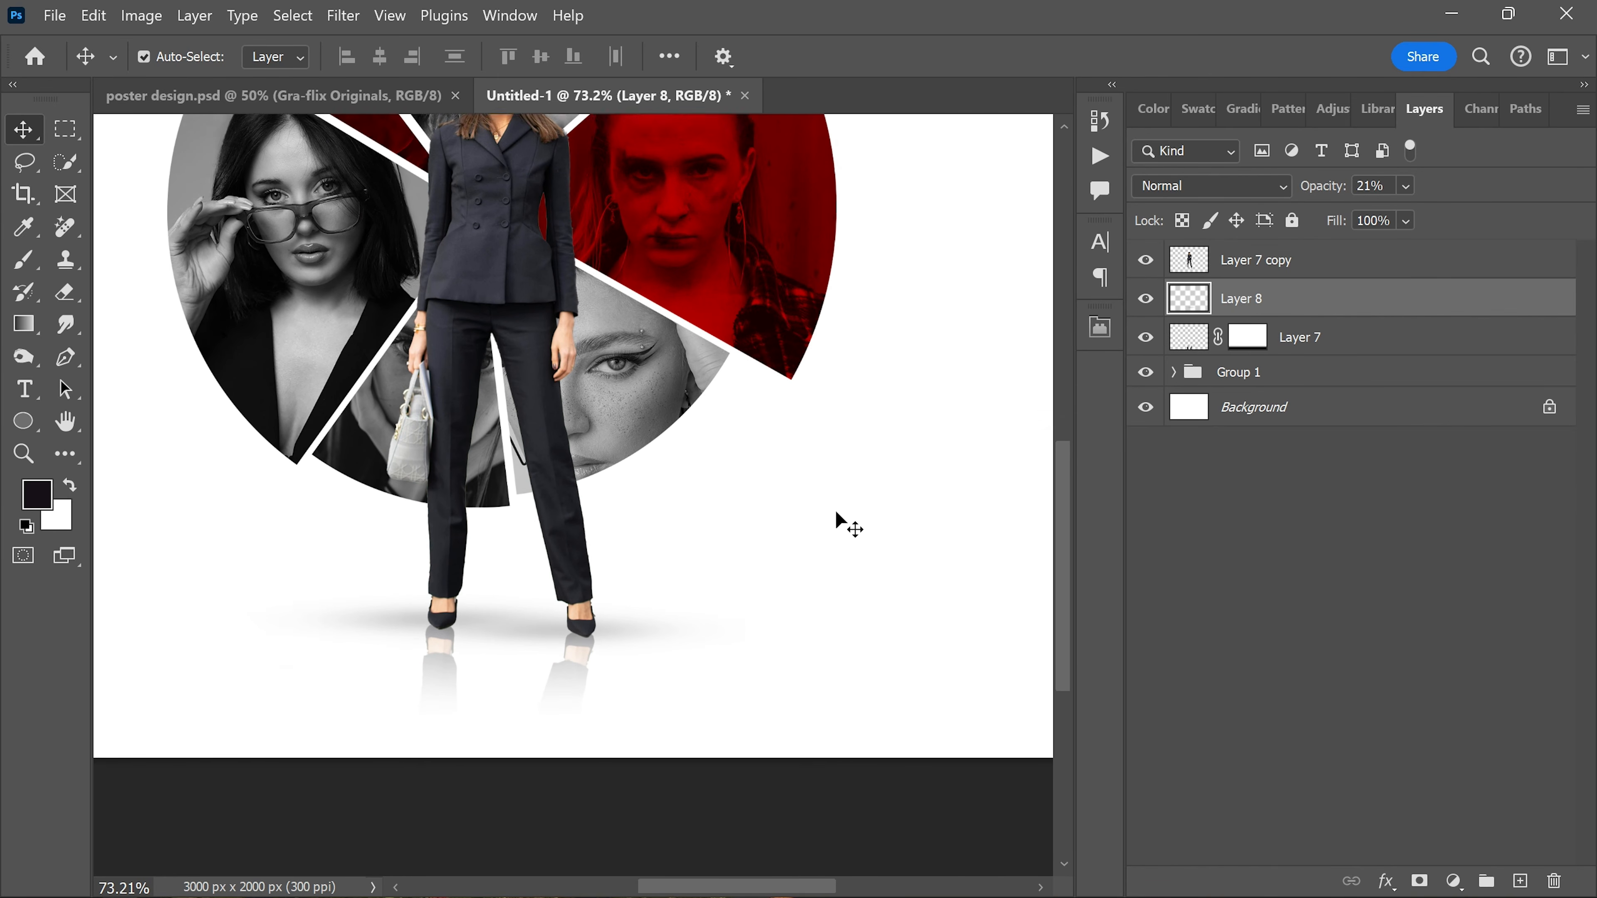
scroll(561, 437, "down", 6)
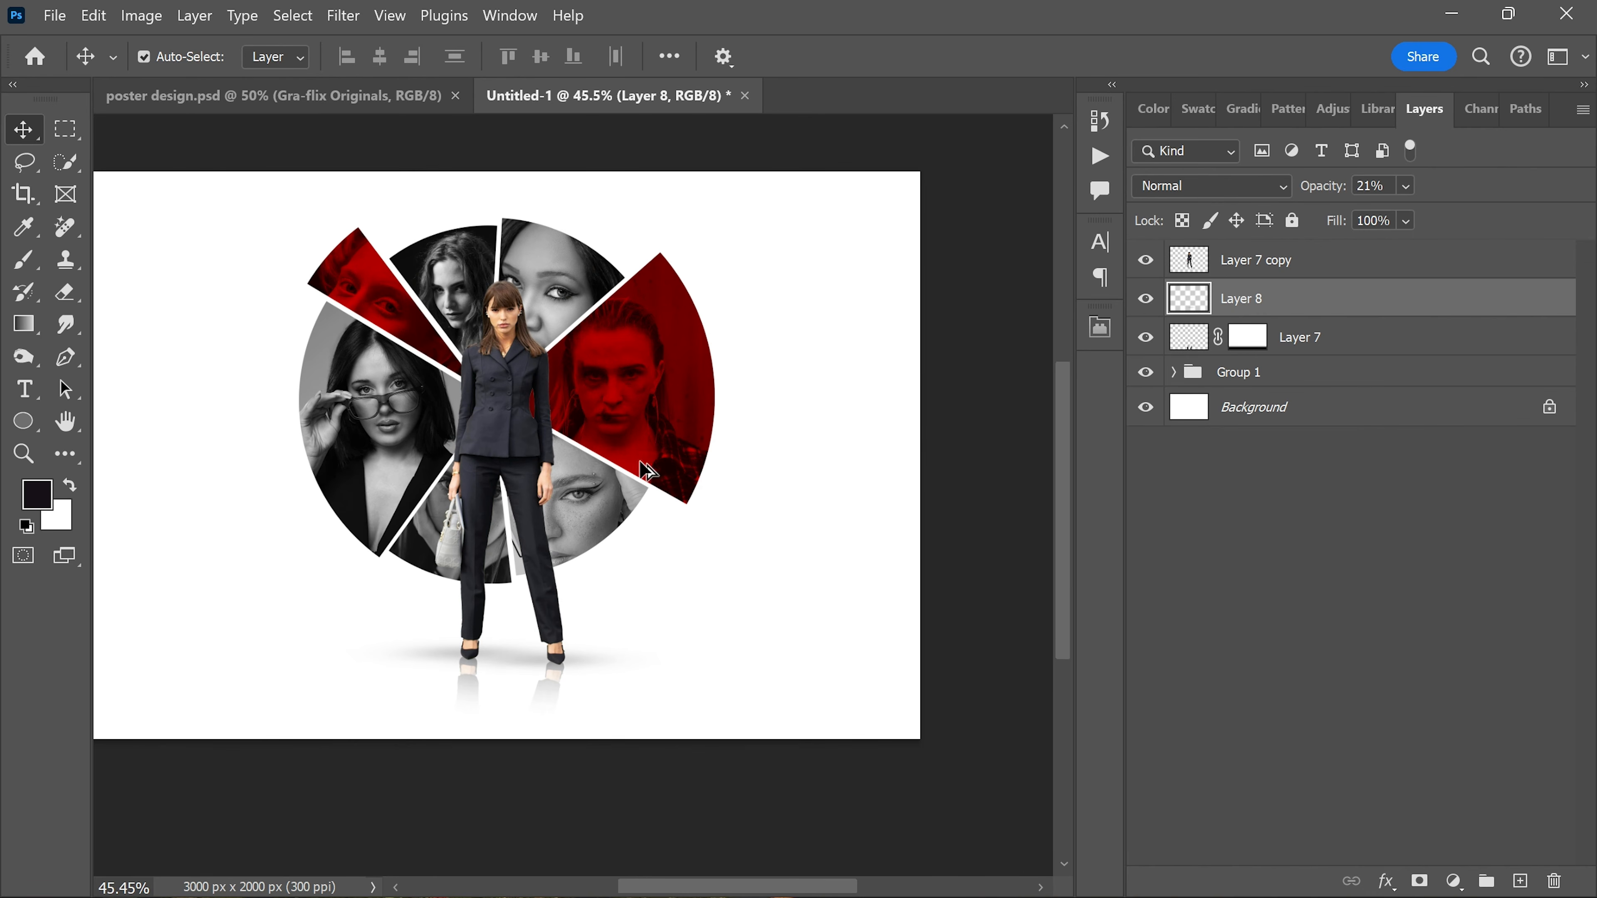
left_click(1314, 264)
left_click(1278, 382, "shift")
left_click_drag(657, 389, 630, 389)
Step: Scale the selected composition to about 109.4%, reposition it near the middle of the canvas and apply the transform
key("ctrl+t")
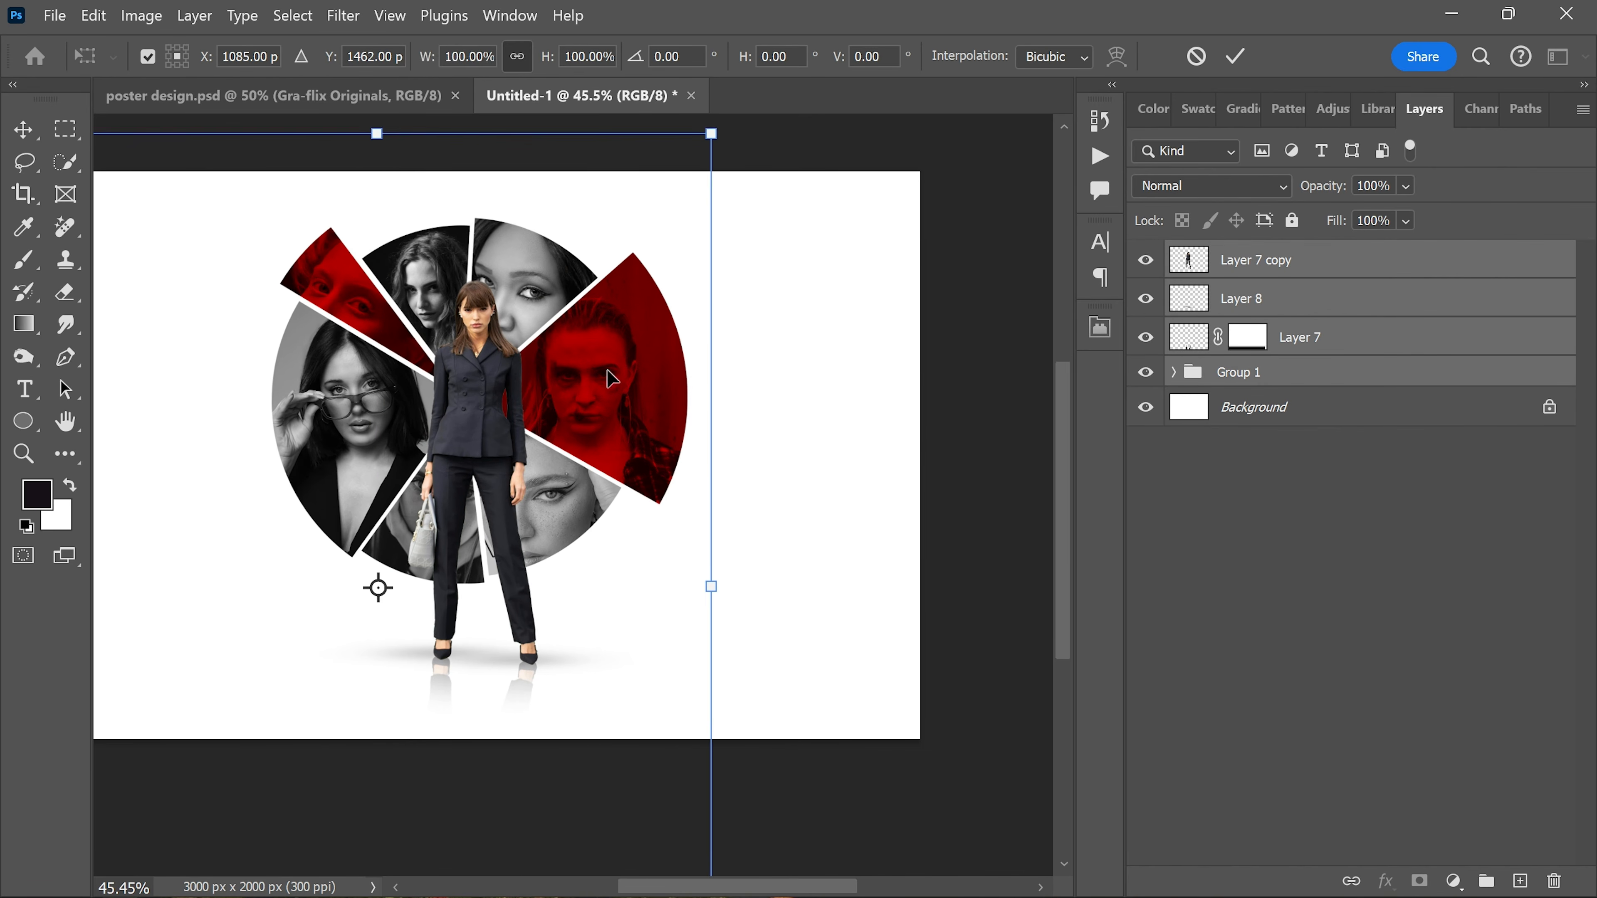
left_click_drag(379, 134, 379, 119)
scroll(589, 349, "down", 3)
left_click_drag(684, 522, 719, 523)
left_click_drag(643, 501, 717, 545)
left_click_drag(680, 522, 671, 528)
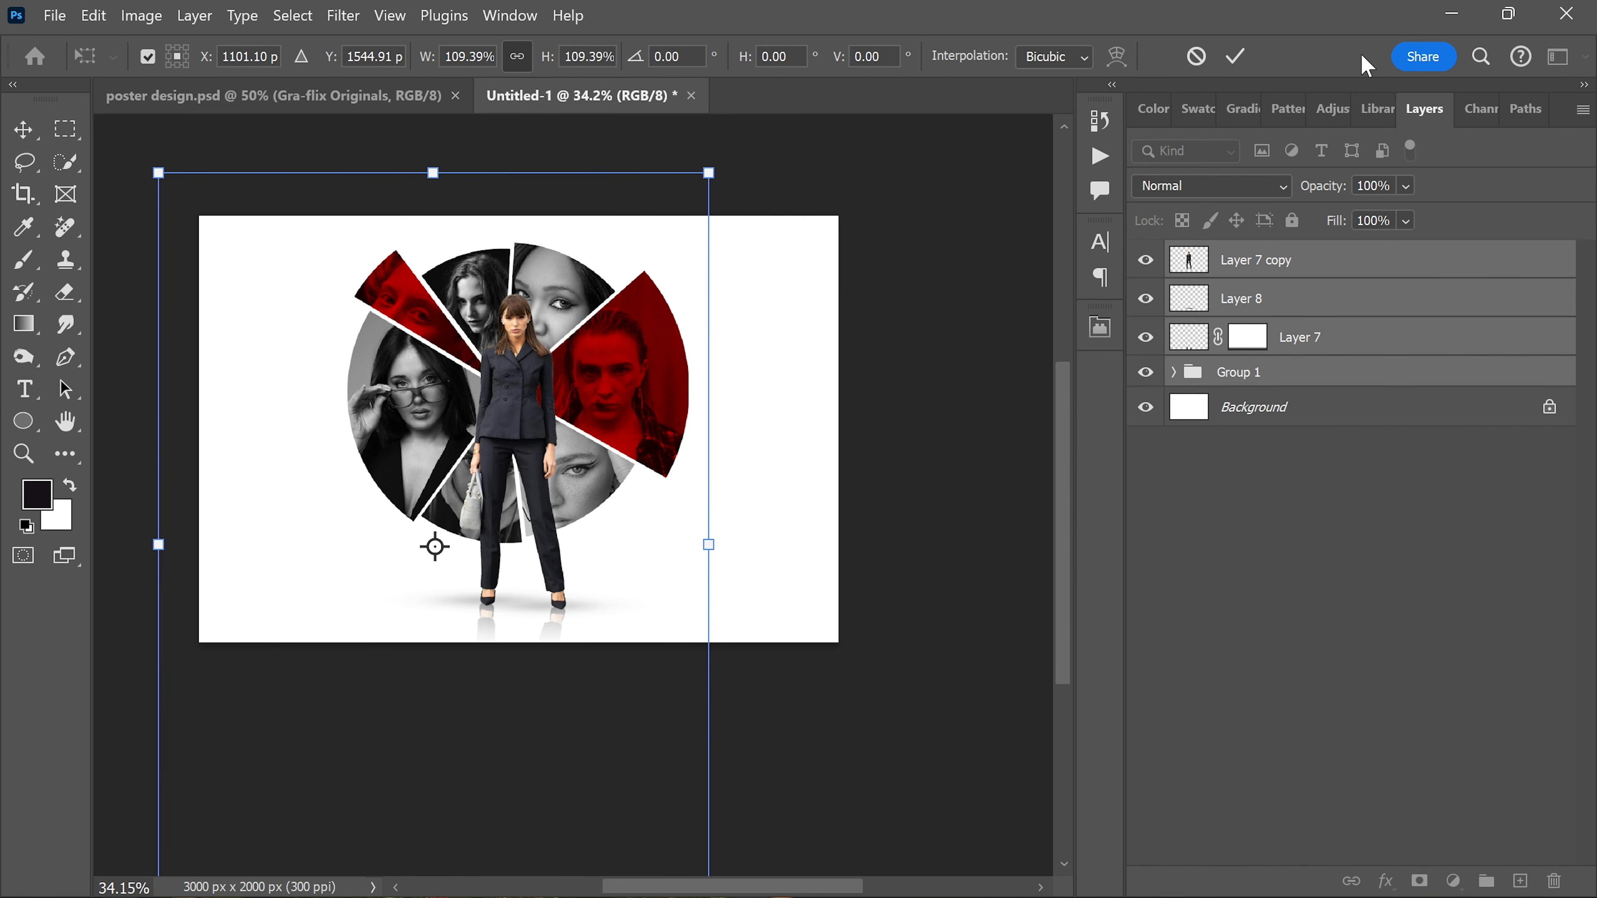
left_click(1235, 56)
scroll(575, 400, "up", 3)
scroll(578, 400, "down", 2)
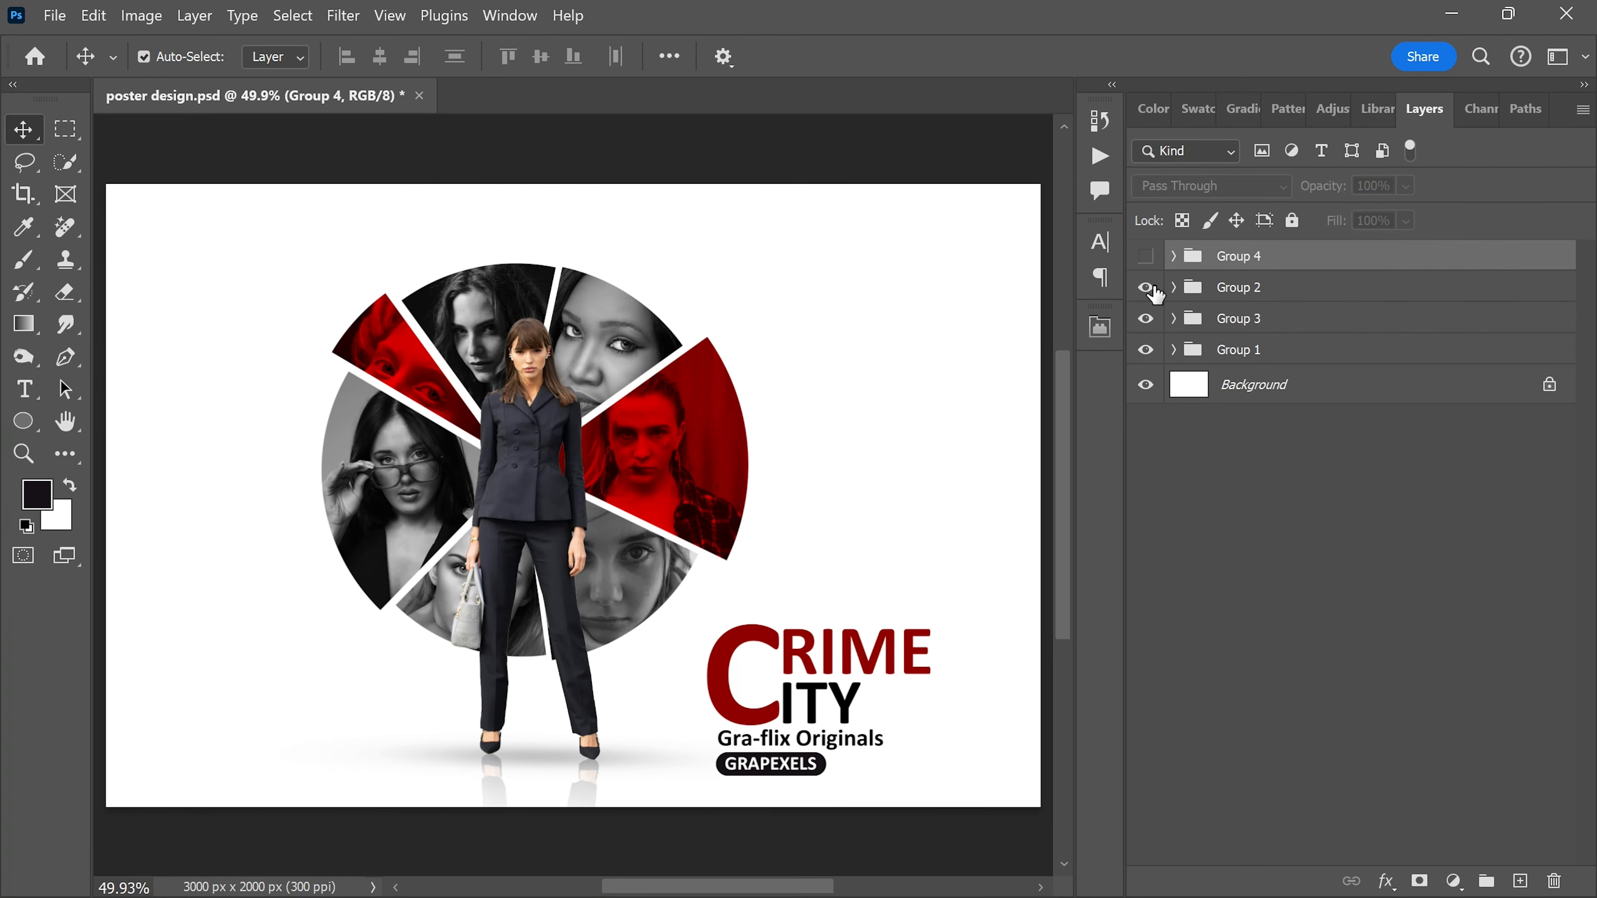
Step: In poster design.psd, hide the title text in Group 2 and place Group 4 directly below it in the layer stack
left_click(1145, 287)
left_click(1145, 255)
left_click_drag(1181, 257, 1224, 307)
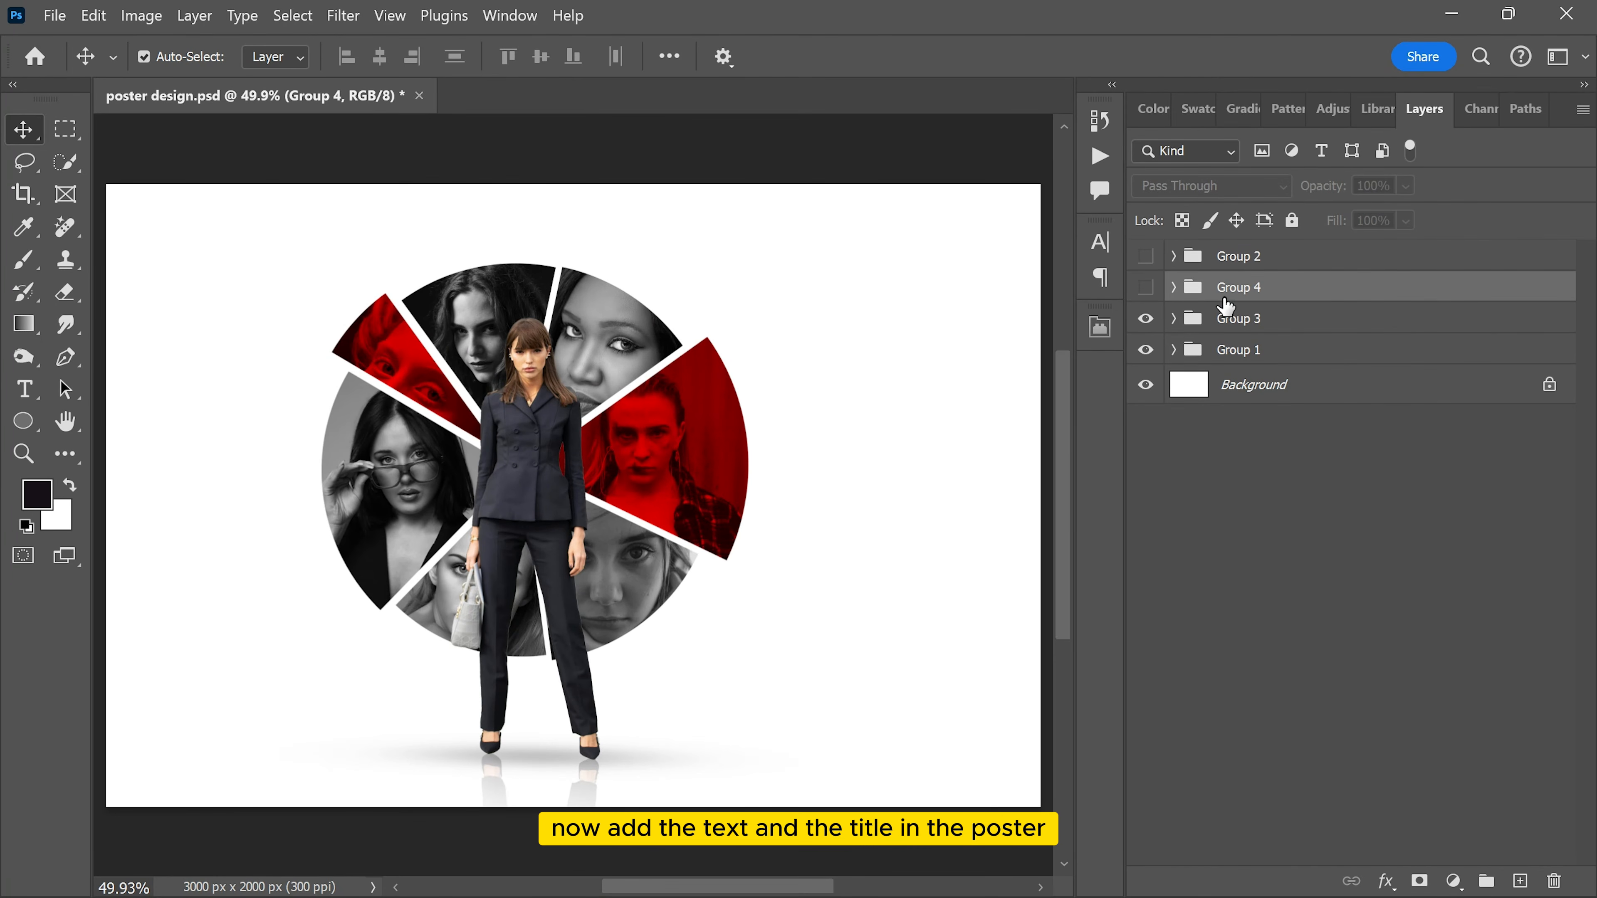
Step: Show Group 4 with the wedge labels and Group 2 with the Crime City title on the poster
left_click(1147, 256)
left_click(1148, 256)
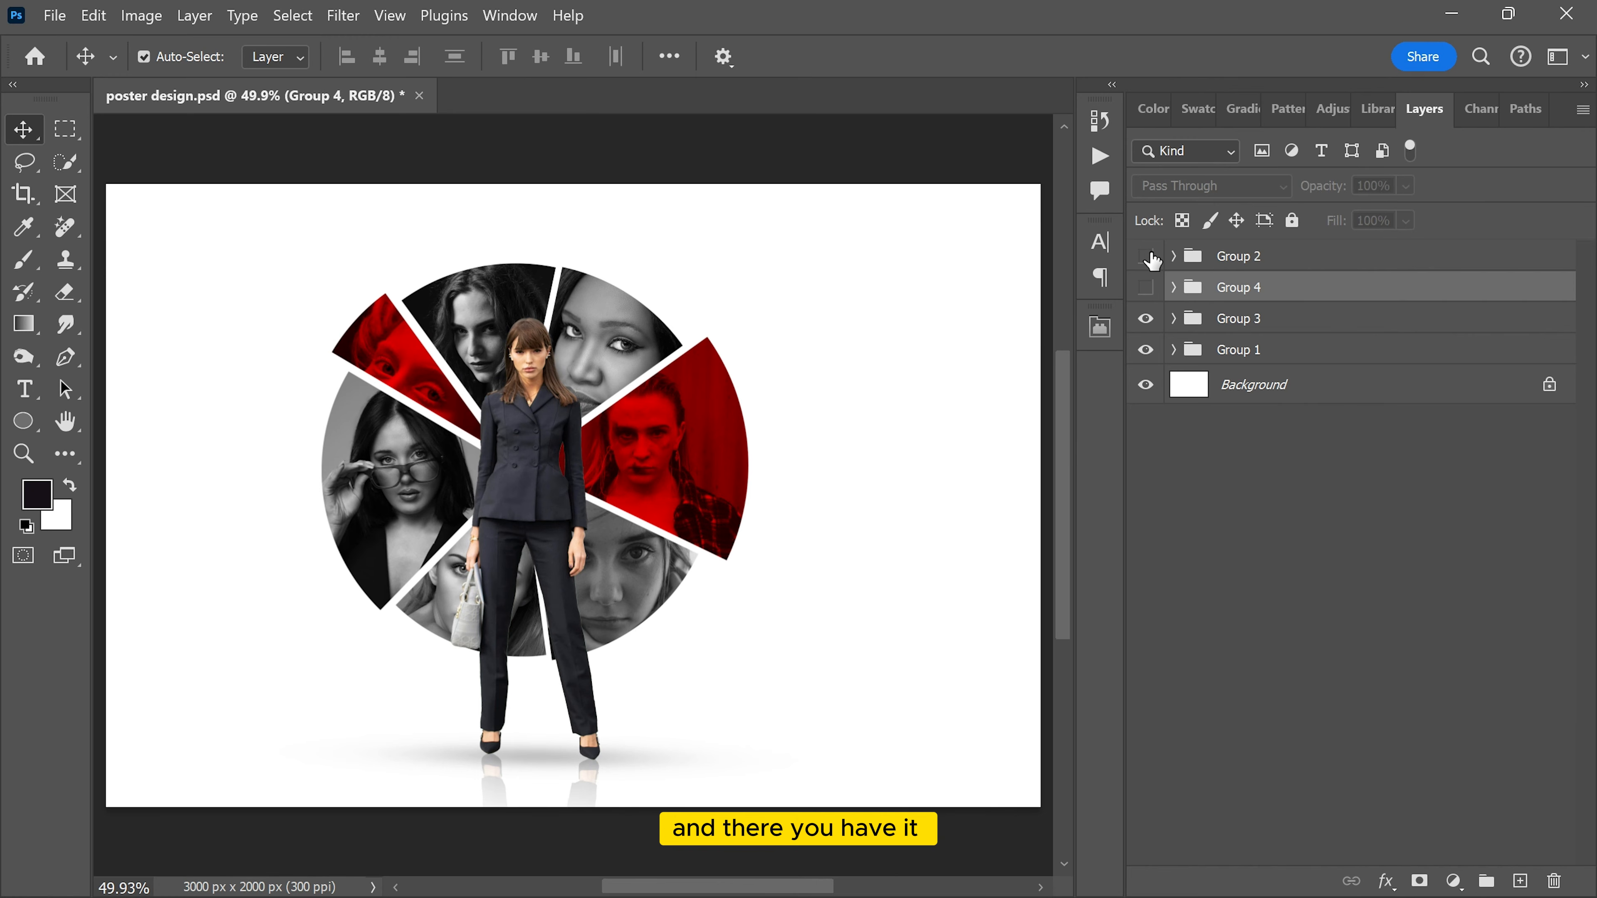
left_click(1145, 287)
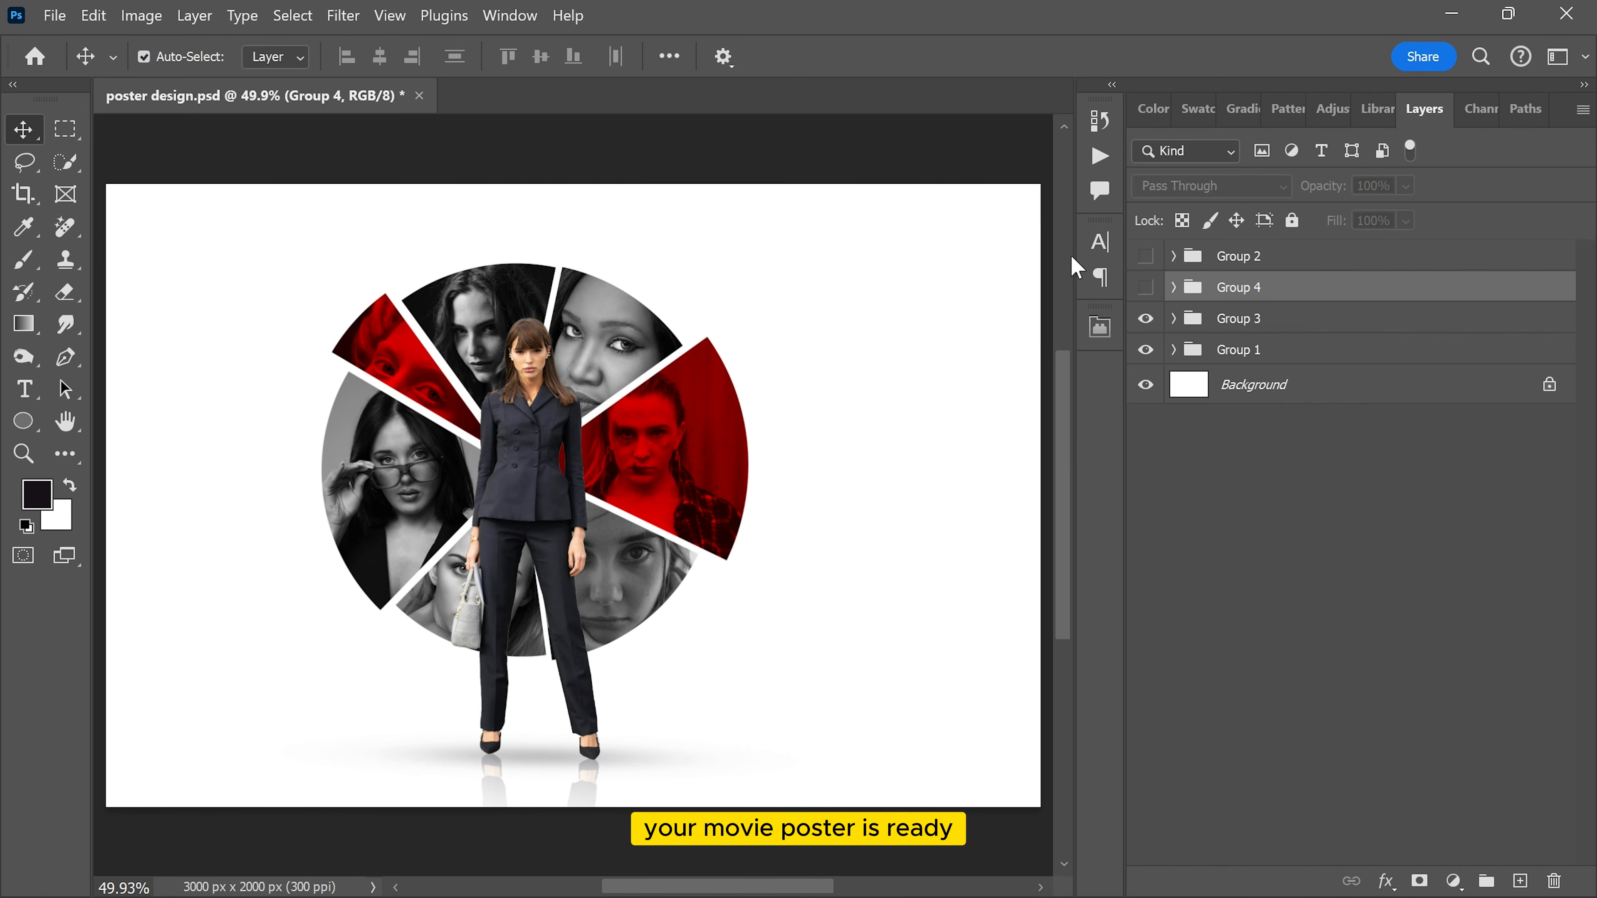
left_click(1146, 287)
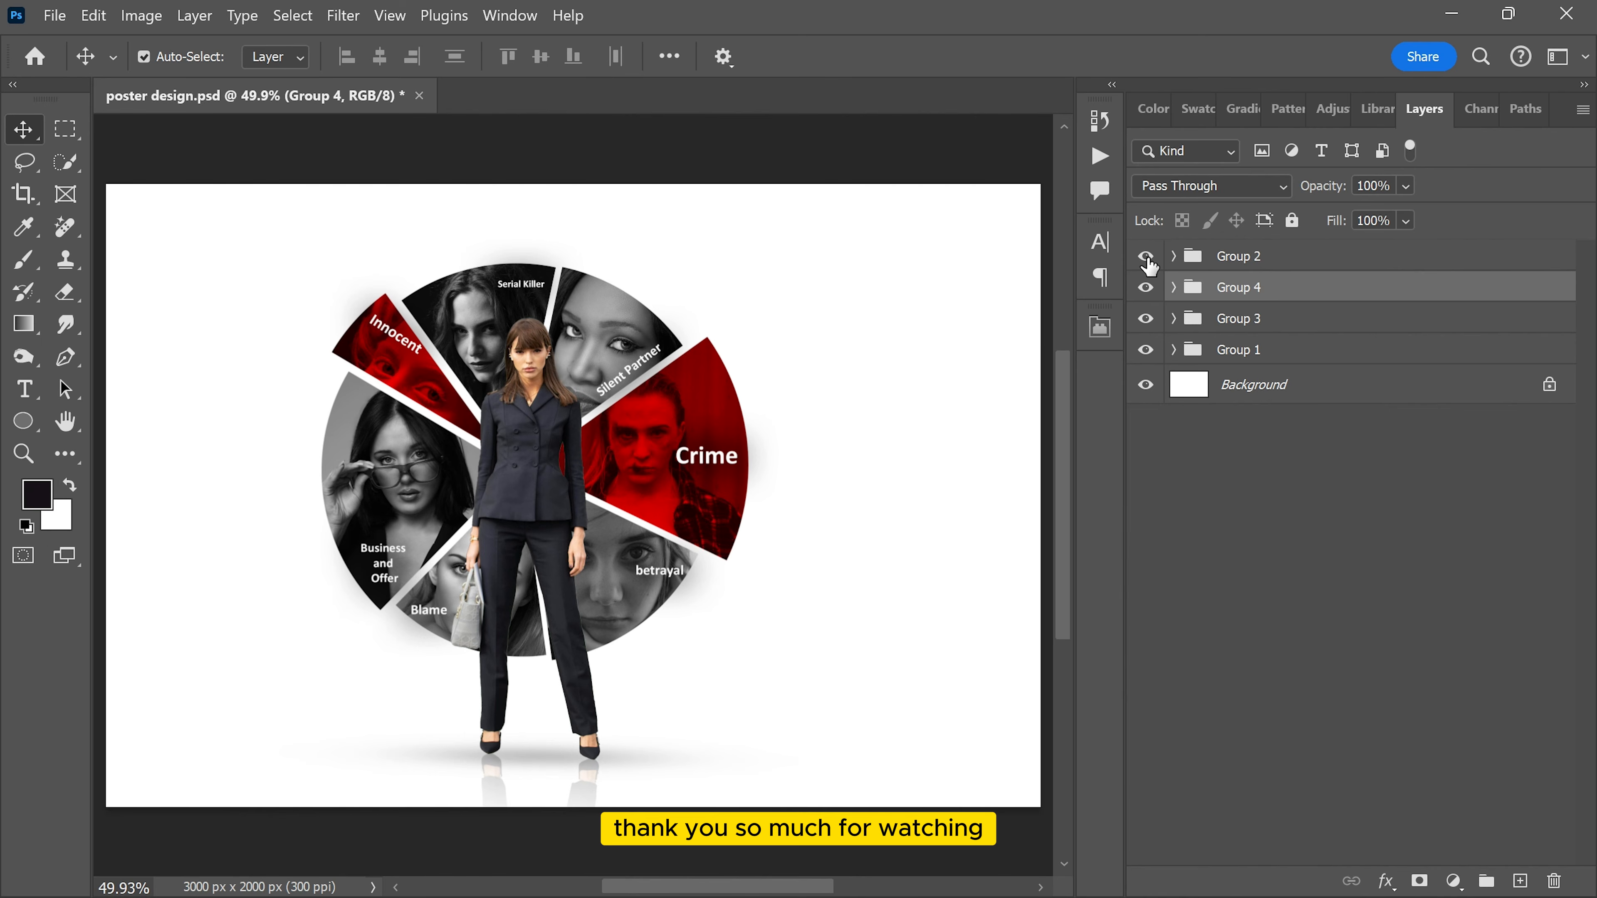
left_click(1145, 257)
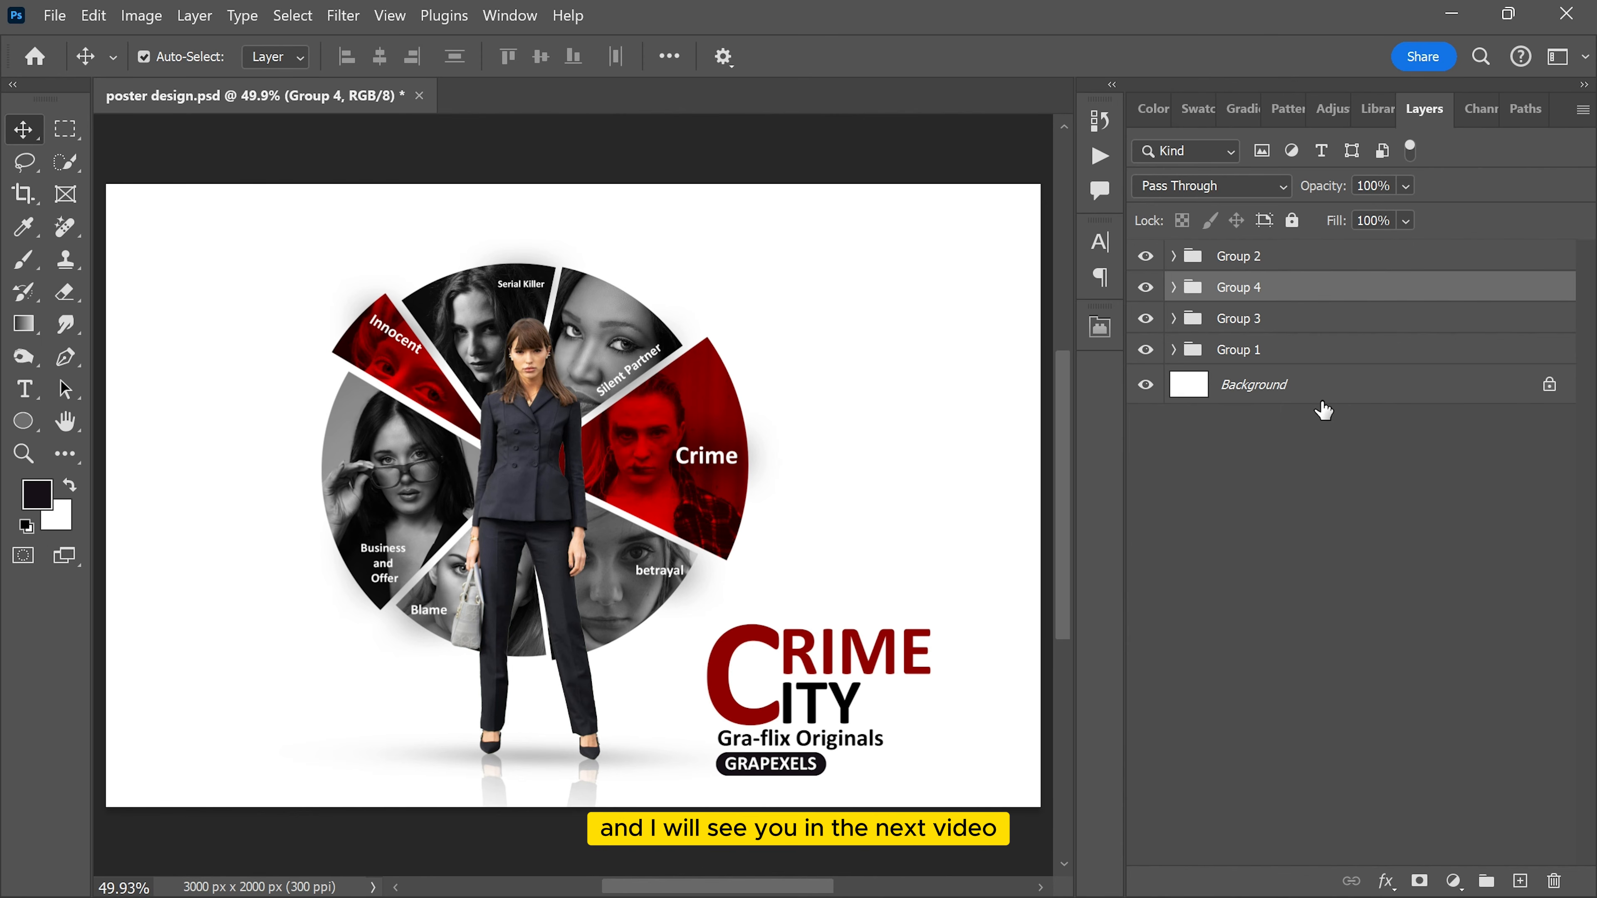